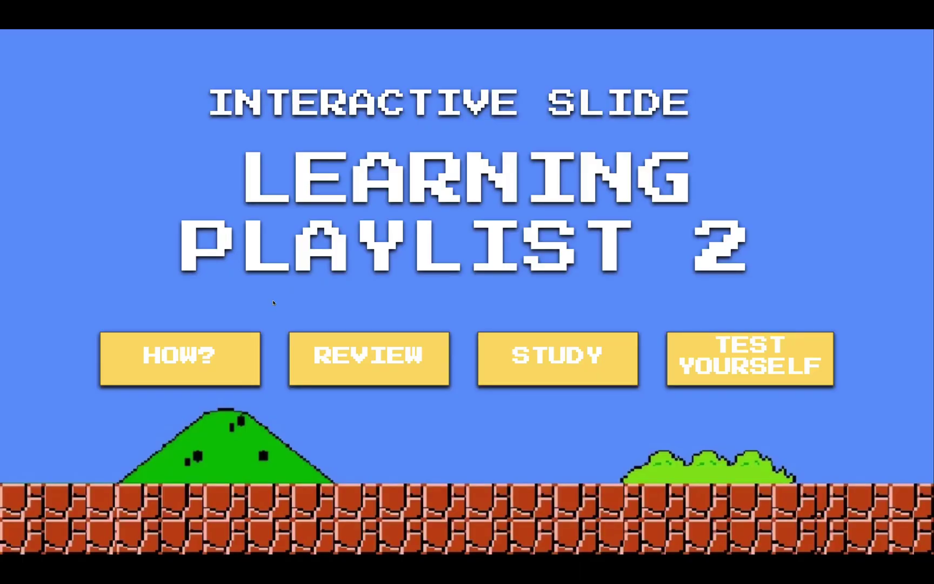
- Read the How? instructions of the learning playlist, return to the main menu and open the Review section
{"action": "left_click", "coordinate": [206, 353]}
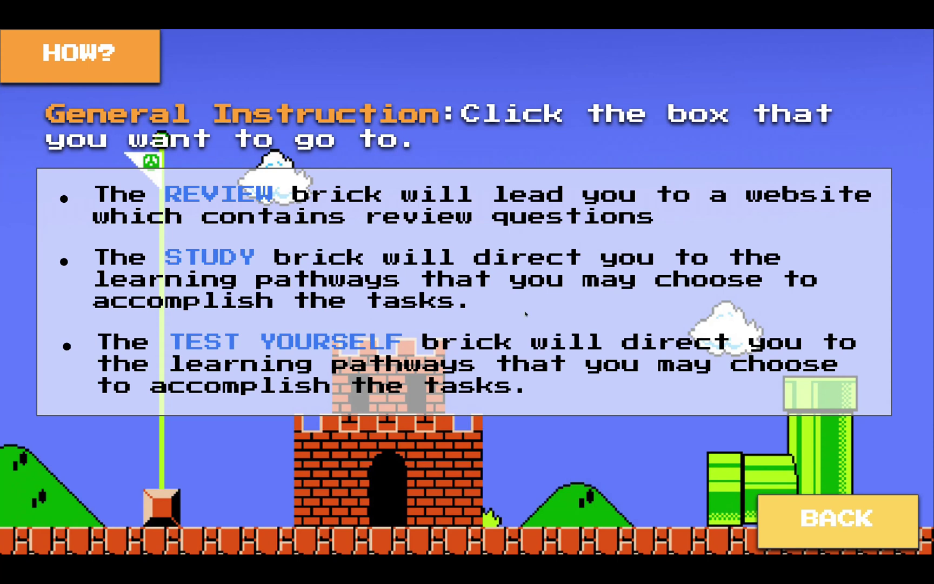
{"action": "left_click", "coordinate": [826, 517]}
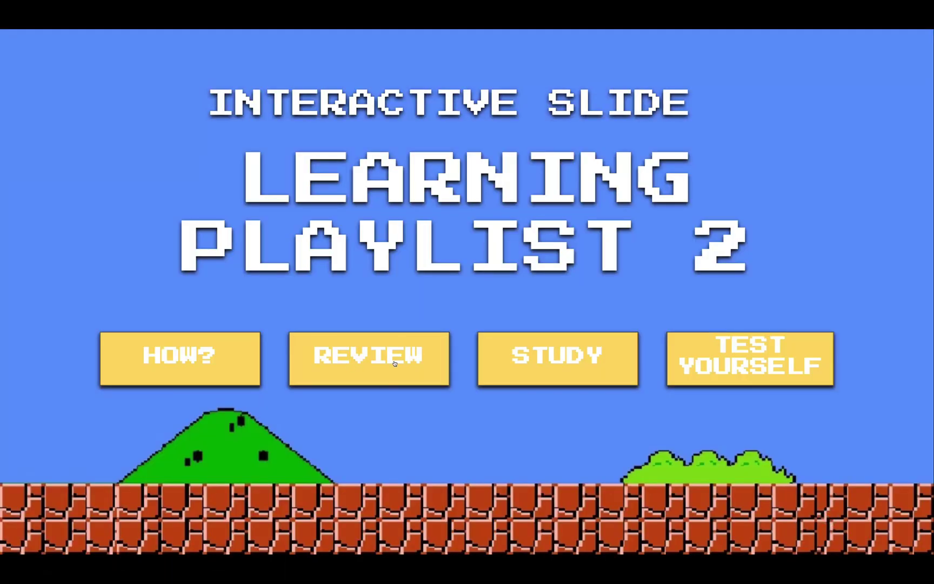
{"action": "left_click", "coordinate": [342, 382]}
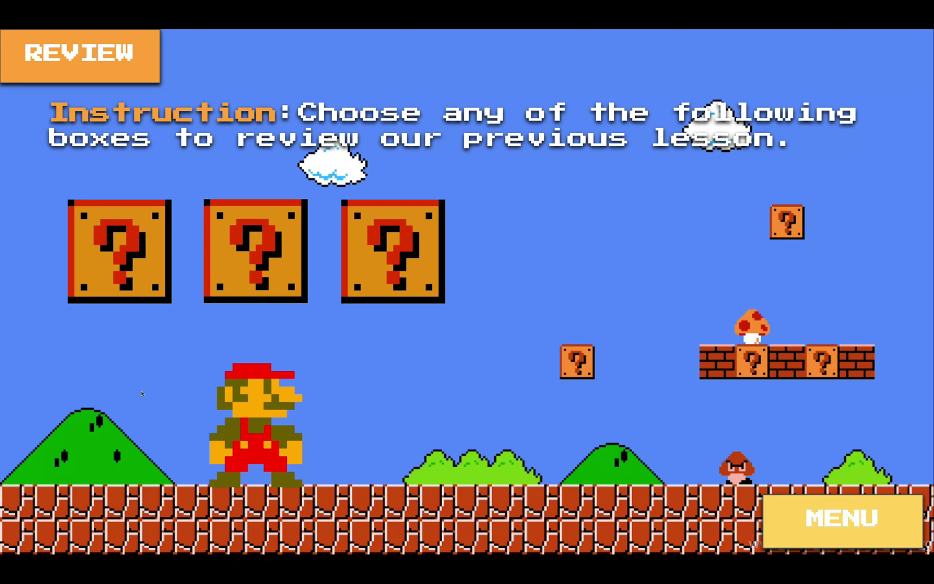
- View the chemistry quiz linked to each of the three Review question boxes, returning to the slides each time and finally to the main menu
{"action": "left_click", "coordinate": [112, 251]}
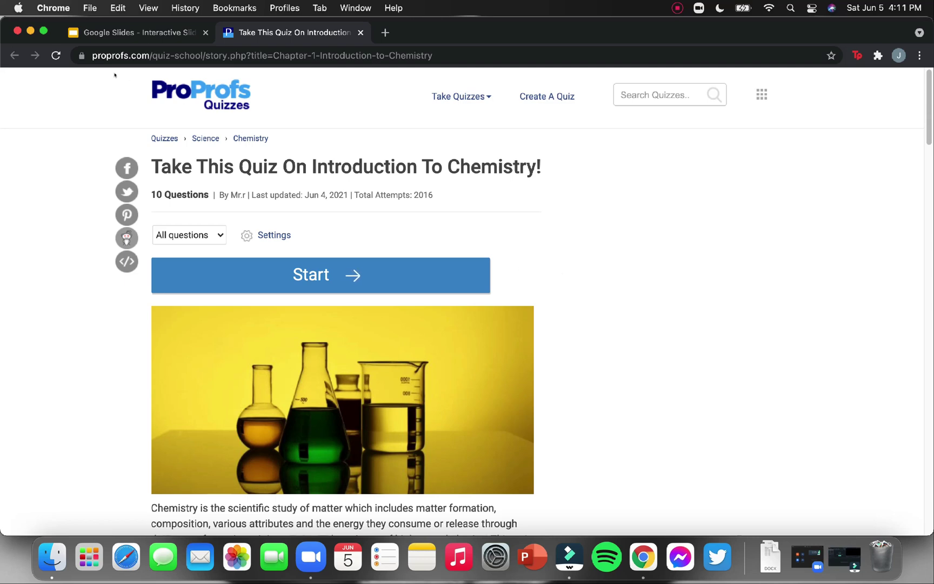
{"action": "left_click", "coordinate": [161, 38]}
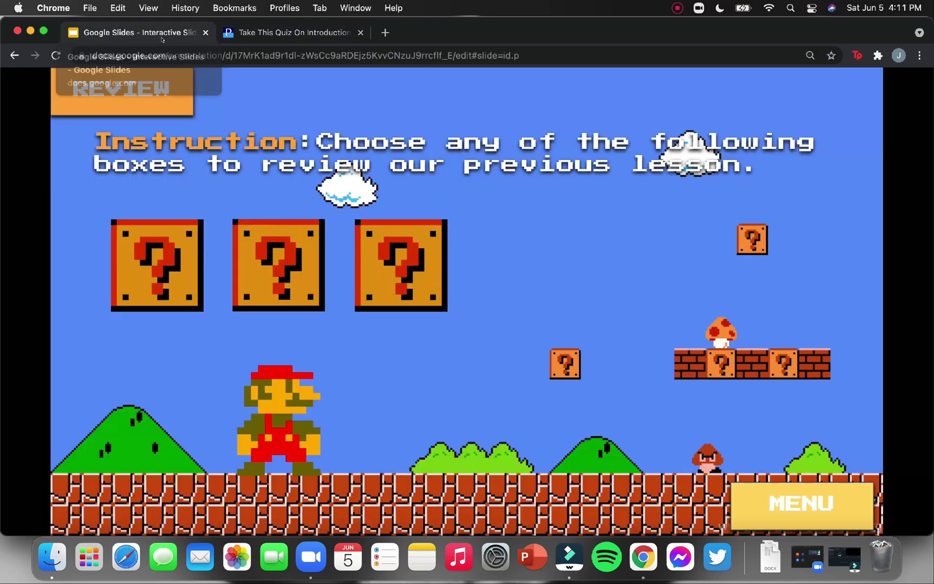
{"action": "left_click", "coordinate": [275, 279]}
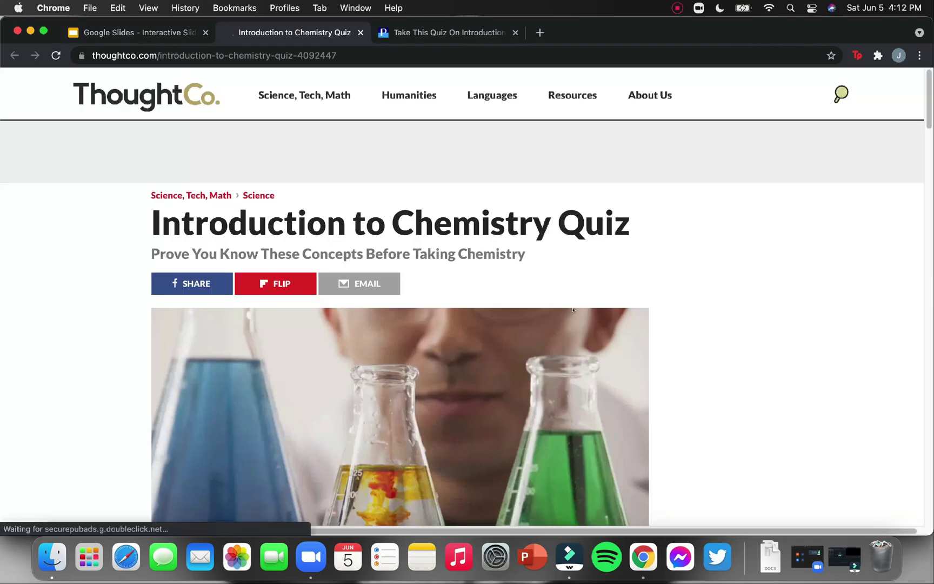
{"action": "scroll", "coordinate": [647, 259], "scroll_direction": "down", "scroll_amount": 5}
{"action": "left_click", "coordinate": [161, 37]}
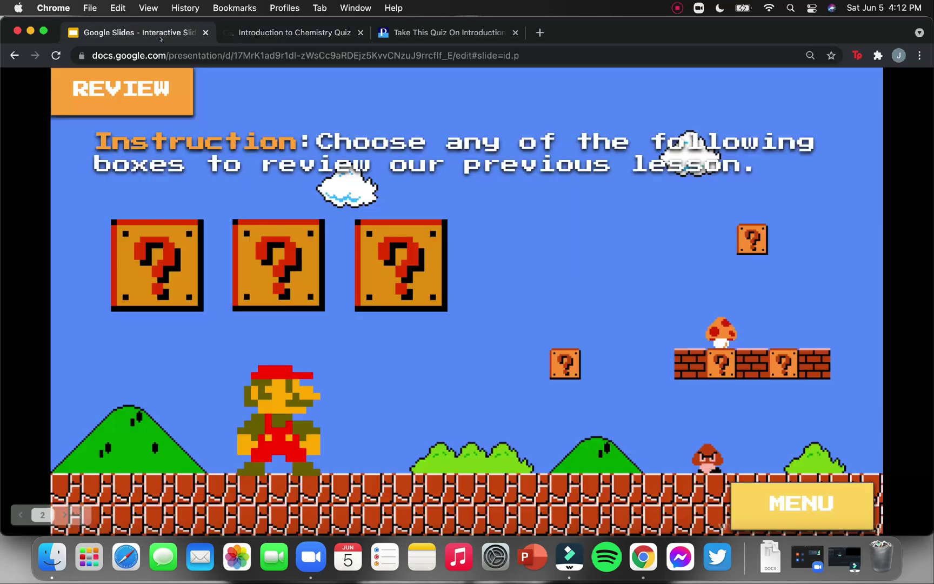
{"action": "left_click", "coordinate": [421, 248]}
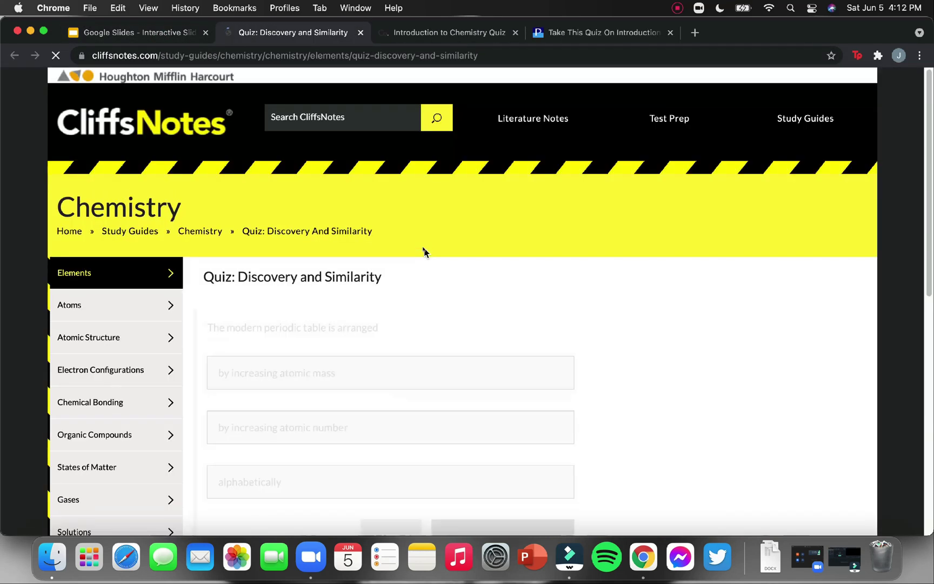
{"action": "scroll", "coordinate": [438, 240], "scroll_direction": "down", "scroll_amount": 3}
{"action": "left_click", "coordinate": [141, 32]}
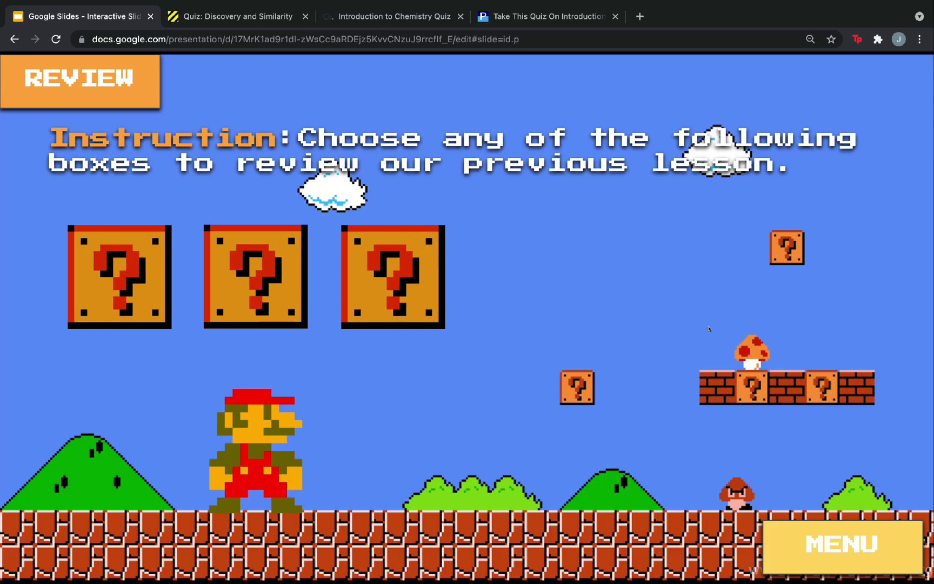
{"action": "key", "text": "ctrl+shift+F5"}
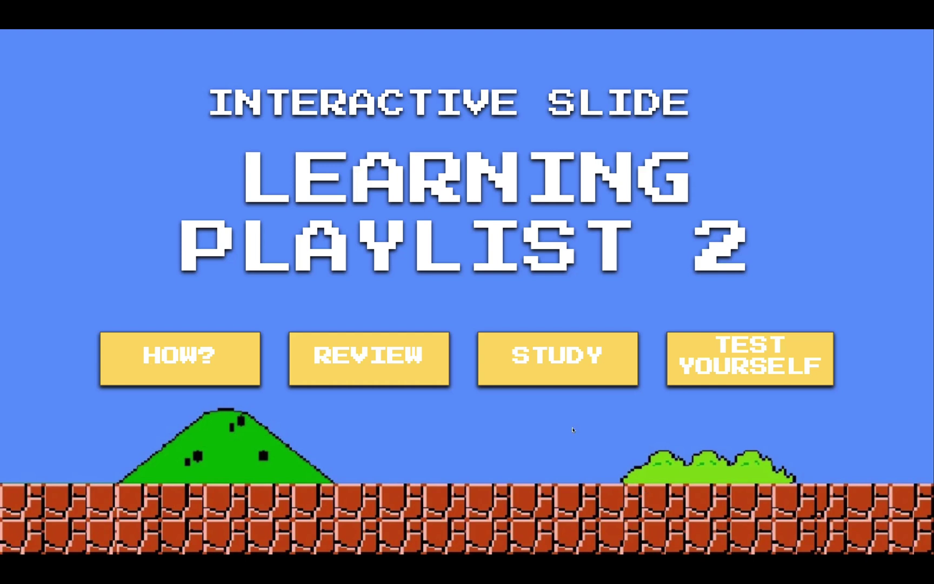
- Open the Study section's Video pathway, play the atomic structure video briefly, and return to the pathway choices
{"action": "left_click", "coordinate": [569, 372]}
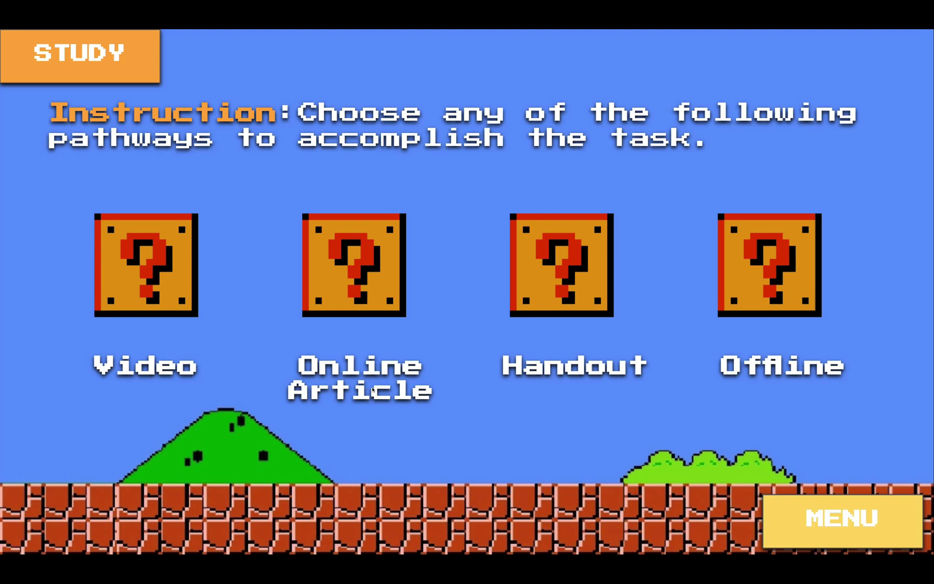
{"action": "left_click", "coordinate": [787, 408]}
{"action": "left_click", "coordinate": [142, 280]}
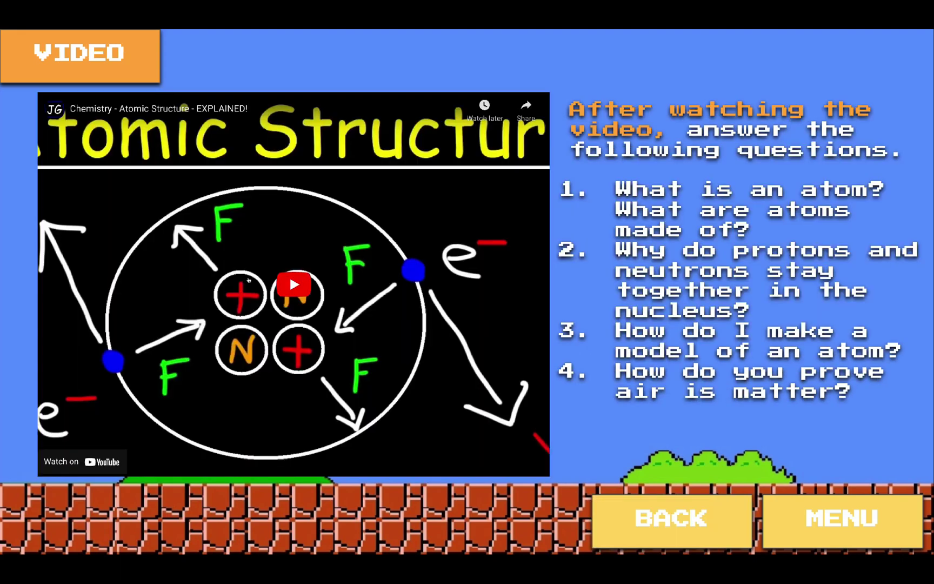
{"action": "left_click", "coordinate": [249, 279]}
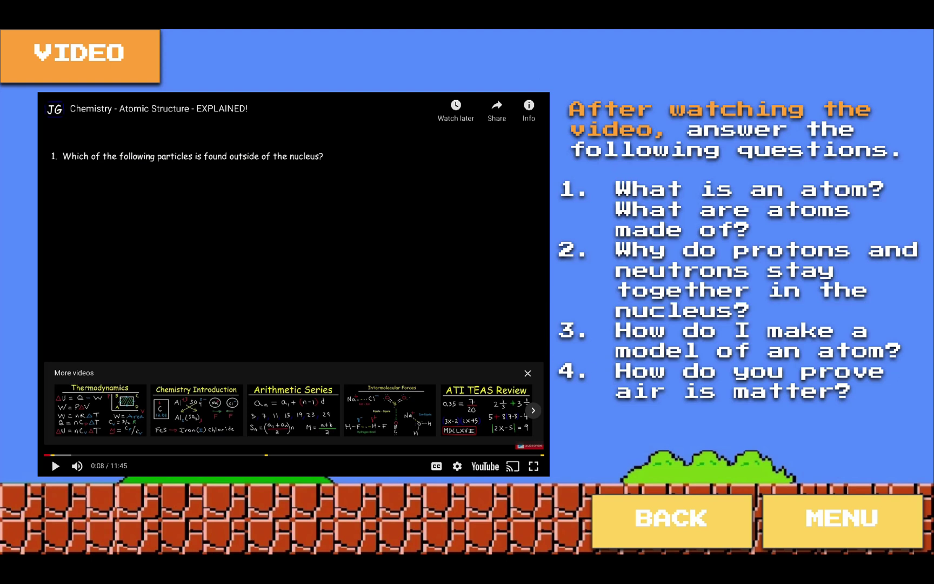
{"action": "left_click", "coordinate": [678, 508]}
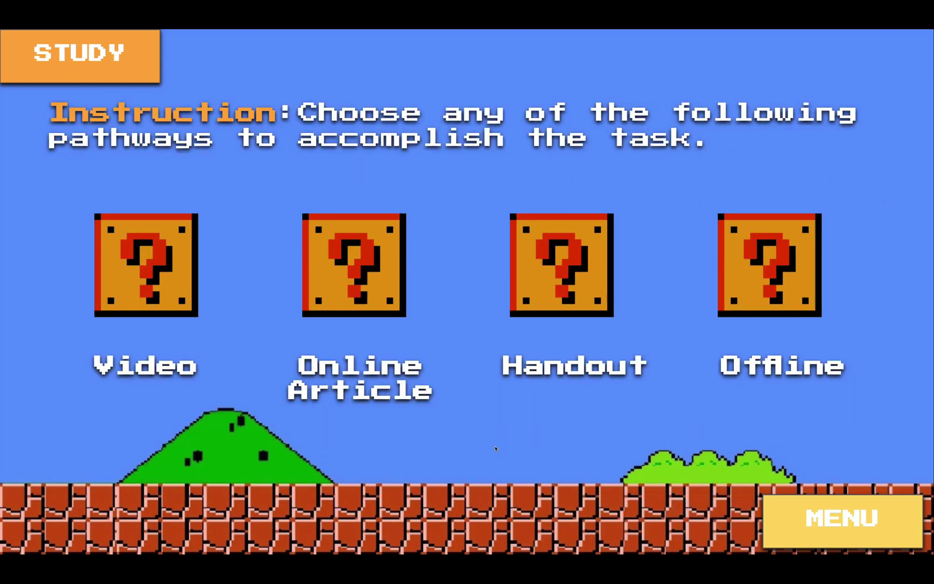
- Open the Online Article pathway, look through the article on the structure of the atom, and close it
{"action": "left_click", "coordinate": [371, 268]}
{"action": "scroll", "coordinate": [645, 247], "scroll_direction": "down", "scroll_amount": 1}
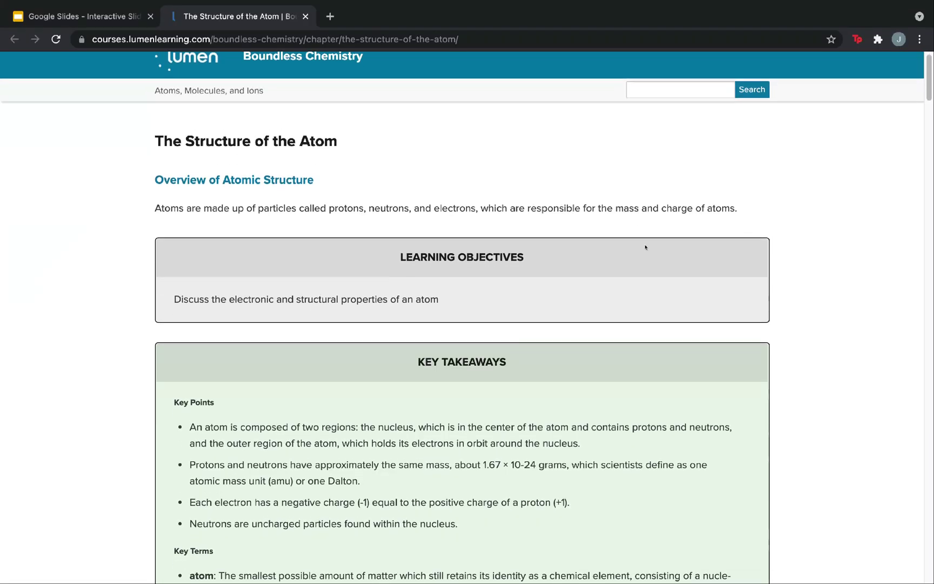
{"action": "scroll", "coordinate": [645, 248], "scroll_direction": "down", "scroll_amount": 4}
{"action": "scroll", "coordinate": [647, 252], "scroll_direction": "down", "scroll_amount": 7}
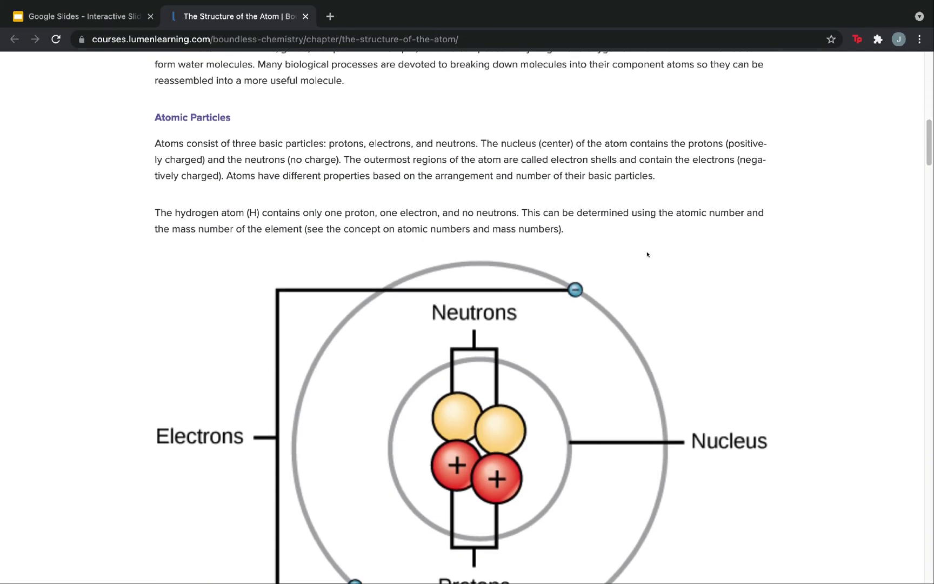
{"action": "scroll", "coordinate": [646, 257], "scroll_direction": "up", "scroll_amount": 1}
{"action": "scroll", "coordinate": [646, 256], "scroll_direction": "down", "scroll_amount": 5}
{"action": "key", "text": "ctrl+w"}
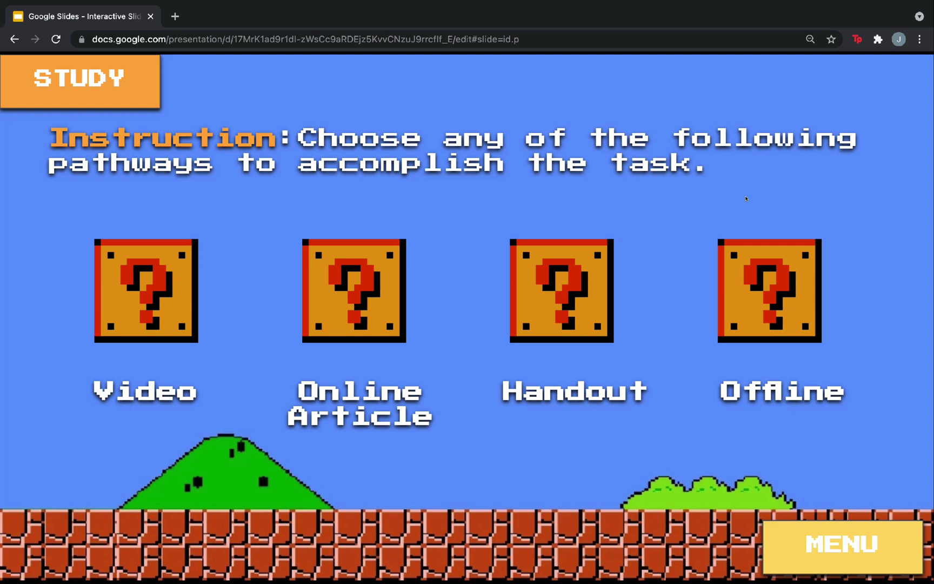
- View the Handout pathway's document and close it, and check the Offline pathway with its handout download box
{"action": "left_click", "coordinate": [579, 288]}
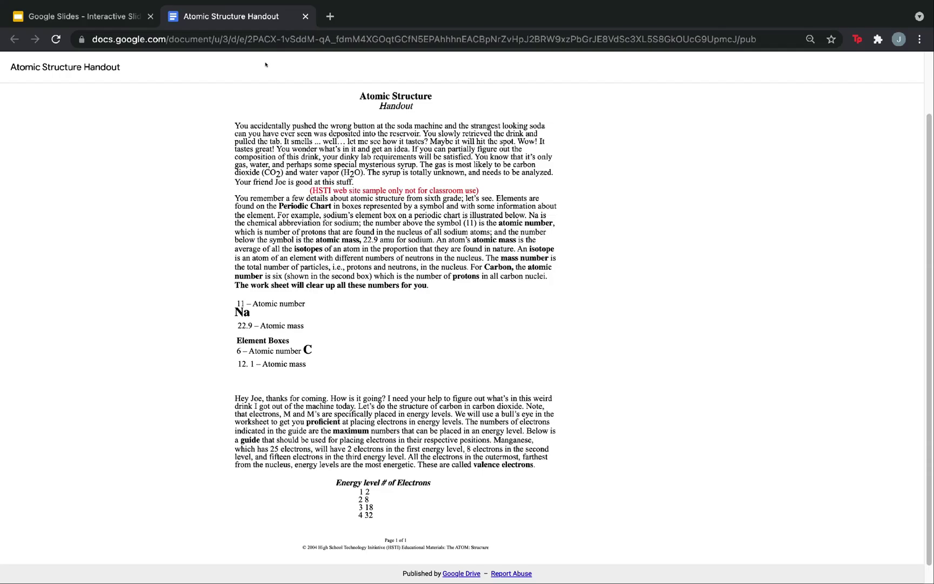
{"action": "key", "text": "ctrl+w"}
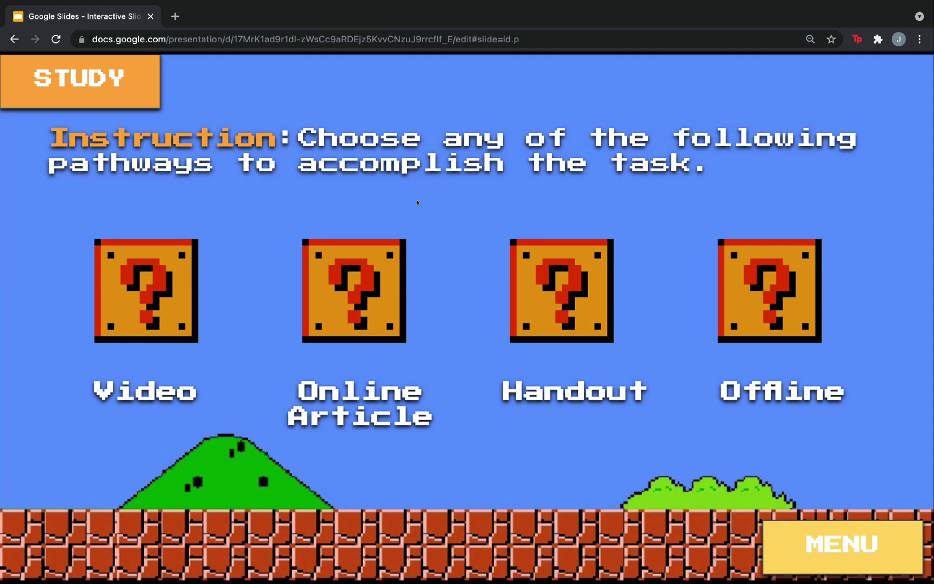
{"action": "left_click", "coordinate": [793, 309]}
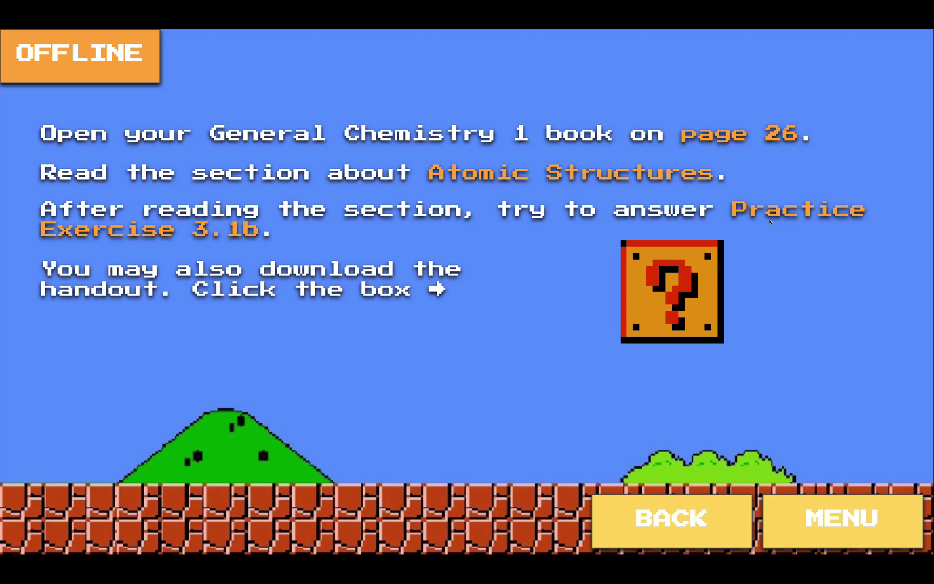
{"action": "left_click", "coordinate": [669, 270]}
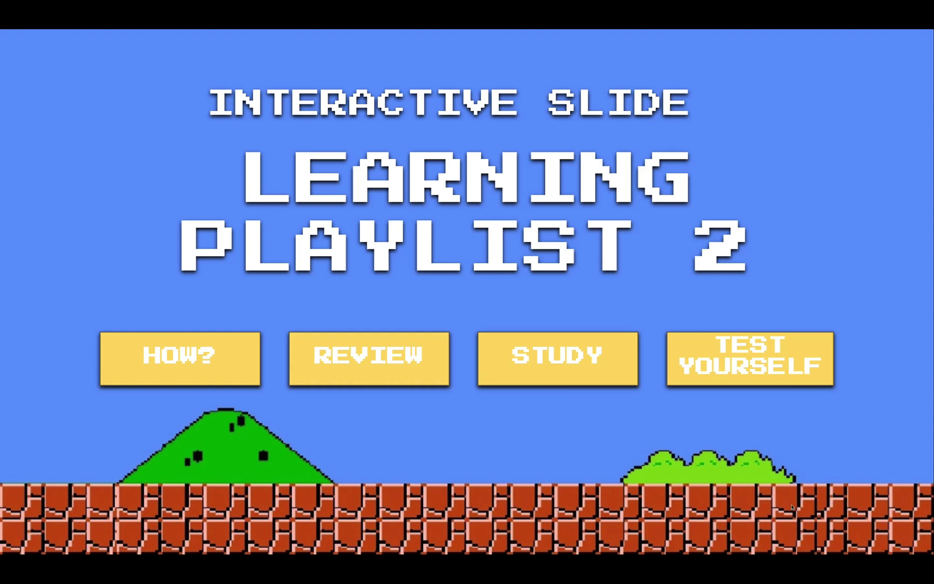
- Open Test Yourself, answer the atom particles question with "Protons, neutrons, photons", and choose to try again
{"action": "left_click", "coordinate": [752, 368]}
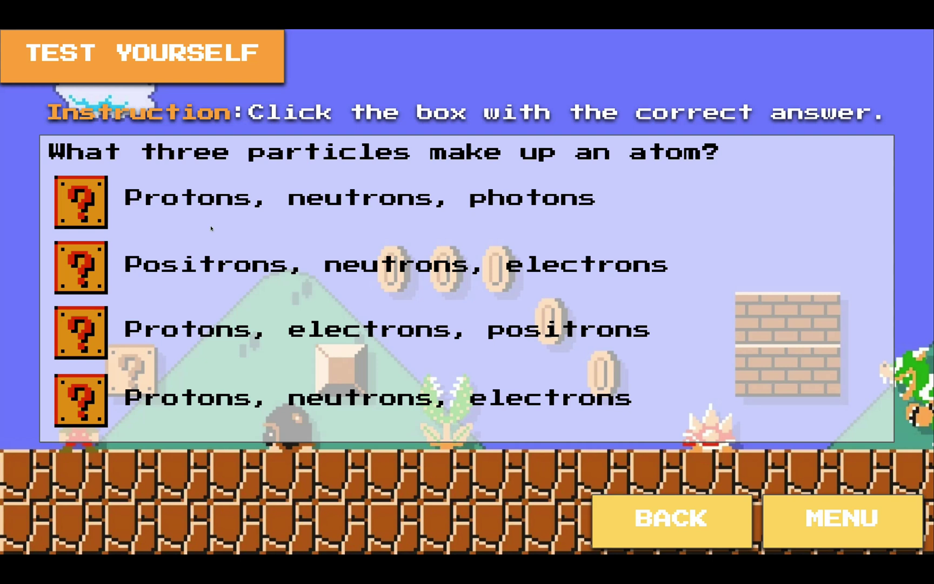
{"action": "left_click", "coordinate": [90, 211]}
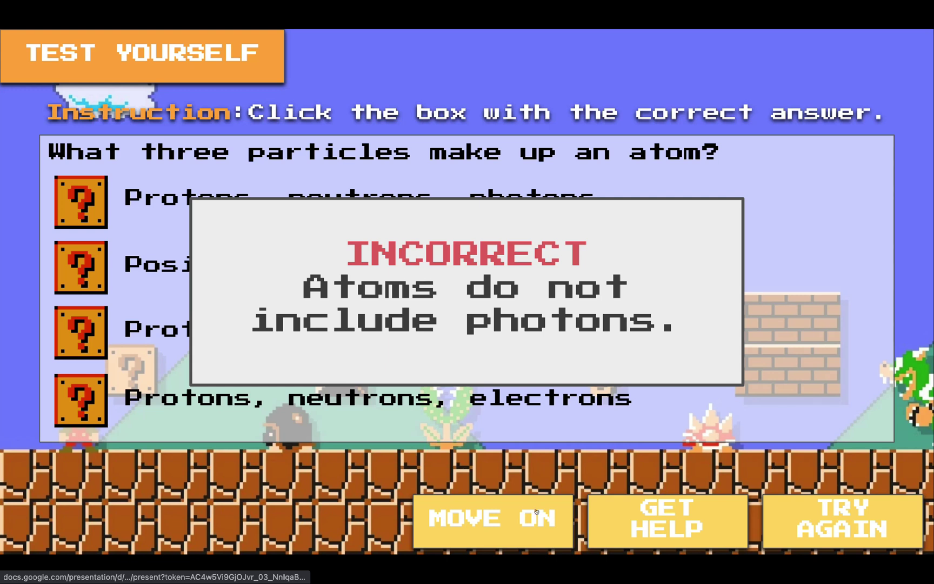
{"action": "left_click", "coordinate": [842, 521]}
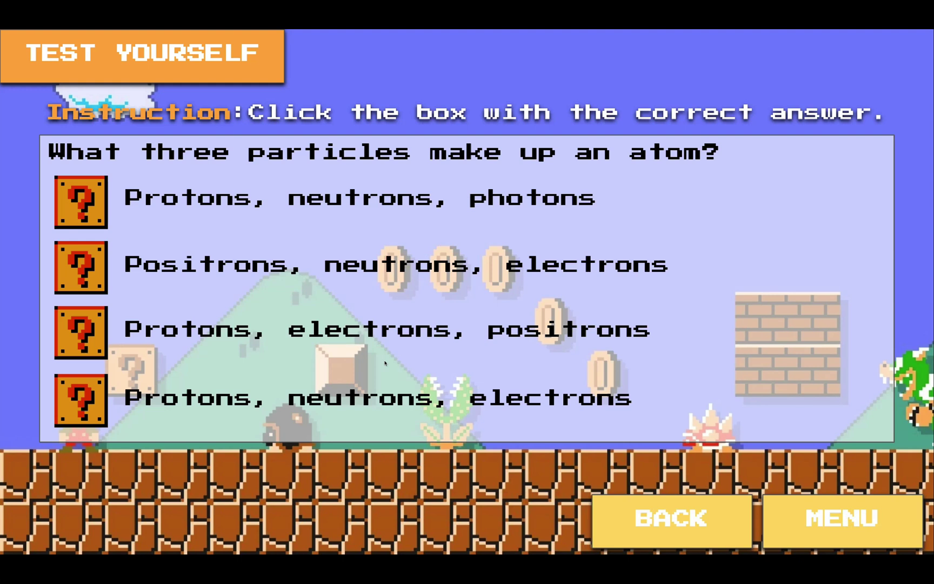
- Answer with "Protons, electrons, positrons", follow the Get Help link to the Study section, and return to the main menu
{"action": "left_click", "coordinate": [68, 333]}
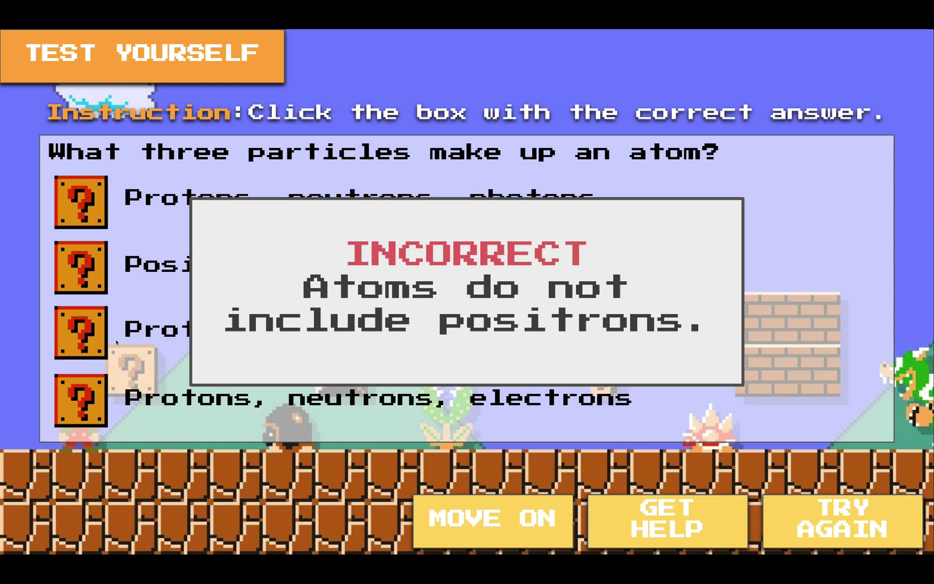
{"action": "left_click", "coordinate": [652, 537]}
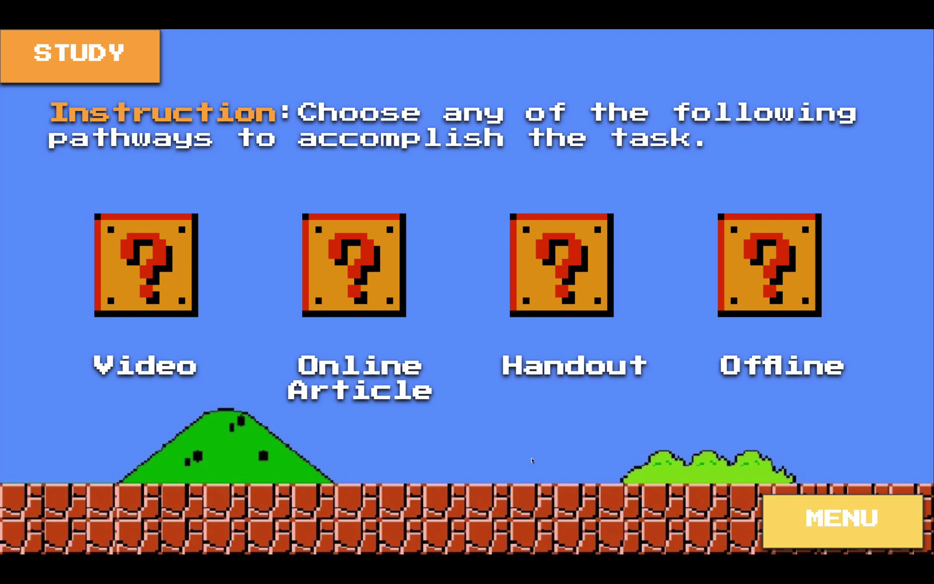
{"action": "left_click", "coordinate": [658, 445]}
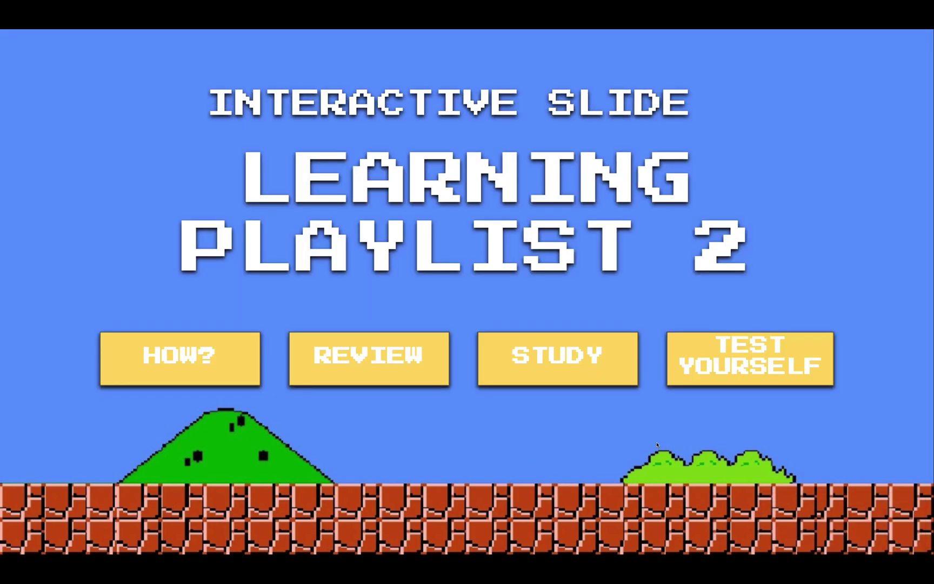
- Reopen Test Yourself, answer the first question with "Protons, neutrons, electrons", and continue to the next question
{"action": "left_click", "coordinate": [732, 375]}
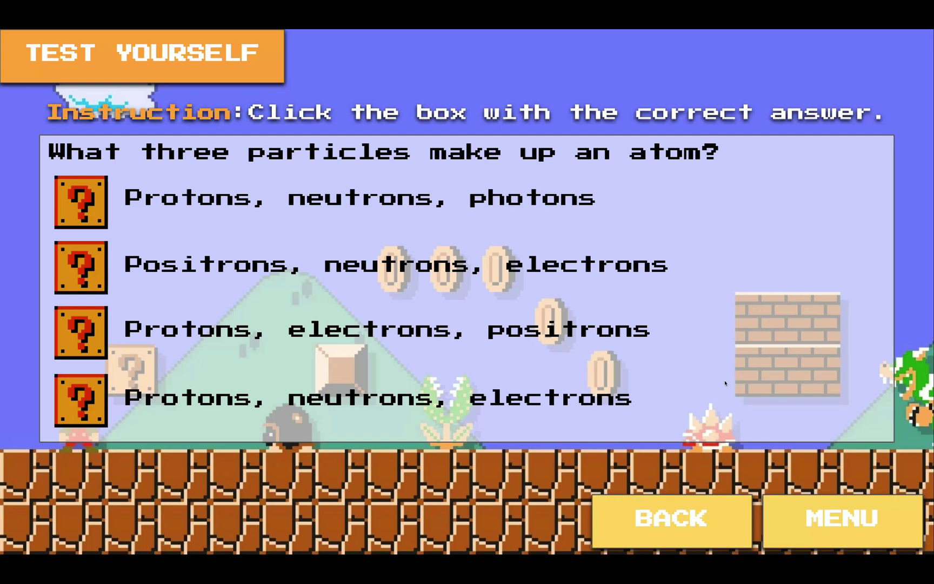
{"action": "left_click", "coordinate": [67, 409]}
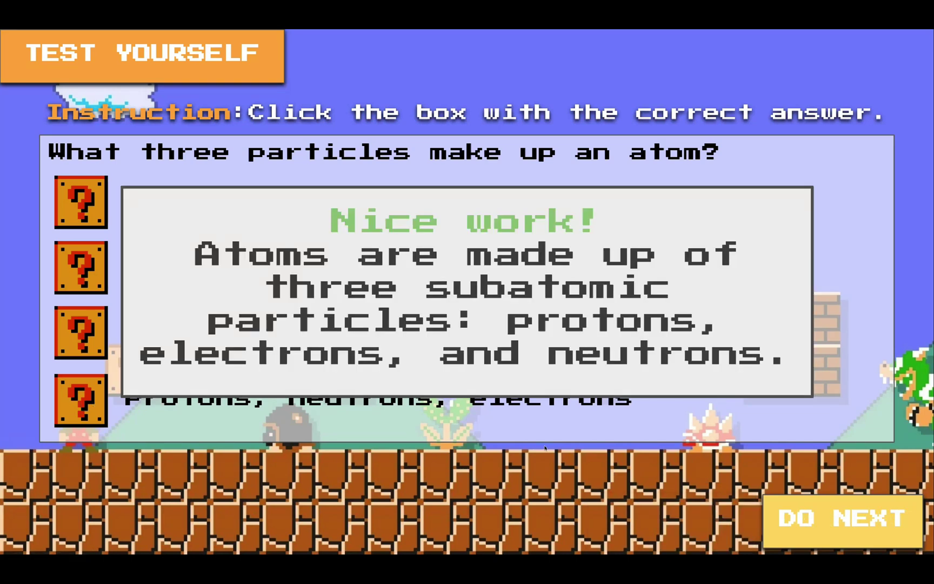
{"action": "left_click", "coordinate": [795, 518]}
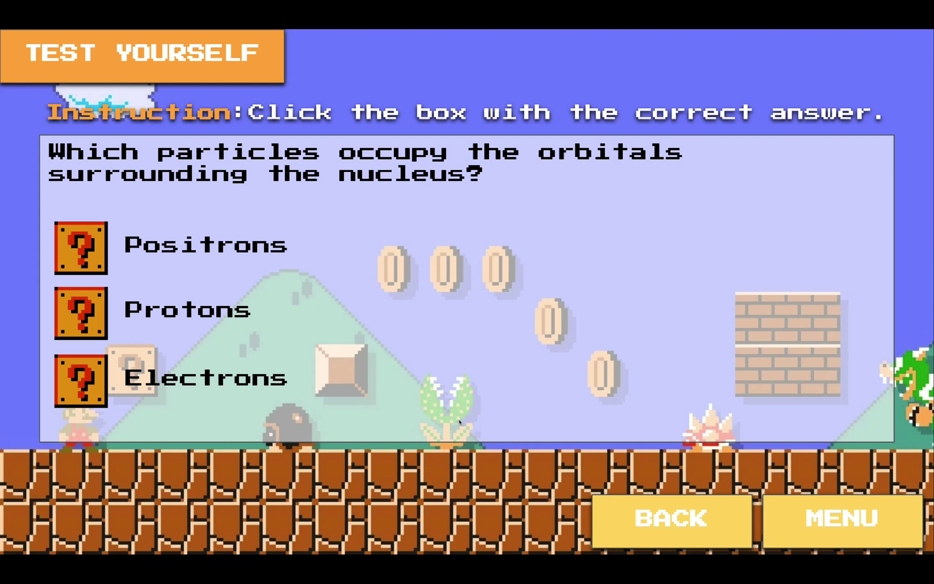
- Answer the orbitals question with "Electrons" and look through the subatomic particles quiz linked under More Exercises
{"action": "left_click", "coordinate": [105, 379]}
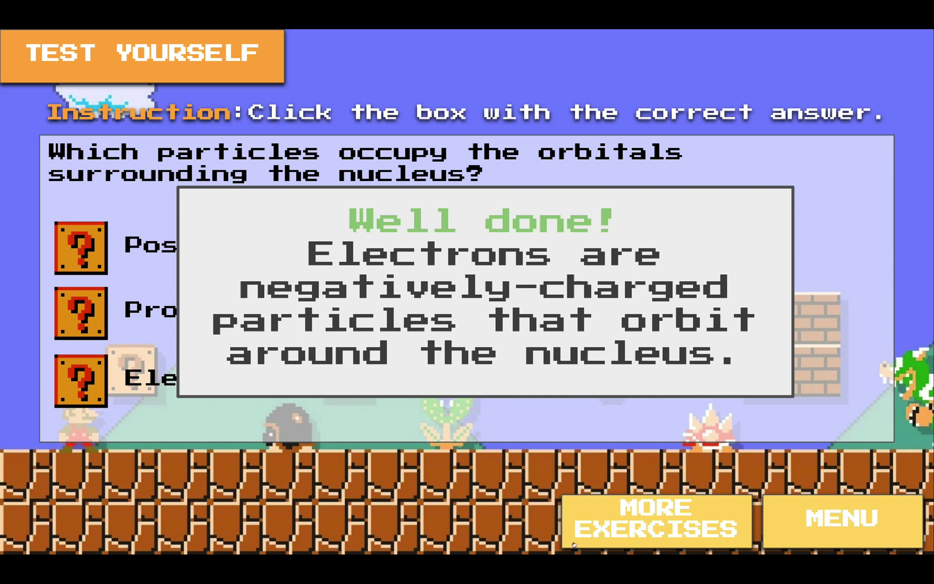
{"action": "left_click", "coordinate": [622, 507]}
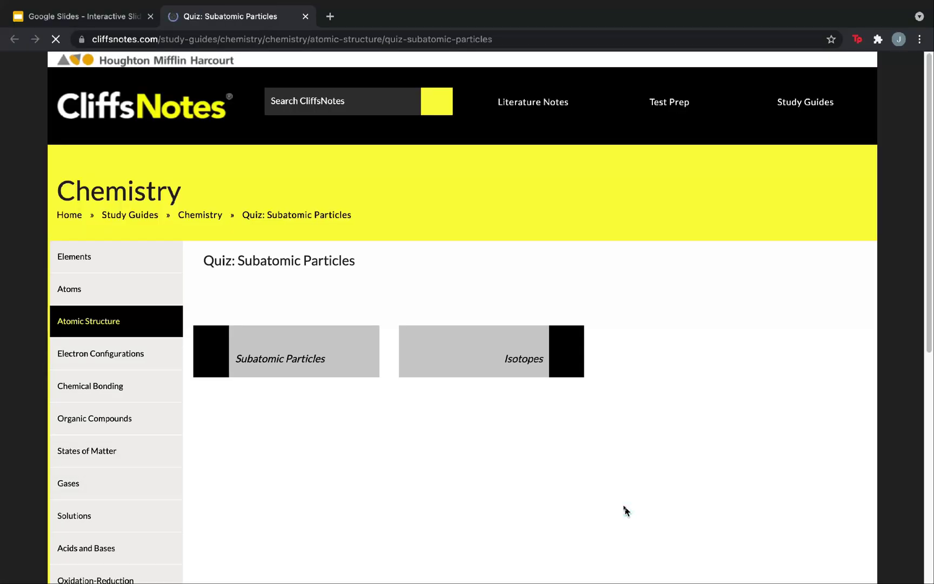
{"action": "scroll", "coordinate": [604, 502], "scroll_direction": "down", "scroll_amount": 3}
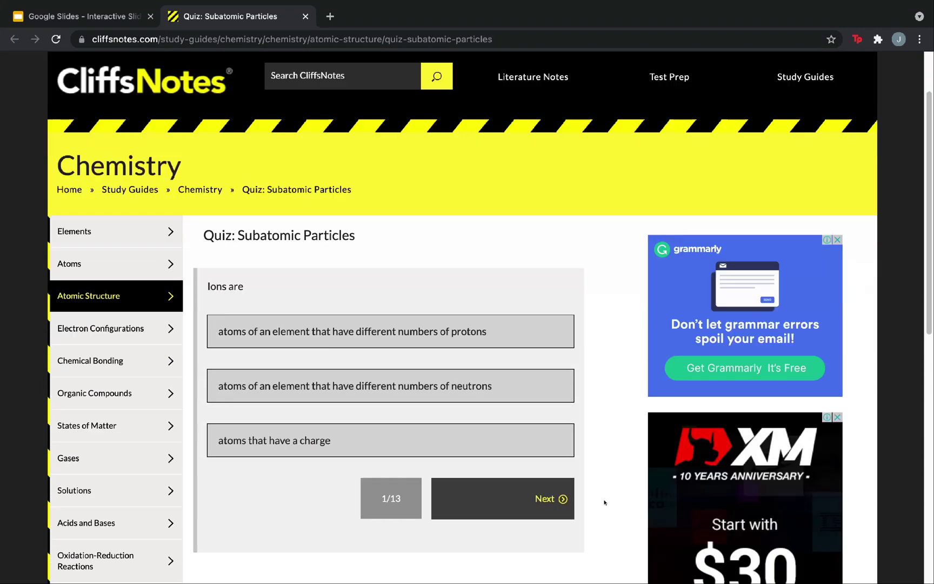
{"action": "scroll", "coordinate": [600, 506], "scroll_direction": "down", "scroll_amount": 3}
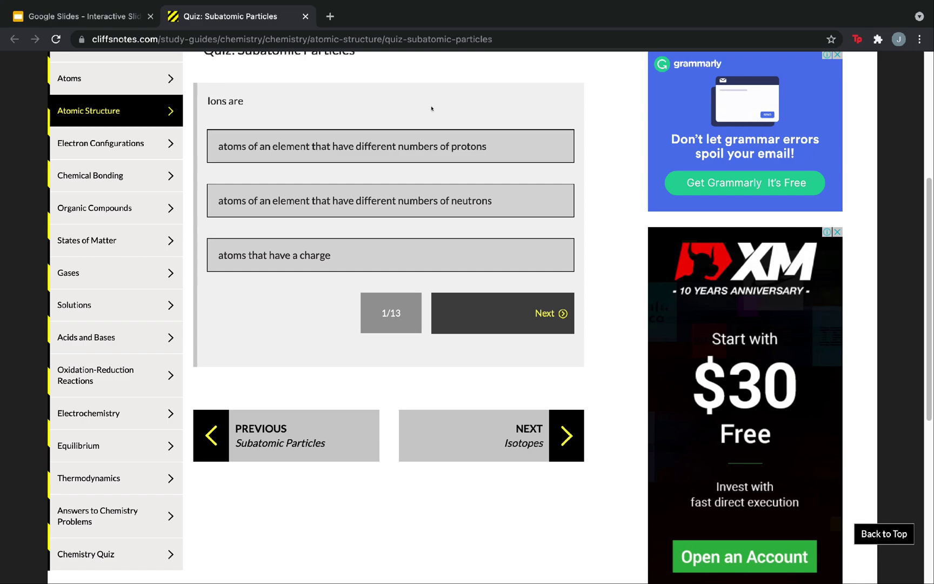
{"action": "scroll", "coordinate": [423, 112], "scroll_direction": "up", "scroll_amount": 5}
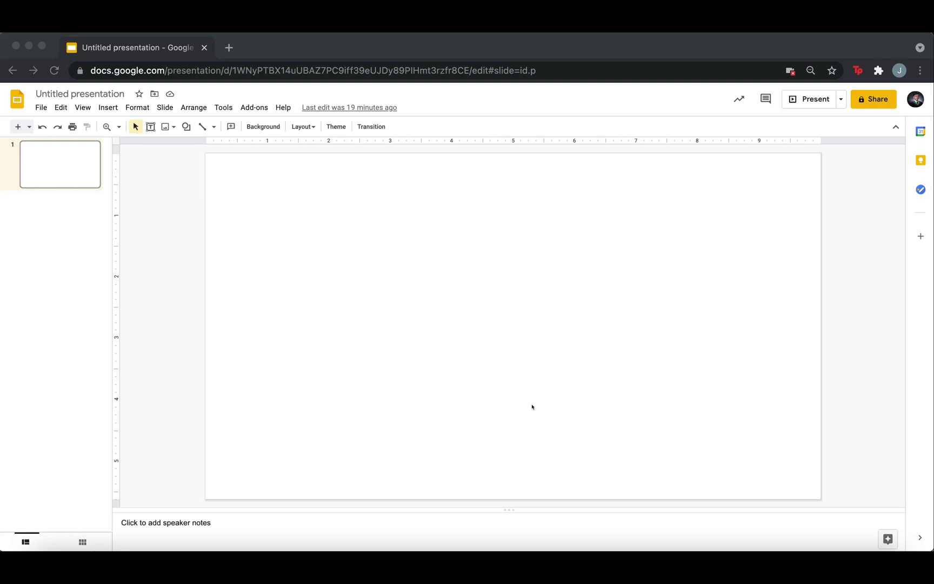
- Set the blank slide's background to solid orange
{"action": "left_click", "coordinate": [263, 126]}
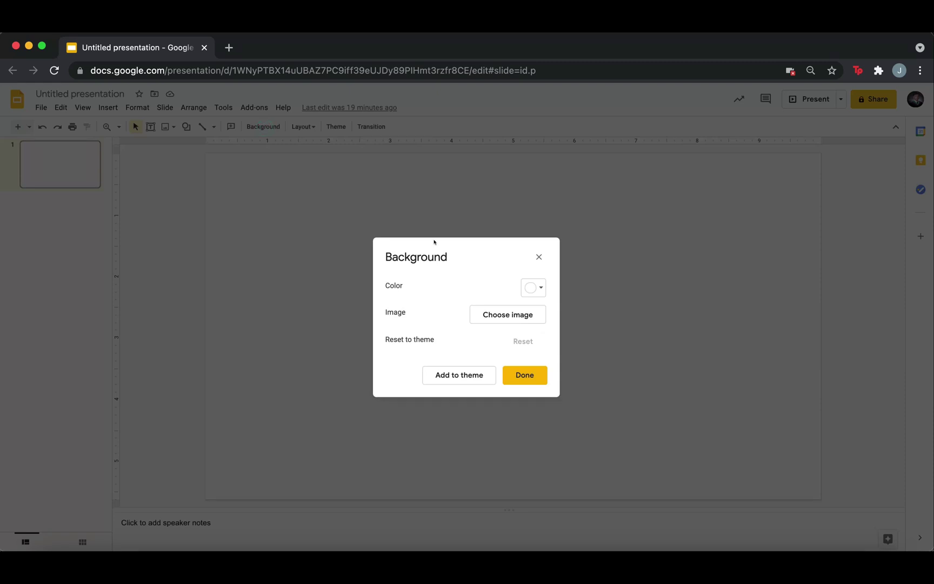
{"action": "left_click", "coordinate": [527, 291]}
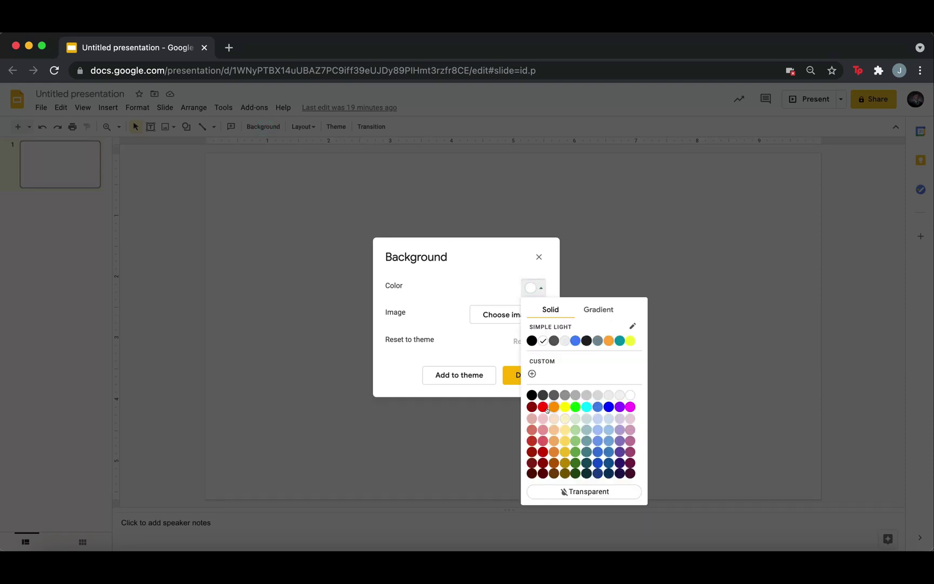
{"action": "left_click", "coordinate": [552, 407]}
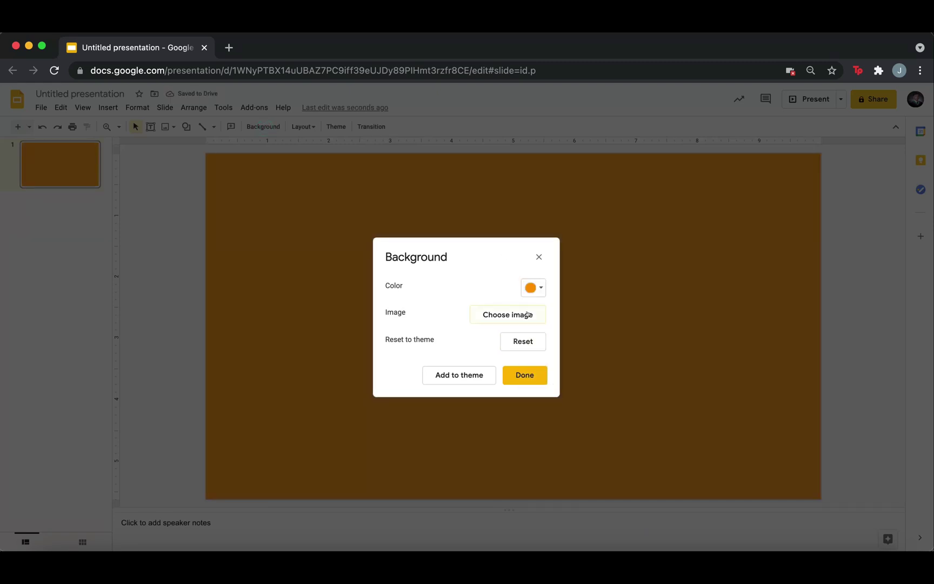
- Use the image super mario 1.png from the Desktop folder as the slide background
{"action": "left_click", "coordinate": [527, 314]}
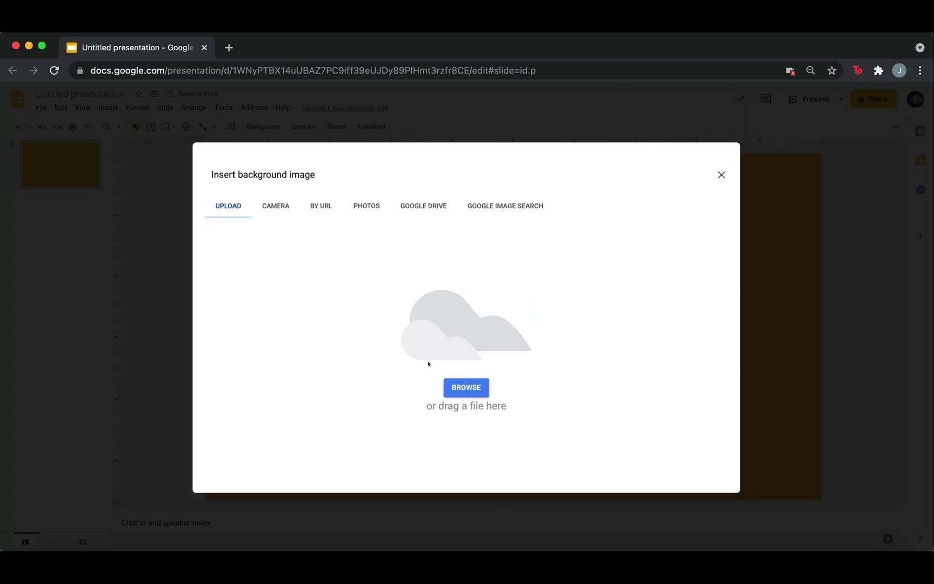
{"action": "left_click", "coordinate": [452, 386]}
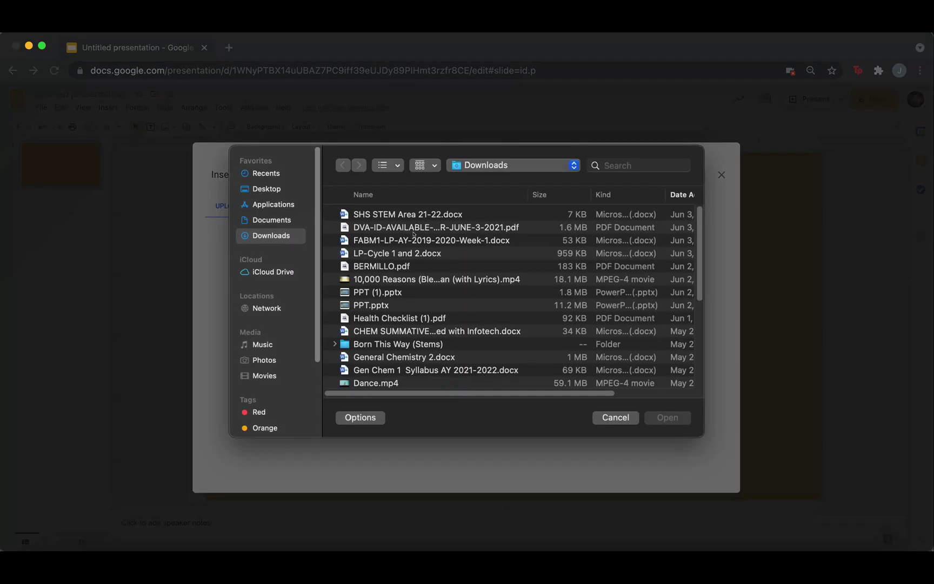
{"action": "scroll", "coordinate": [487, 287], "scroll_direction": "down", "scroll_amount": 5}
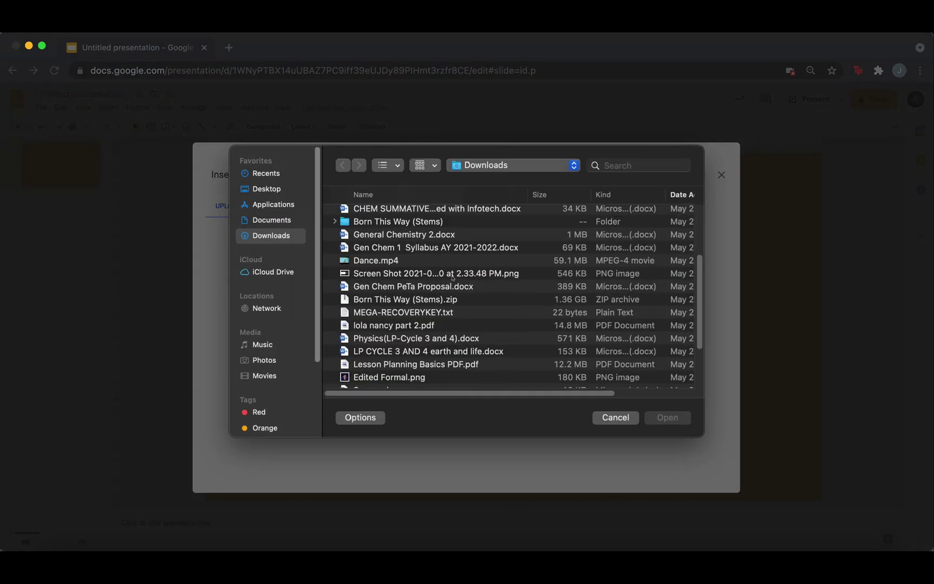
{"action": "scroll", "coordinate": [487, 287], "scroll_direction": "up", "scroll_amount": 5}
{"action": "left_click", "coordinate": [274, 189]}
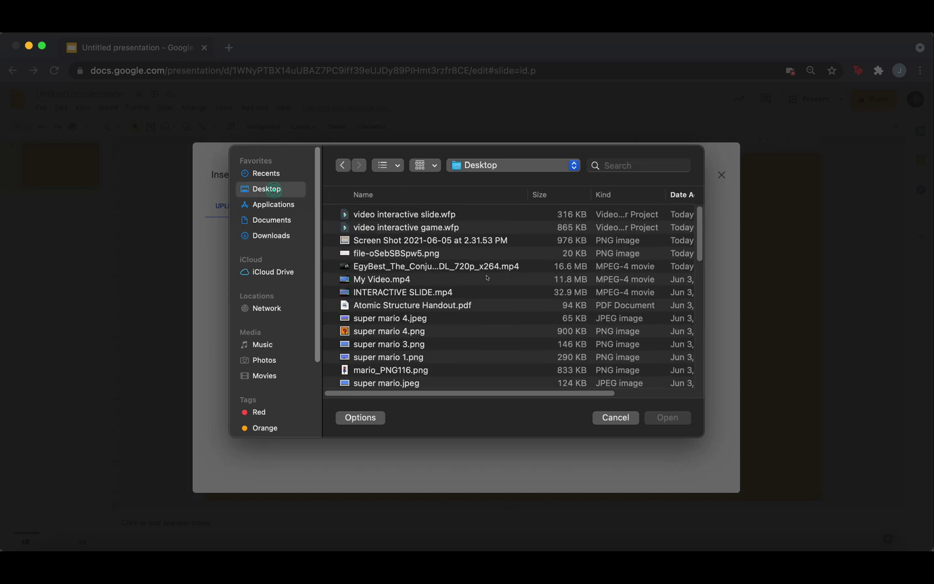
{"action": "double_click", "coordinate": [448, 356]}
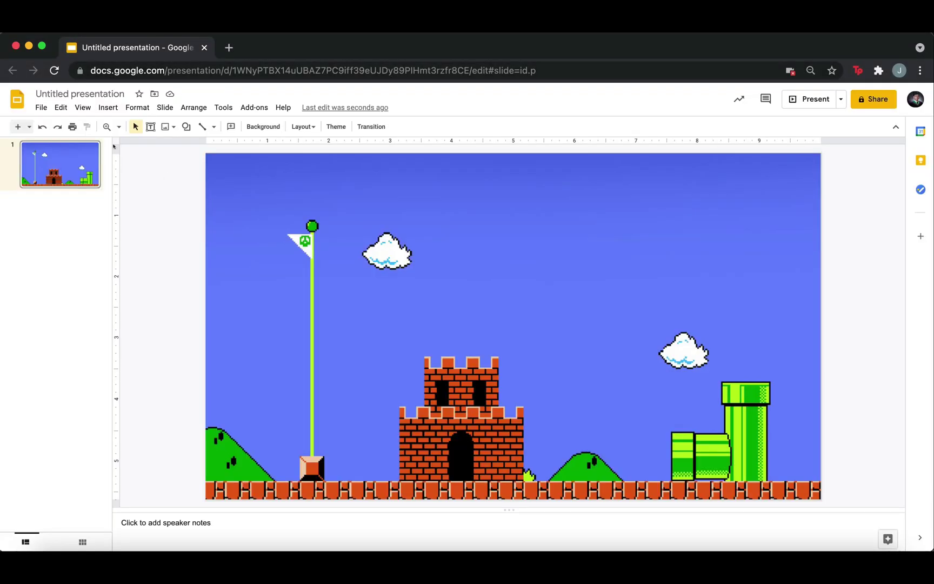
- Add a text box about 4.9 inches wide near the top of the slide reading "LEARNING PLAYLIST 1"
{"action": "left_click", "coordinate": [108, 107]}
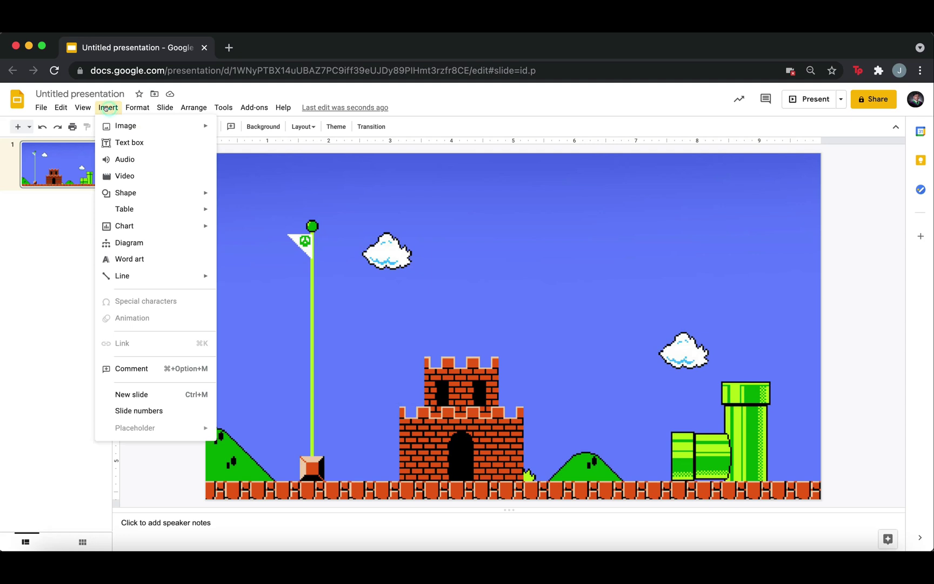
{"action": "left_click", "coordinate": [127, 142]}
{"action": "left_click_drag", "start_coordinate": [369, 199], "coordinate": [668, 227]}
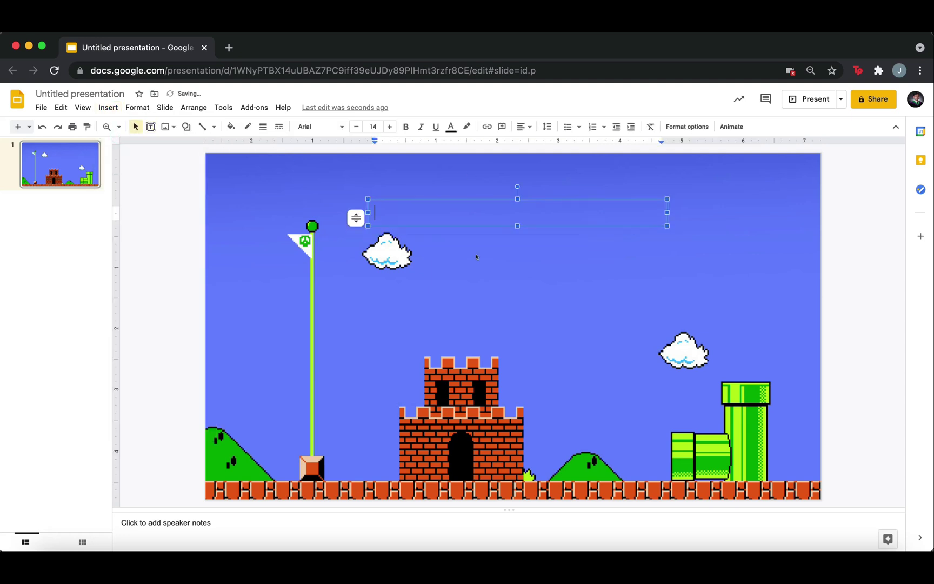
{"action": "type", "text": "LEARNING PLAYLIST 1"}
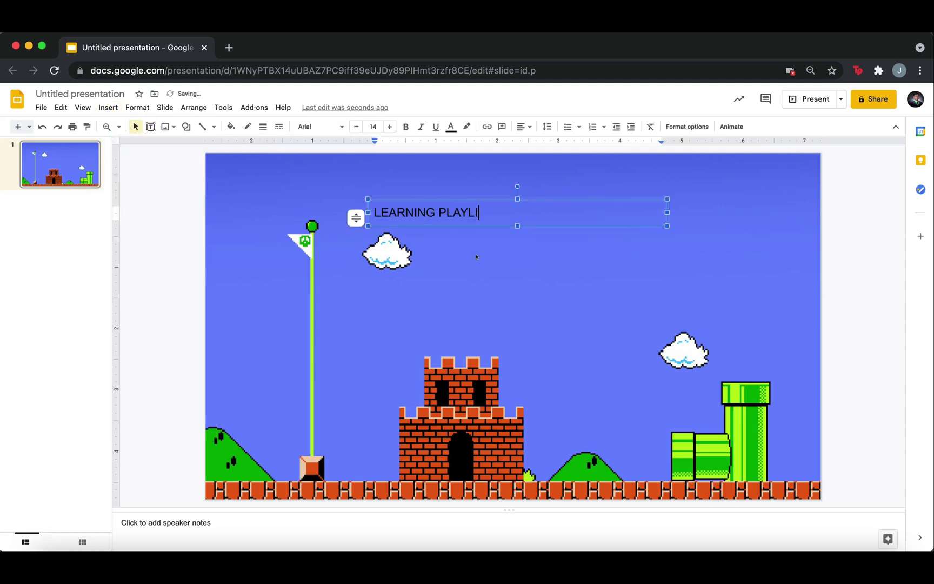
- Format the title text in the Press Start 2P font and color it white
{"action": "key", "text": "ctrl+a"}
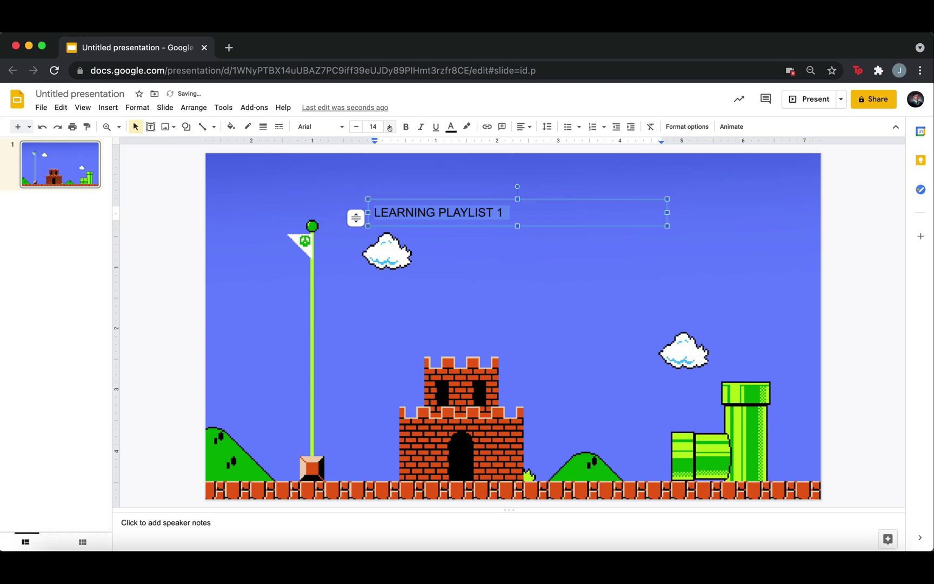
{"action": "left_click", "coordinate": [320, 126]}
{"action": "left_click", "coordinate": [365, 205]}
{"action": "left_click", "coordinate": [451, 128]}
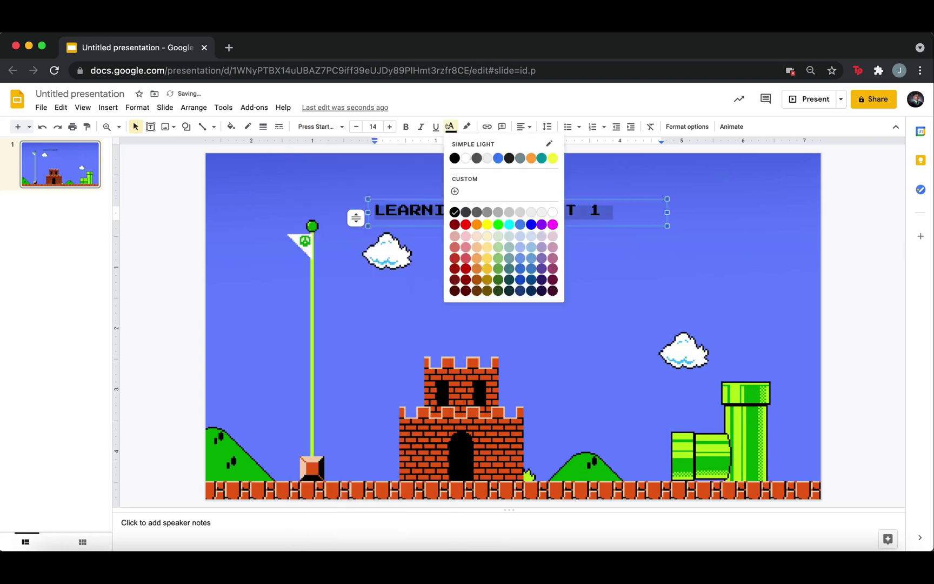
{"action": "left_click", "coordinate": [463, 157]}
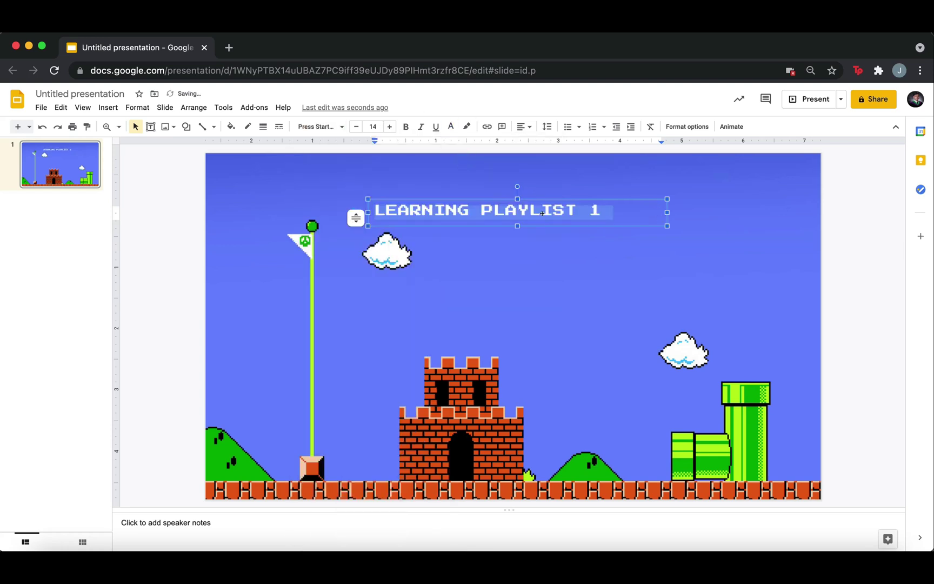
- Increase the title's font size to 26 and widen its text box so it fits on one line across the slide top
{"action": "left_click", "coordinate": [386, 123]}
{"action": "left_click", "coordinate": [385, 122]}
{"action": "left_click", "coordinate": [385, 123]}
{"action": "left_click", "coordinate": [385, 123]}
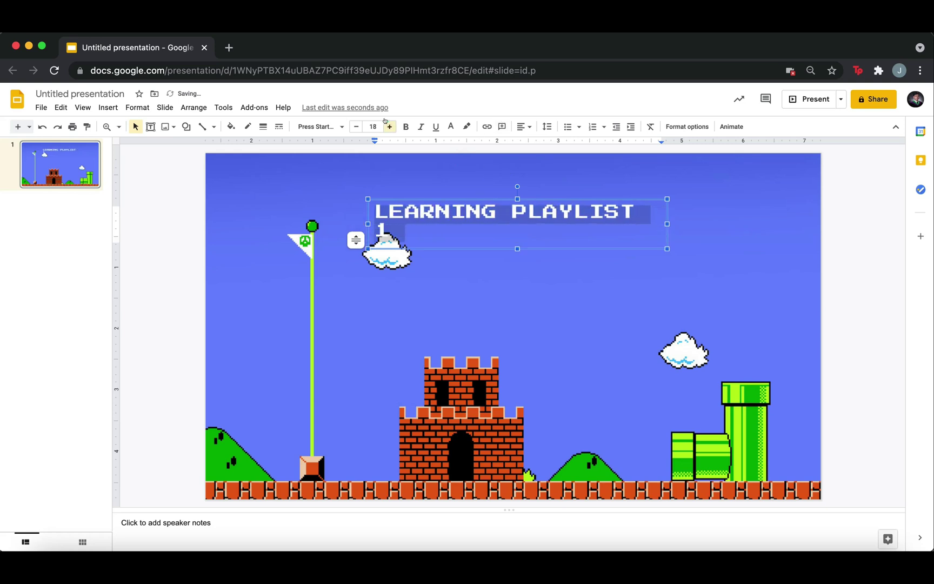
{"action": "left_click", "coordinate": [389, 127]}
{"action": "left_click", "coordinate": [389, 127]}
{"action": "left_click", "coordinate": [389, 126]}
{"action": "left_click", "coordinate": [389, 126]}
{"action": "left_click", "coordinate": [389, 127]}
{"action": "left_click", "coordinate": [390, 127]}
{"action": "left_click", "coordinate": [390, 126]}
{"action": "left_click_drag", "start_coordinate": [667, 249], "coordinate": [756, 216]}
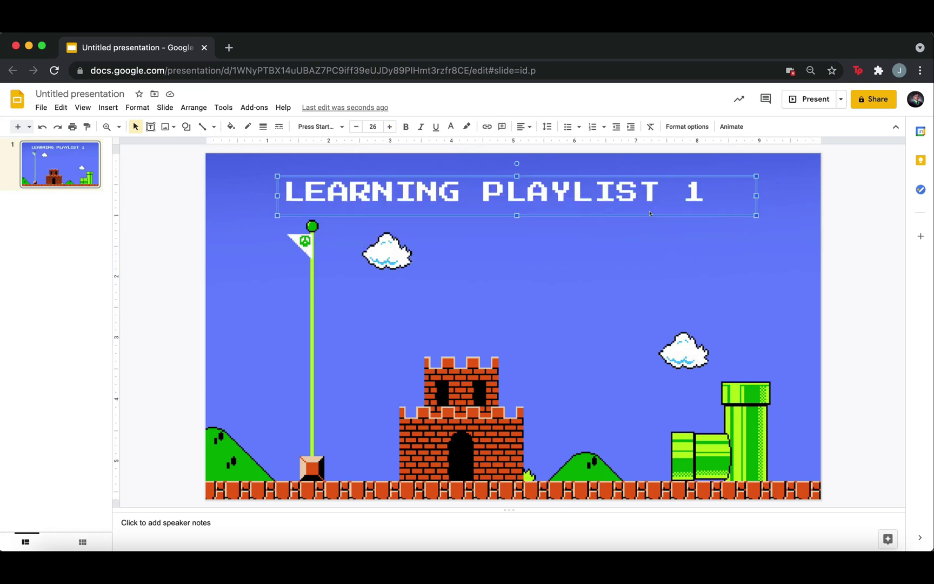
- Draw a rectangle about 1.7 by 0.65 inches over the flagpole and fill it with orange
{"action": "left_click", "coordinate": [186, 126]}
{"action": "mouse_move", "coordinate": [227, 144]}
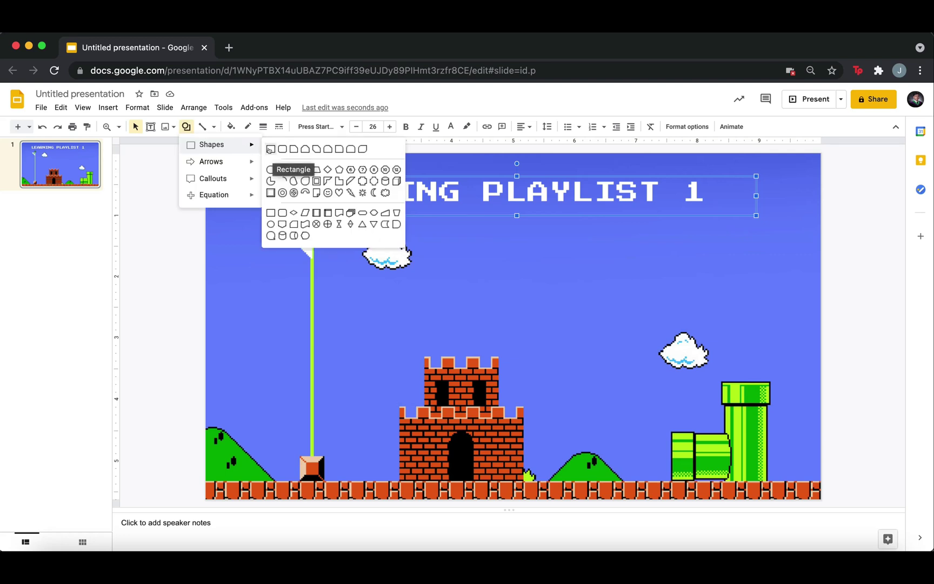
{"action": "left_click", "coordinate": [270, 149]}
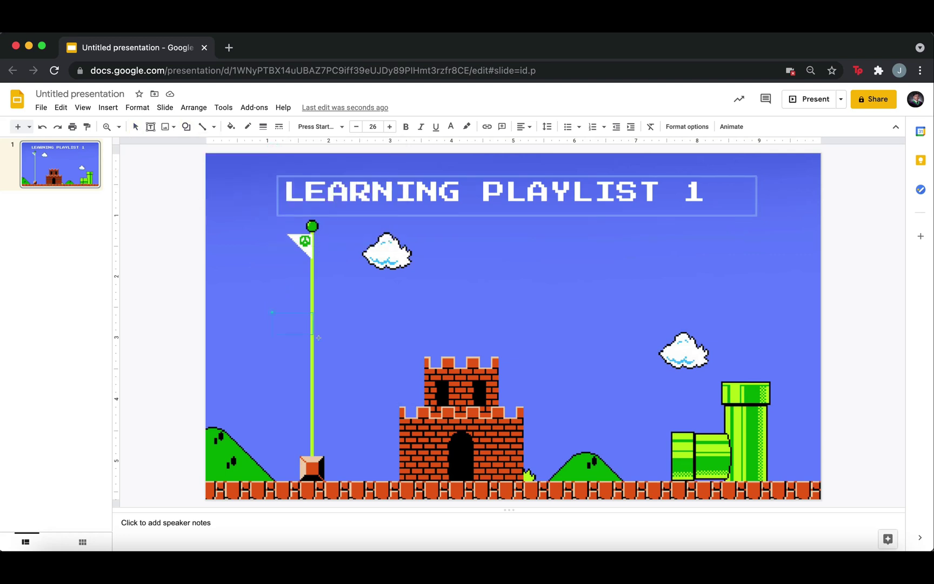
{"action": "left_click_drag", "start_coordinate": [372, 348], "coordinate": [375, 352]}
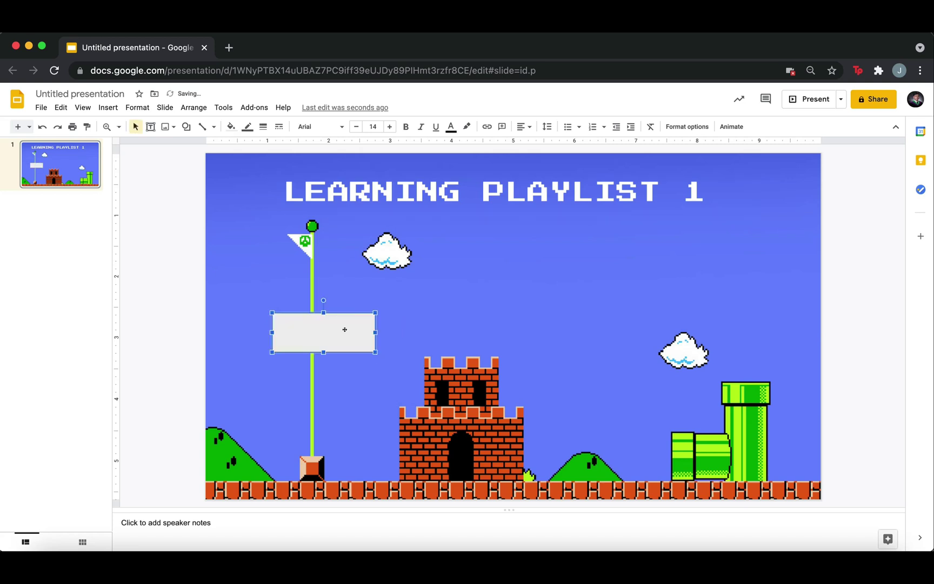
{"action": "left_click", "coordinate": [231, 127]}
{"action": "left_click", "coordinate": [312, 177]}
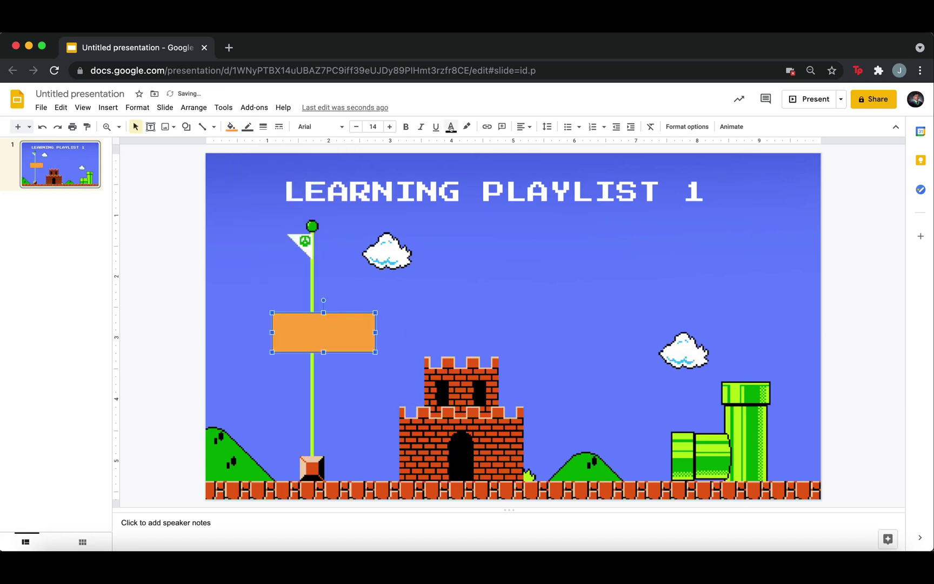
- Label the rectangle "HOW?" in white, centered Press Start 2P text and move it slightly up the flagpole
{"action": "type", "text": "HOW?"}
{"action": "key", "text": "ctrl+a"}
{"action": "left_click", "coordinate": [320, 127]}
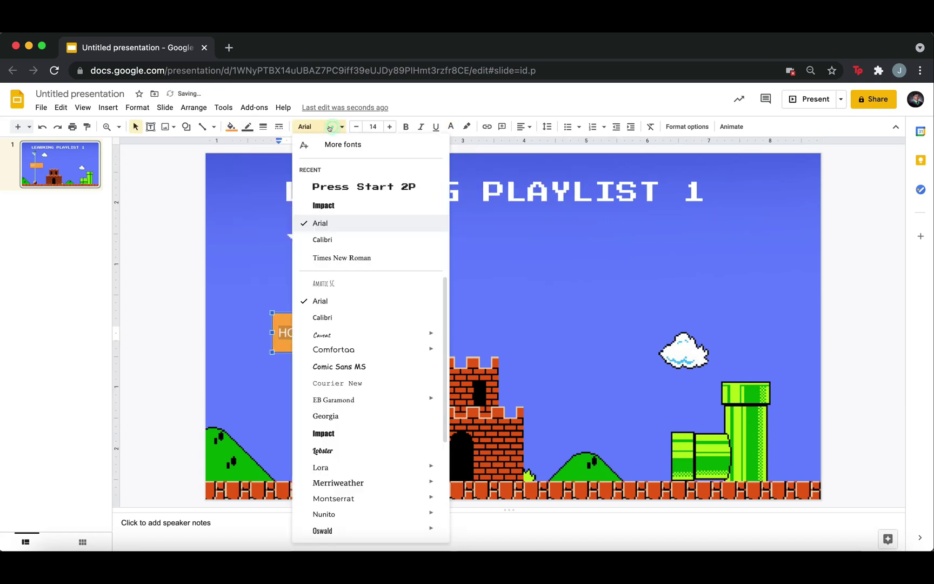
{"action": "left_click", "coordinate": [338, 186]}
{"action": "left_click_drag", "start_coordinate": [371, 338], "coordinate": [366, 321]}
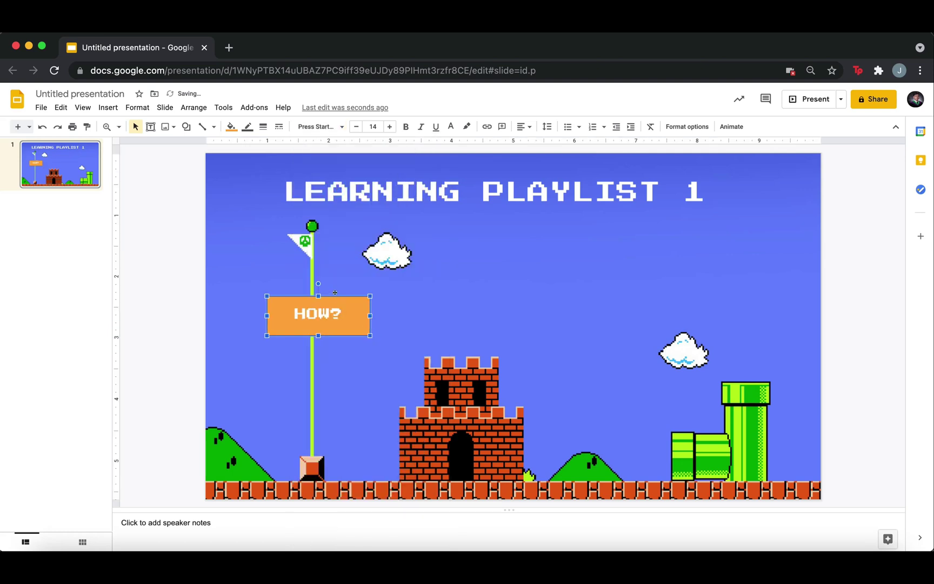
- Add a drop shadow to the HOW? rectangle, increasing its distance and adjusting its angle so it falls toward the lower left
{"action": "left_click", "coordinate": [702, 126]}
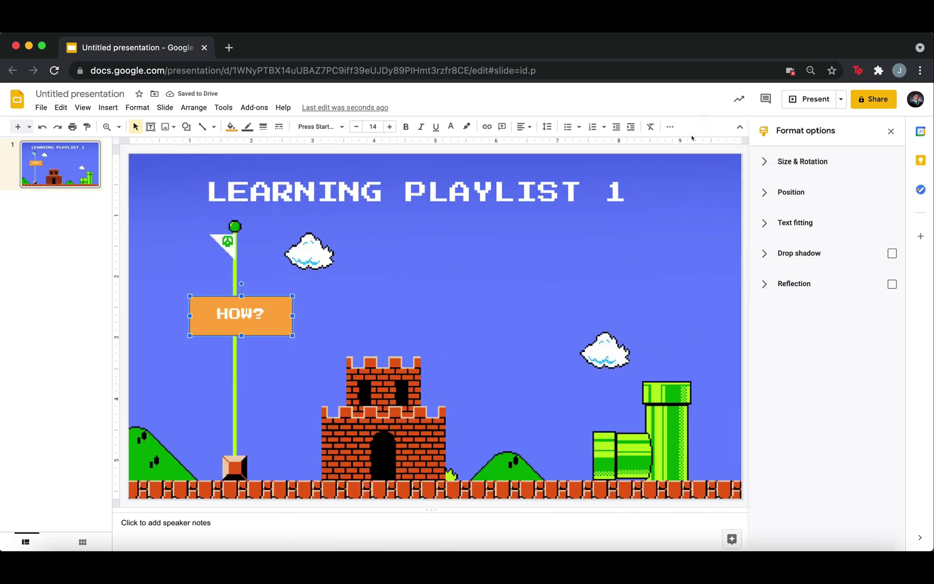
{"action": "left_click", "coordinate": [892, 254]}
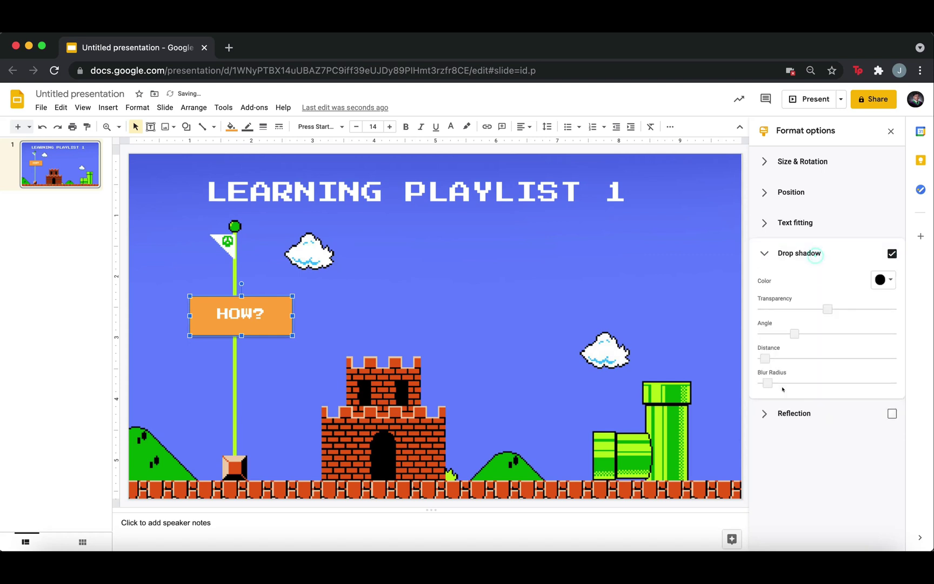
{"action": "left_click_drag", "start_coordinate": [766, 359], "coordinate": [811, 334]}
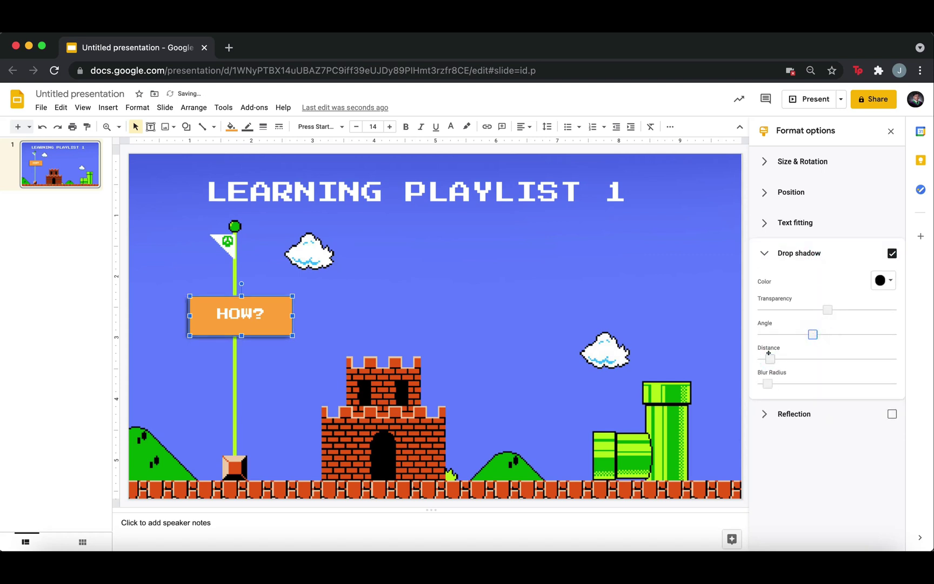
{"action": "left_click", "coordinate": [891, 131]}
- Set the HOW? rectangle's border weight to 3px
{"action": "left_click", "coordinate": [264, 126]}
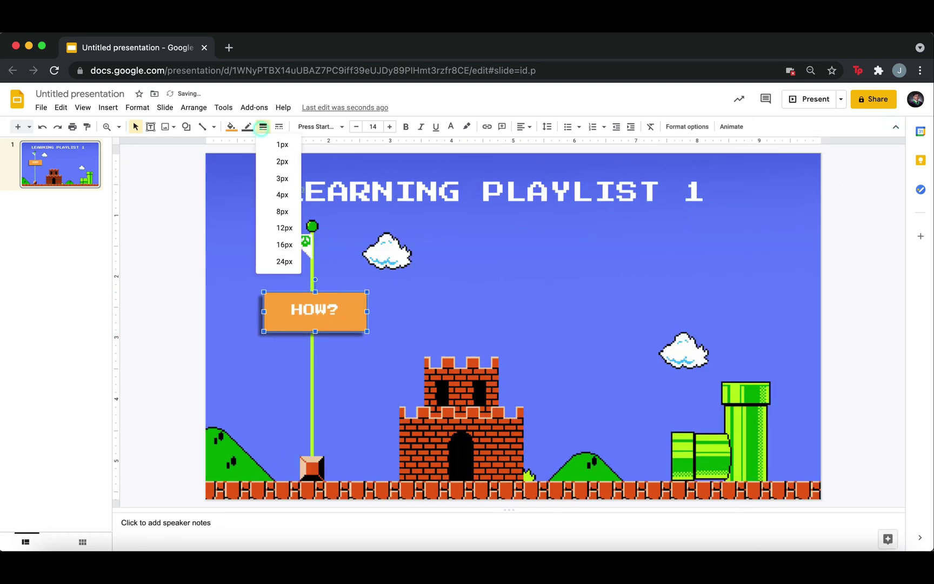
{"action": "left_click", "coordinate": [292, 176]}
{"action": "left_click", "coordinate": [394, 255]}
- Duplicate the HOW? button, place the copy beside it, and change its label to "REVIEW"
{"action": "left_click", "coordinate": [354, 295]}
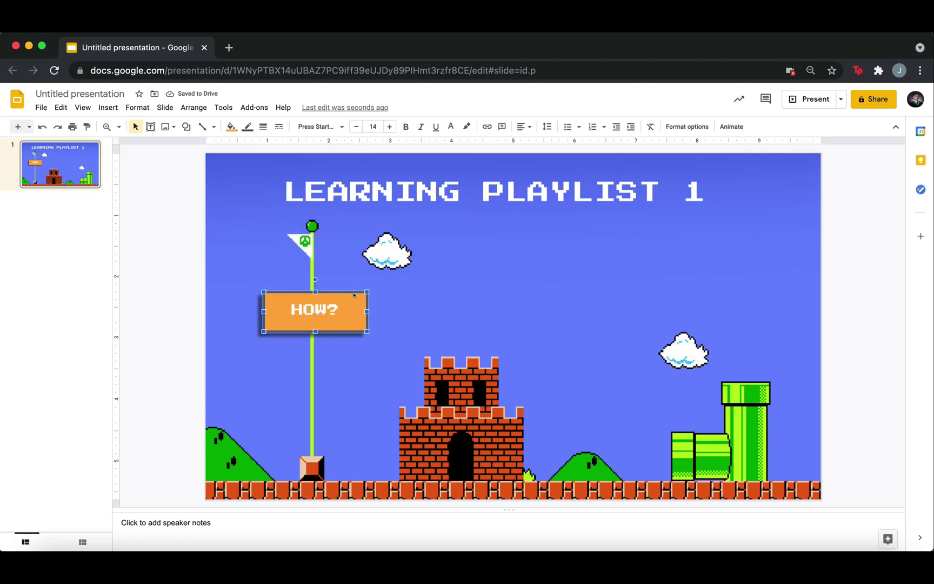
{"action": "key", "text": "ctrl+d"}
{"action": "left_click_drag", "start_coordinate": [422, 298], "coordinate": [484, 294]}
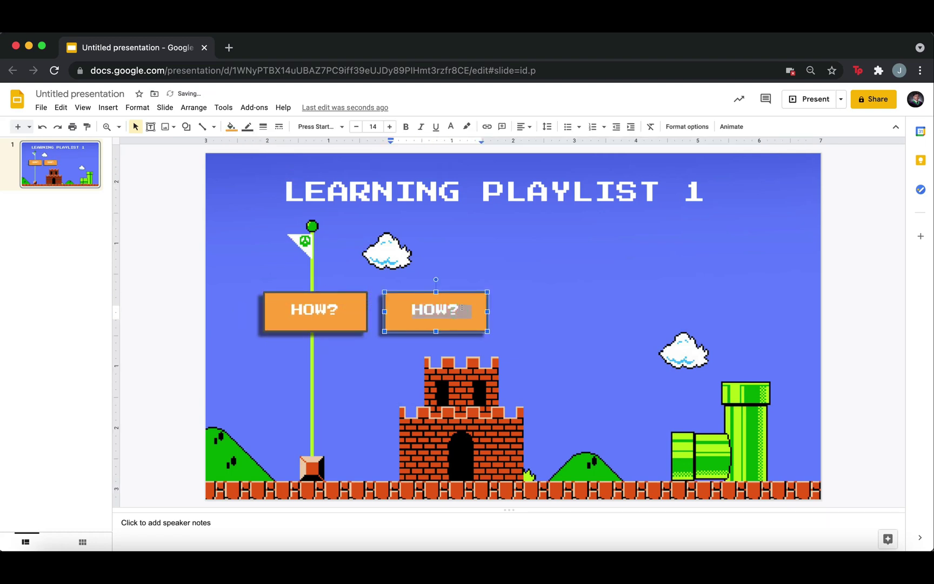
{"action": "type", "text": "REVIEW"}
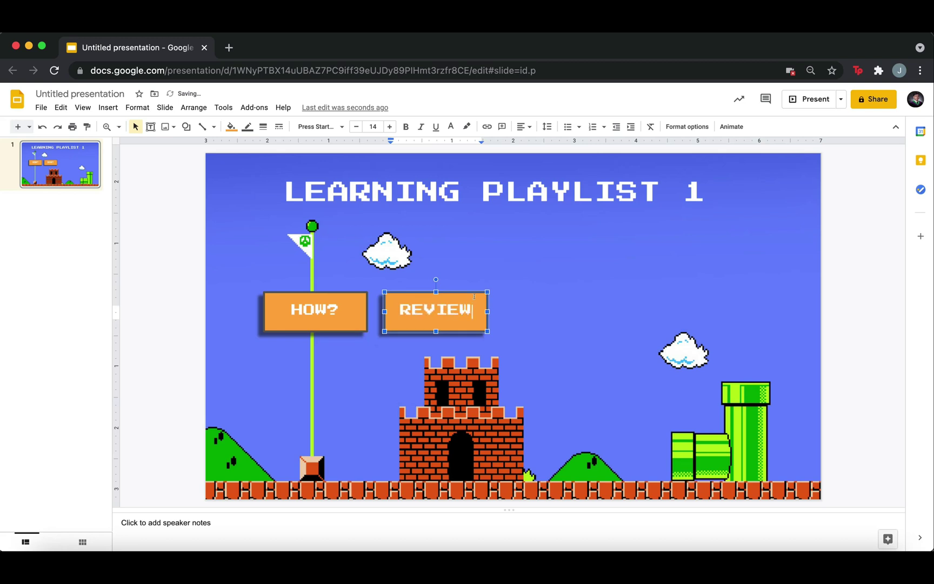
- Duplicate the REVIEW button, place the copy in the same row, and change its label to "STUDY"
{"action": "left_click", "coordinate": [468, 292]}
{"action": "key", "text": "ctrl+d"}
{"action": "left_click_drag", "start_coordinate": [466, 306], "coordinate": [766, 308]}
{"action": "double_click", "coordinate": [568, 310]}
{"action": "type", "text": "STUDY"}
- Duplicate the STUDY button as the fourth in the row, label it "ASSESSMENT", and size it to fit the text
{"action": "left_click", "coordinate": [576, 295]}
{"action": "key", "text": "ctrl+d"}
{"action": "double_click", "coordinate": [683, 311]}
{"action": "type", "text": "ASSESSMENT"}
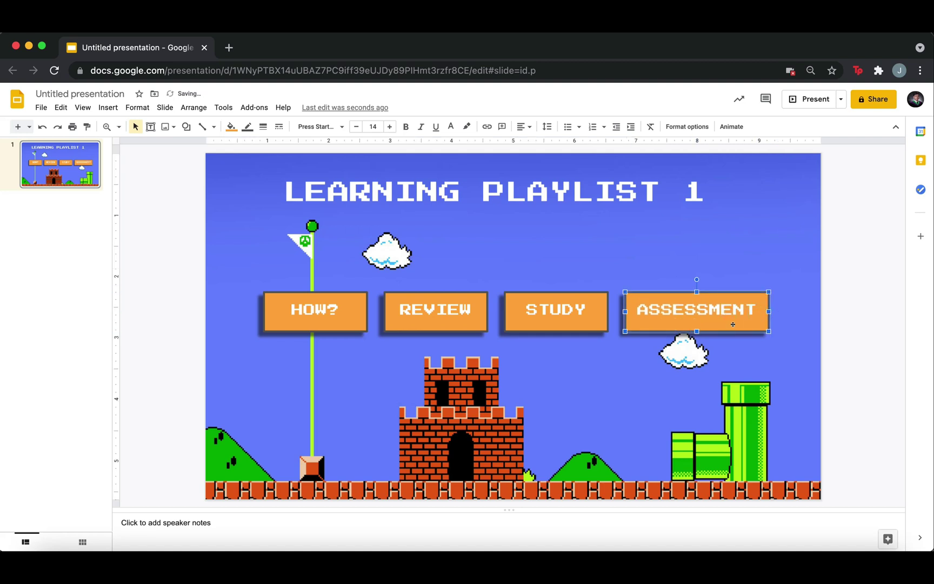
- Duplicate the finished menu slide to create a second slide
{"action": "left_click", "coordinate": [37, 196]}
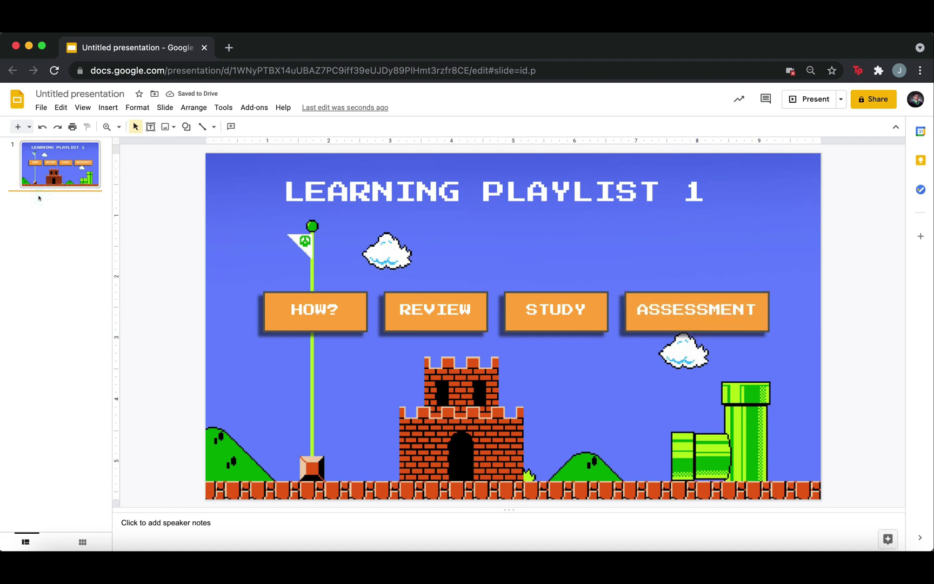
{"action": "right_click", "coordinate": [38, 198]}
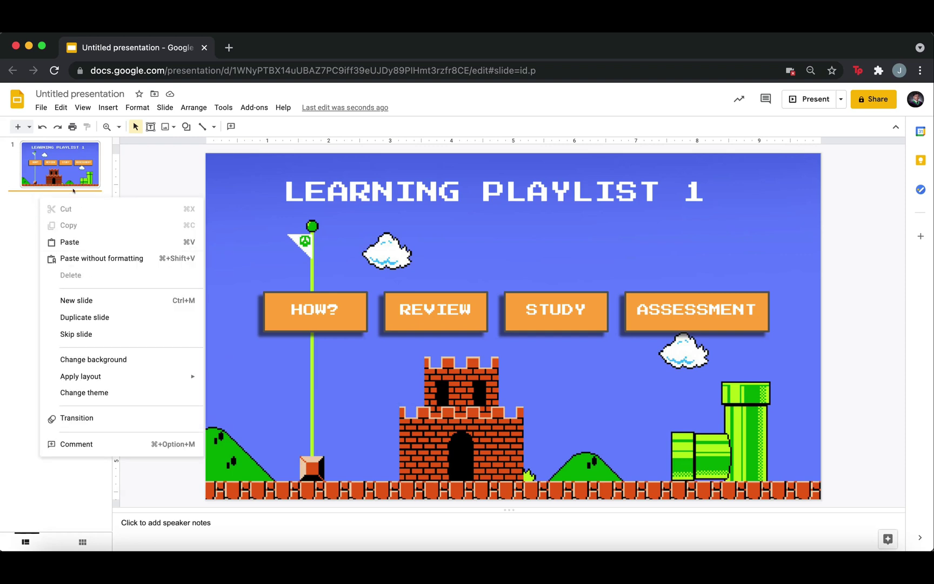
{"action": "left_click", "coordinate": [65, 170]}
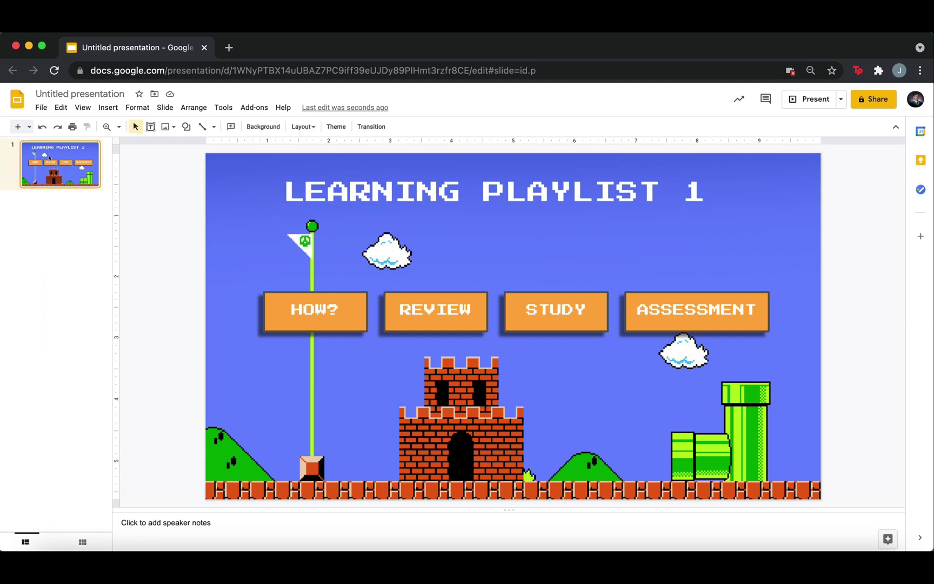
{"action": "right_click", "coordinate": [49, 157]}
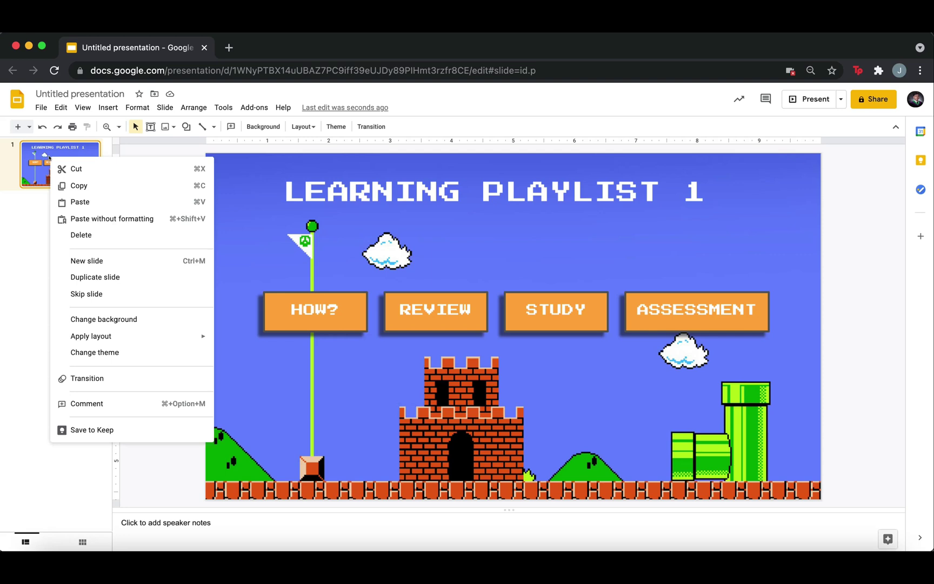
{"action": "left_click", "coordinate": [101, 278]}
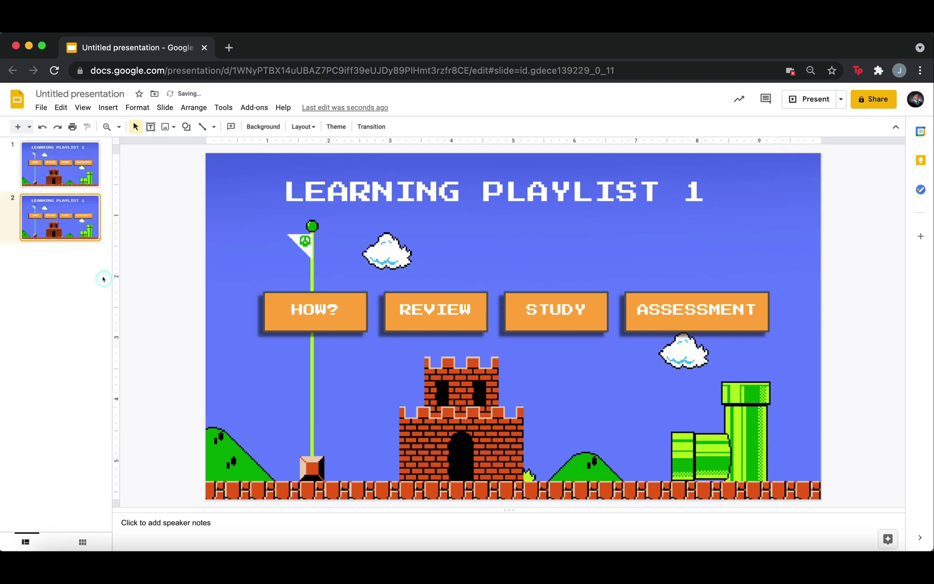
- Move the HOW? button to the slide's upper-left corner and shift the title text box down below it
{"action": "left_click", "coordinate": [319, 296]}
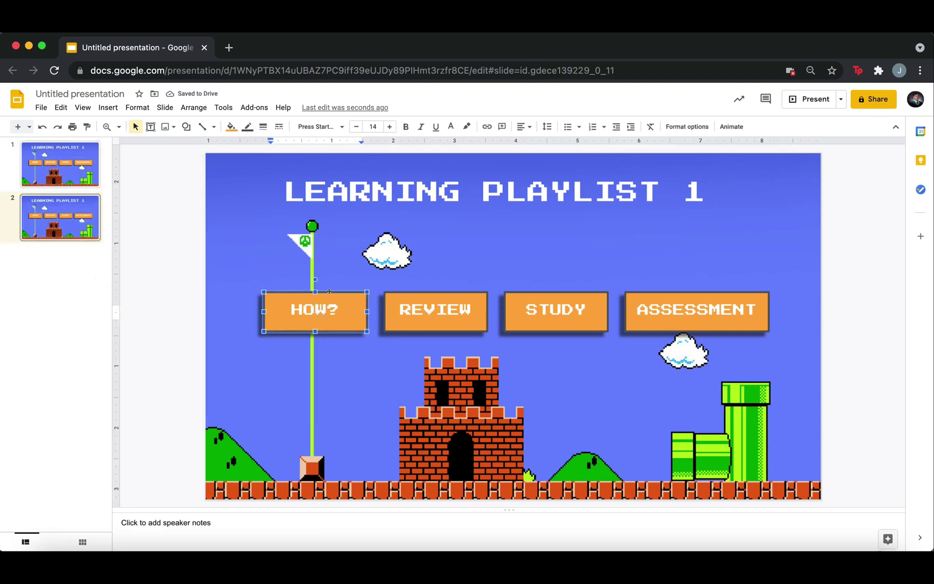
{"action": "left_click_drag", "start_coordinate": [288, 176], "coordinate": [272, 157]}
{"action": "left_click", "coordinate": [460, 217]}
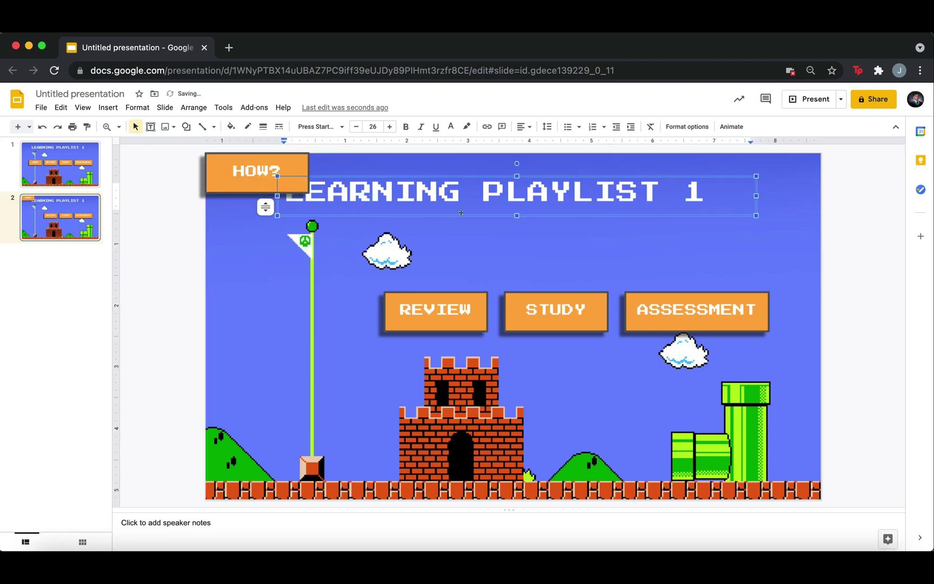
{"action": "left_click_drag", "start_coordinate": [460, 217], "coordinate": [459, 237]}
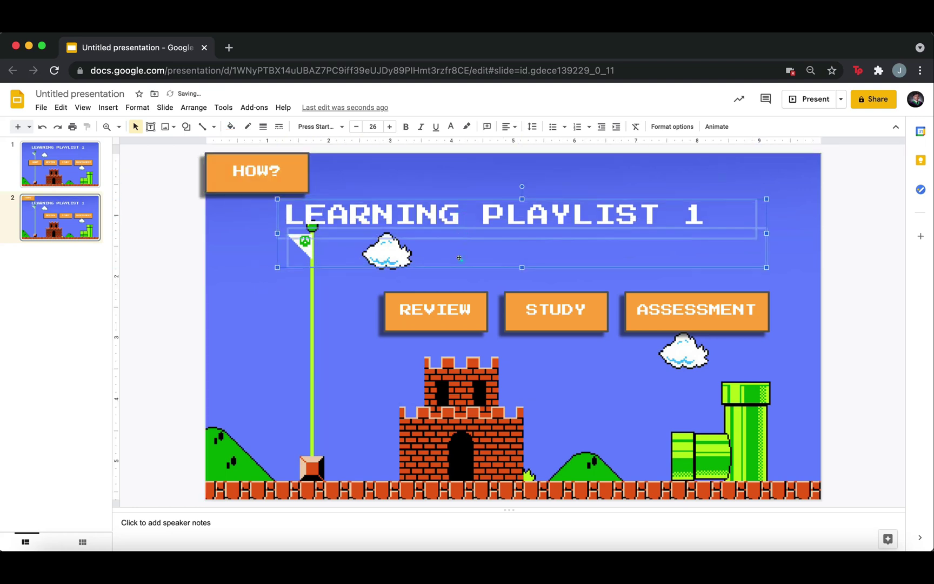
- Replace the title text on the second slide with "General Instruction: Write your own instructions here."
{"action": "triple_click", "coordinate": [348, 211]}
{"action": "type", "text": "General Instruction:"}
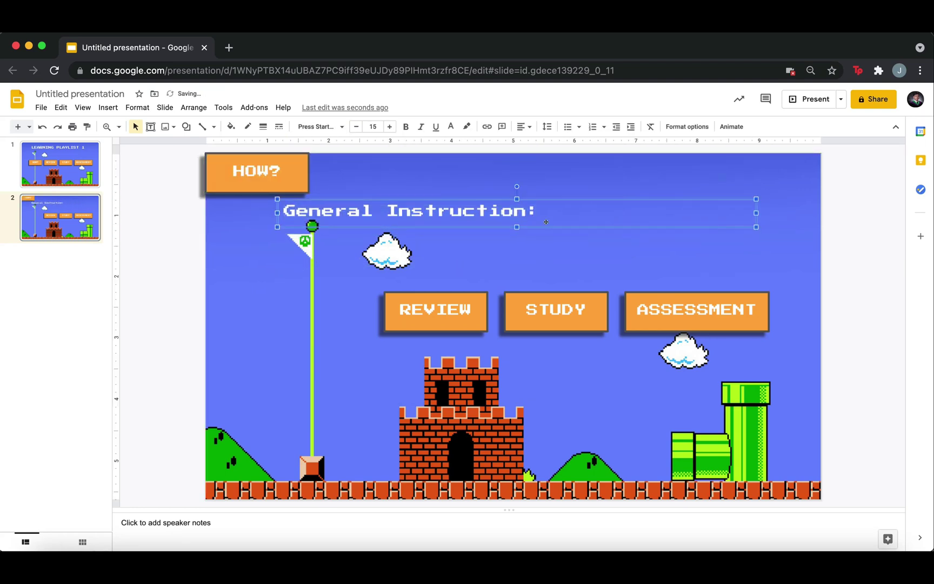
{"action": "type", "text": " Write your own instructions here."}
- Colour the words "General Instruction:" orange and shift the text box slightly left
{"action": "left_click_drag", "start_coordinate": [535, 211], "coordinate": [283, 211]}
{"action": "left_click", "coordinate": [451, 127]}
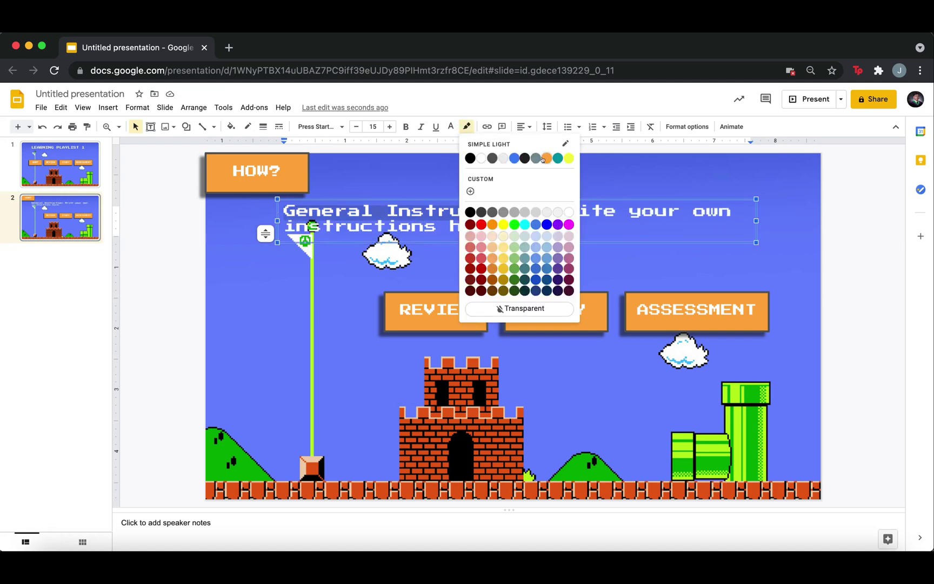
{"action": "left_click", "coordinate": [544, 159]}
{"action": "key", "text": "Escape"}
{"action": "key", "text": "Escape"}
{"action": "left_click_drag", "start_coordinate": [574, 213], "coordinate": [552, 214]}
- Delete the REVIEW and STUDY buttons from the second slide
{"action": "left_click", "coordinate": [533, 307]}
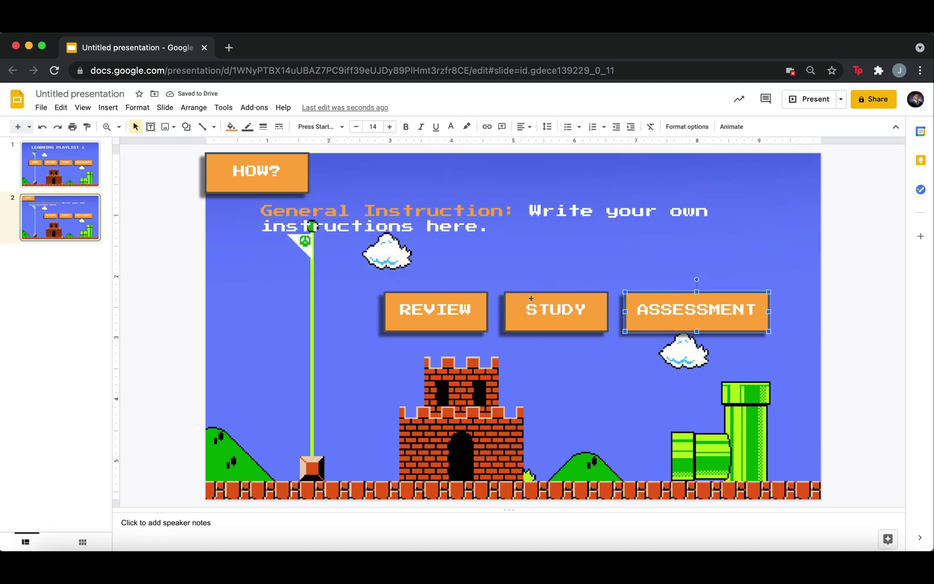
{"action": "left_click", "coordinate": [451, 313]}
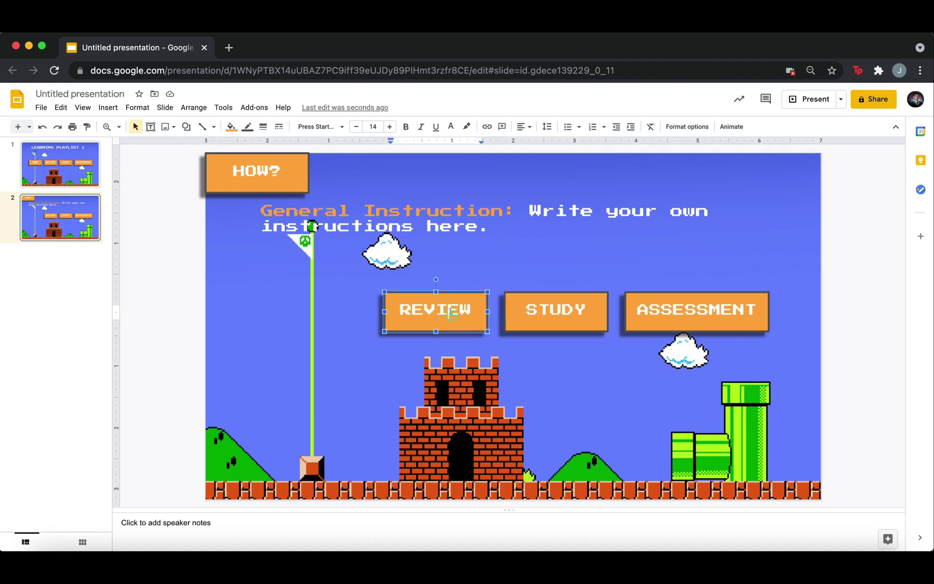
{"action": "left_click", "coordinate": [559, 305], "text": "shift"}
{"action": "key", "text": "Delete"}
- Move the ASSESSMENT button to the slide's lower-right corner and change its label to "MENU"
{"action": "left_click", "coordinate": [691, 303]}
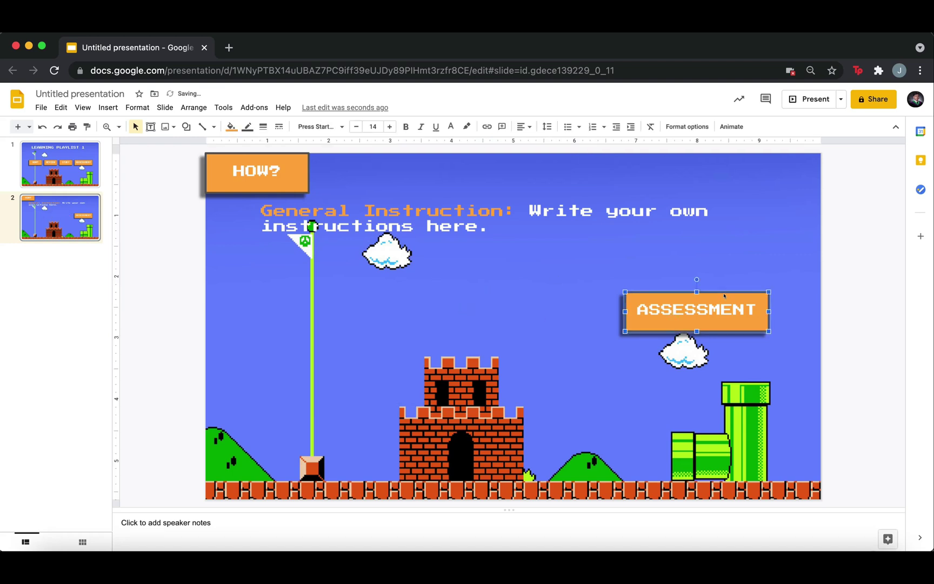
{"action": "left_click_drag", "start_coordinate": [672, 494], "coordinate": [771, 455]}
{"action": "key", "text": "BackSpace"}
{"action": "type", "text": "MENU"}
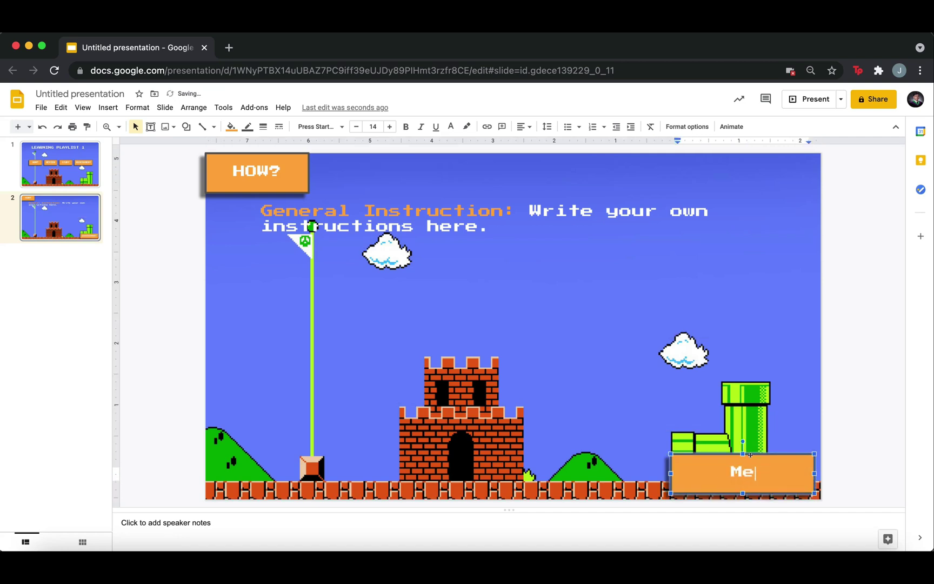
{"action": "left_click", "coordinate": [853, 442]}
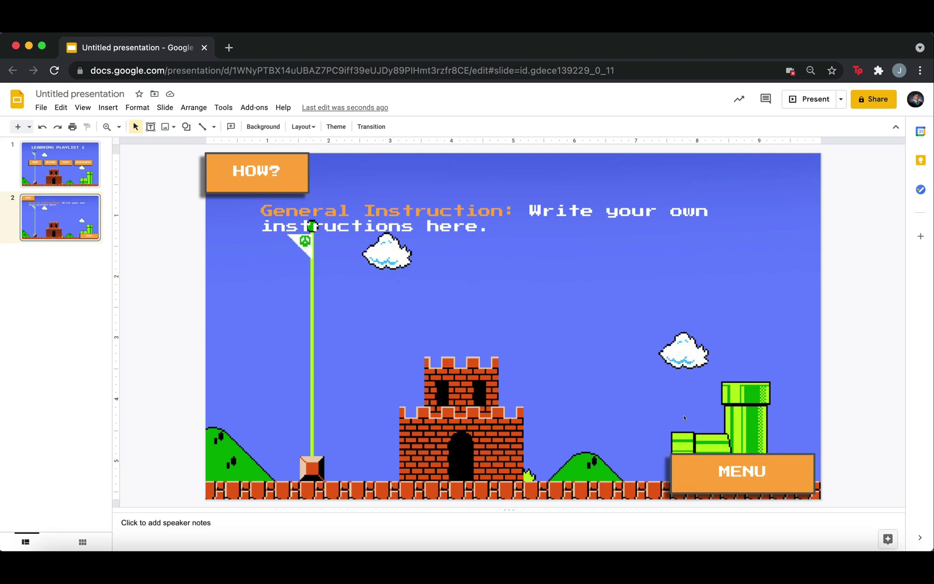
- Duplicate the instruction slide as a third slide and change its HOW? label to "REVIEW"
{"action": "left_click", "coordinate": [69, 219]}
{"action": "right_click", "coordinate": [68, 219]}
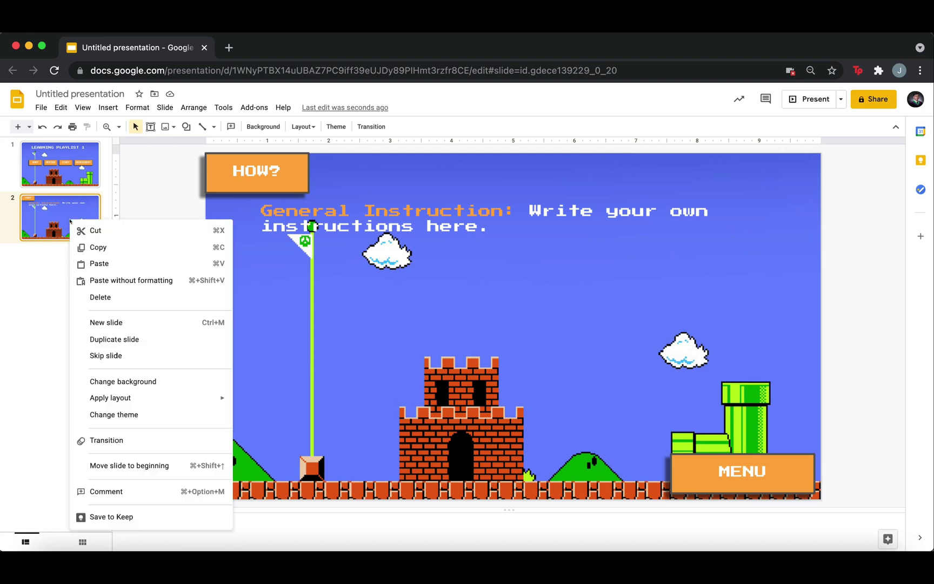
{"action": "left_click", "coordinate": [136, 339]}
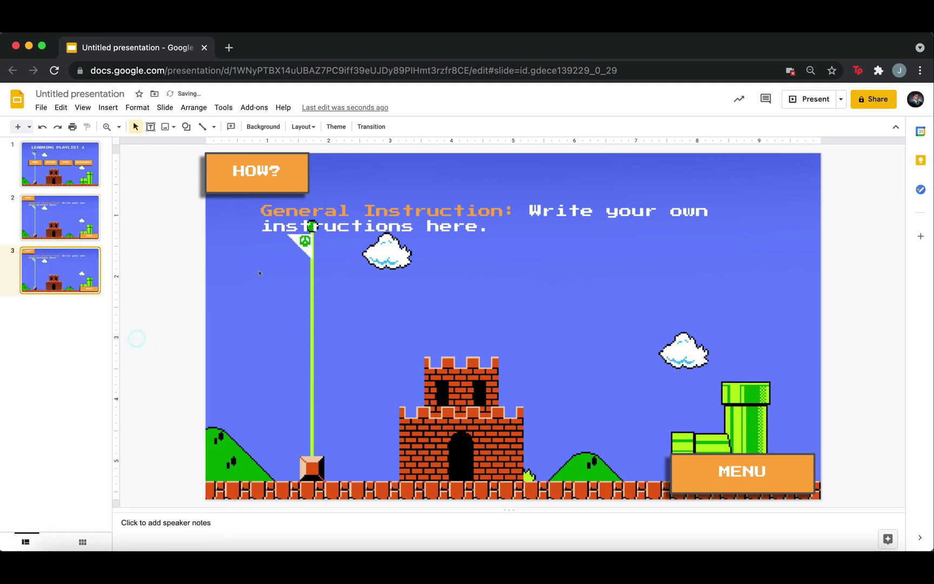
{"action": "double_click", "coordinate": [270, 170]}
{"action": "type", "text": "REVIEW"}
- Stretch the instruction text box on the REVIEW slide across almost the full slide width
{"action": "left_click", "coordinate": [213, 216]}
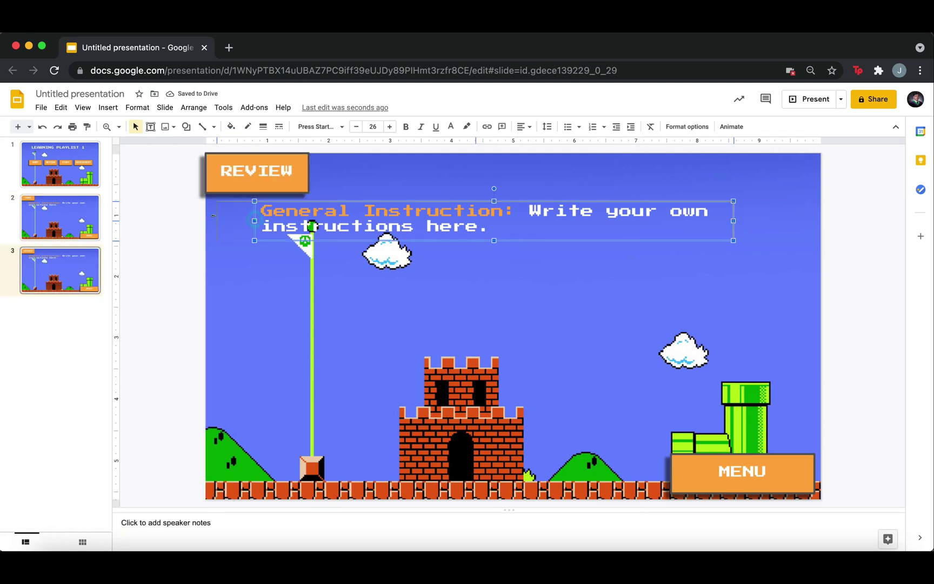
{"action": "left_click_drag", "start_coordinate": [209, 218], "coordinate": [209, 218]}
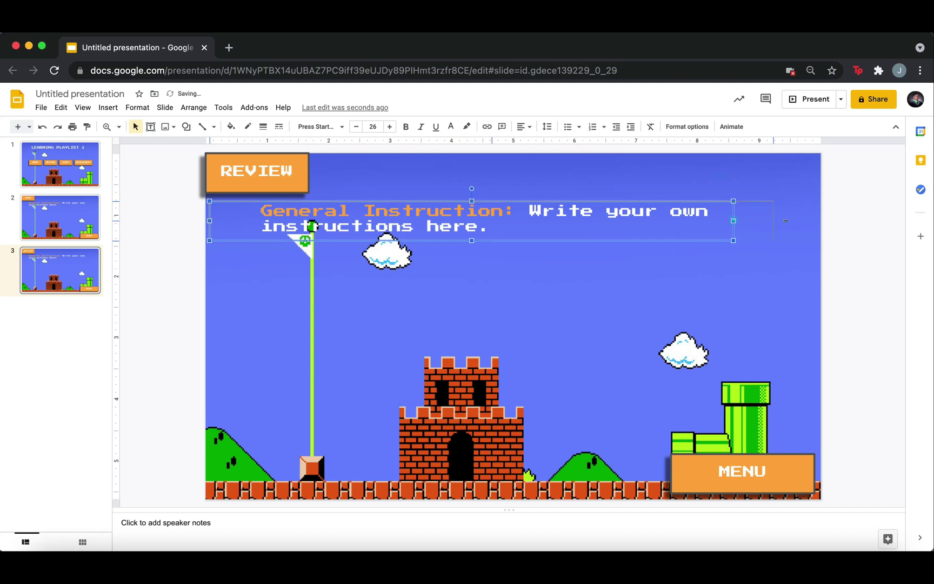
{"action": "left_click", "coordinate": [301, 212]}
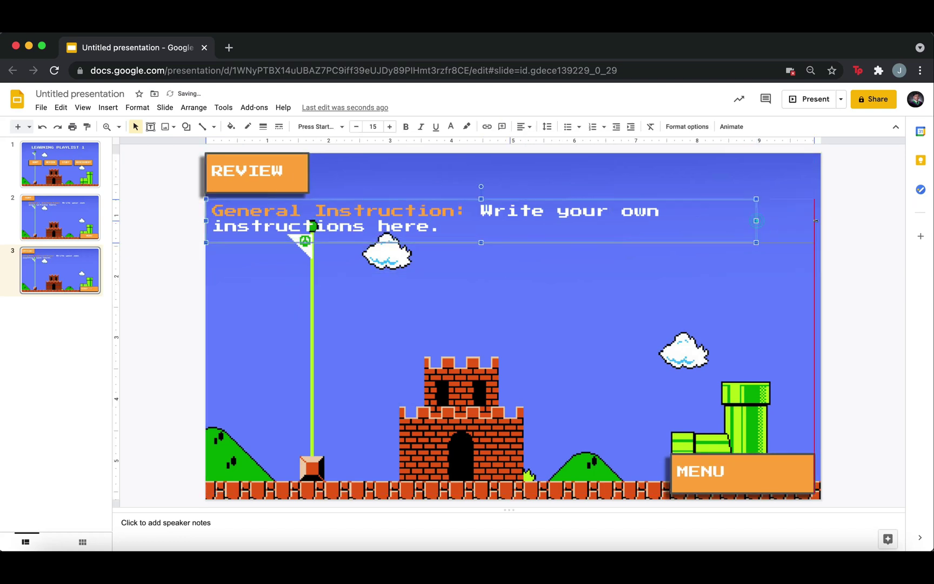
- Replace the placeholder instructions with "Choose any of the following boxes to review the previous lesson.", keeping the orange "General Instruction:" heading
{"action": "left_click_drag", "start_coordinate": [529, 211], "coordinate": [489, 227]}
{"action": "type", "text": "Choose any of the following pathways to a"}
{"action": "key", "text": "BackSpace"}
{"action": "key", "text": "BackSpace"}
{"action": "key", "text": "BackSpace"}
{"action": "key", "text": "BackSpace"}
{"action": "key", "text": "BackSpace"}
{"action": "key", "text": "BackSpace"}
{"action": "key", "text": "BackSpace"}
{"action": "key", "text": "BackSpace"}
{"action": "key", "text": "BackSpace"}
{"action": "key", "text": "BackSpace"}
{"action": "key", "text": "BackSpace"}
{"action": "key", "text": "BackSpace"}
{"action": "key", "text": "BackSpace"}
{"action": "type", "text": "boxes to accomplish the"}
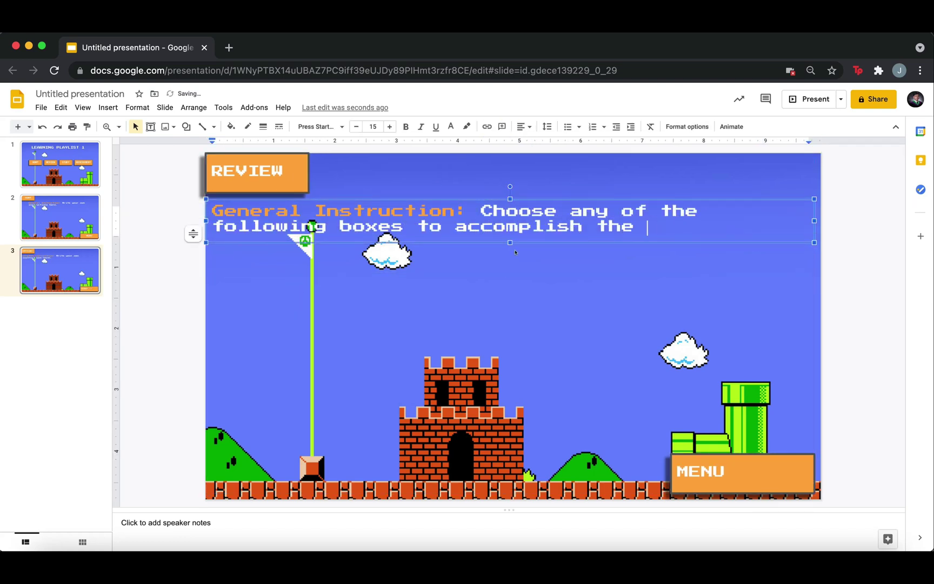
{"action": "key", "text": "BackSpace"}
{"action": "key", "text": "BackSpace"}
{"action": "key", "text": "BackSpace"}
{"action": "key", "text": "BackSpace"}
{"action": "key", "text": "BackSpace"}
{"action": "key", "text": "BackSpace"}
{"action": "key", "text": "BackSpace"}
{"action": "key", "text": "BackSpace"}
{"action": "key", "text": "BackSpace"}
{"action": "key", "text": "BackSpace"}
{"action": "key", "text": "BackSpace"}
{"action": "key", "text": "BackSpace"}
{"action": "key", "text": "BackSpace"}
{"action": "key", "text": "BackSpace"}
{"action": "key", "text": "BackSpace"}
{"action": "key", "text": "BackSpace"}
{"action": "key", "text": "BackSpace"}
{"action": "key", "text": "BackSpace"}
{"action": "key", "text": "BackSpace"}
{"action": "key", "text": "BackSpace"}
{"action": "type", "text": "boxes to review the previous lesson."}
- Duplicate the REVIEW button, place the smaller copy below the instructions, and label it "OPTION 1" with centred text
{"action": "left_click", "coordinate": [287, 162]}
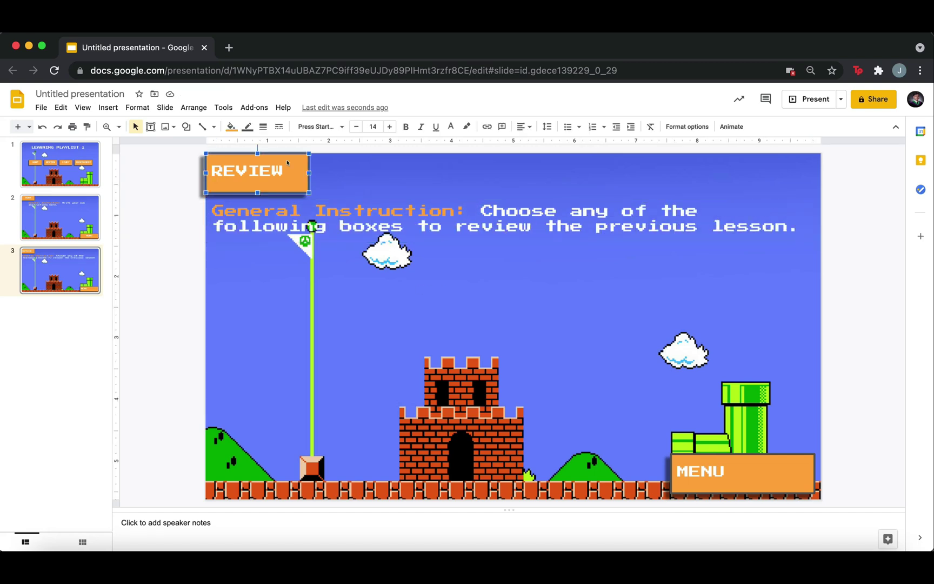
{"action": "left_click_drag", "start_coordinate": [287, 163], "coordinate": [296, 172]}
{"action": "left_click_drag", "start_coordinate": [316, 336], "coordinate": [320, 273]}
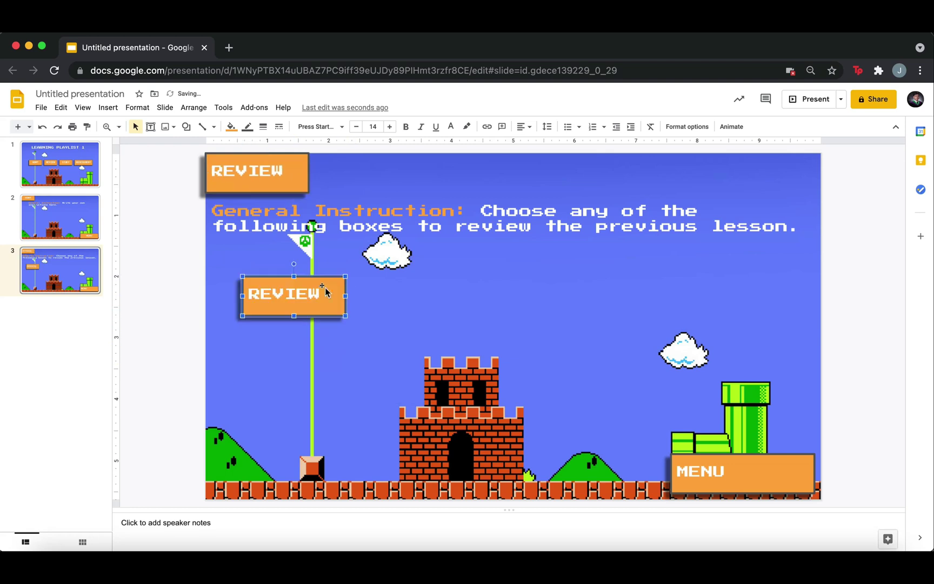
{"action": "double_click", "coordinate": [327, 294]}
{"action": "type", "text": "OPTION 1"}
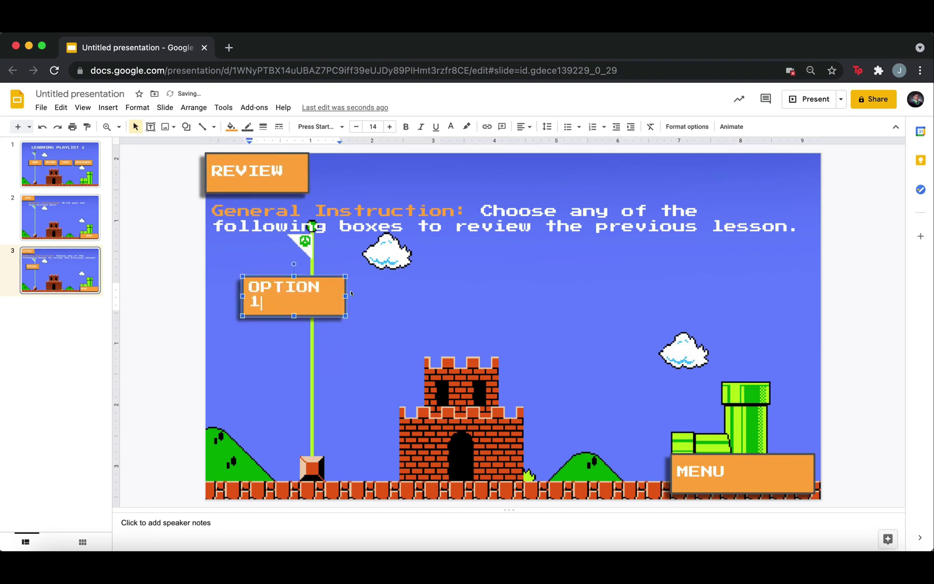
{"action": "left_click", "coordinate": [218, 300]}
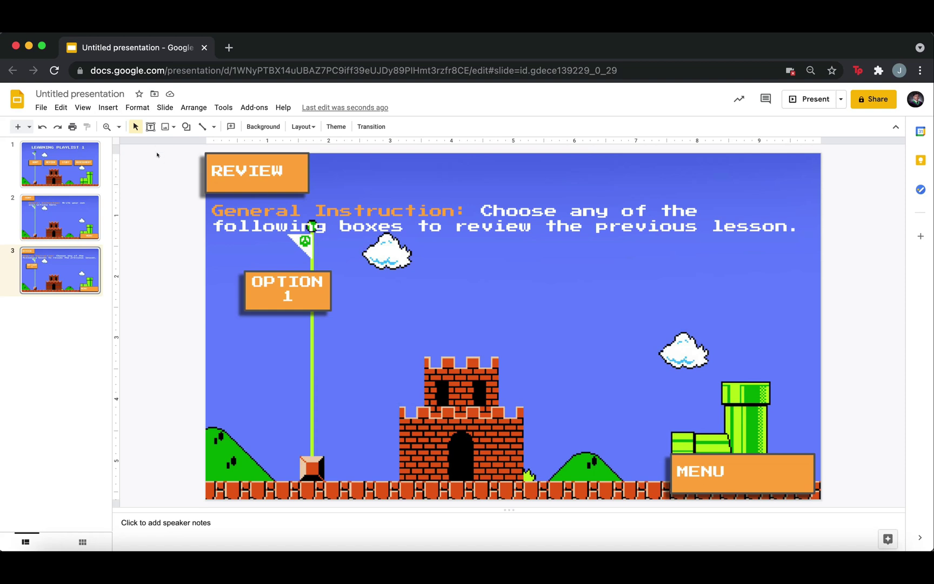
- Insert the orange brick image from a web image search for "super mario bricks png" and place two copies in a row beside OPTION 1
{"action": "left_click", "coordinate": [108, 107]}
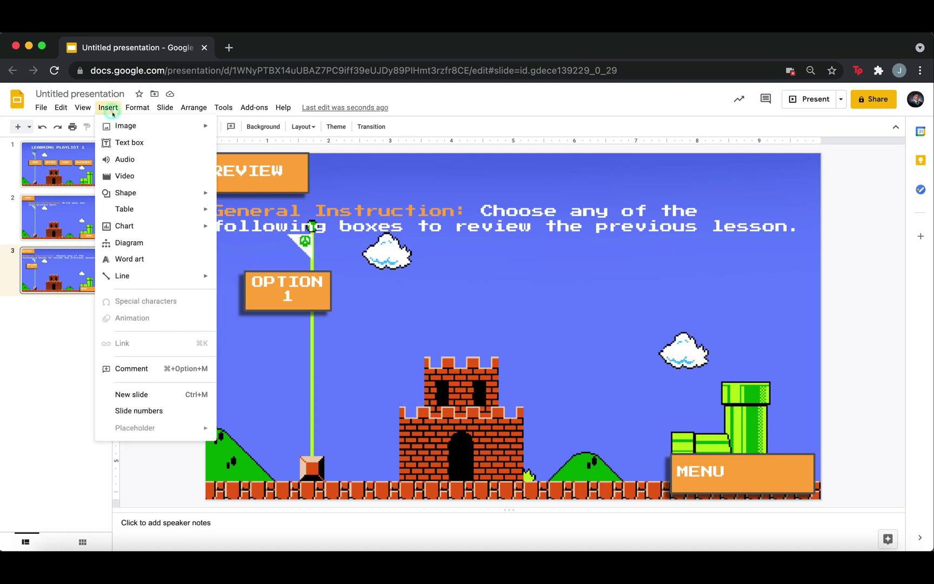
{"action": "mouse_move", "coordinate": [119, 129]}
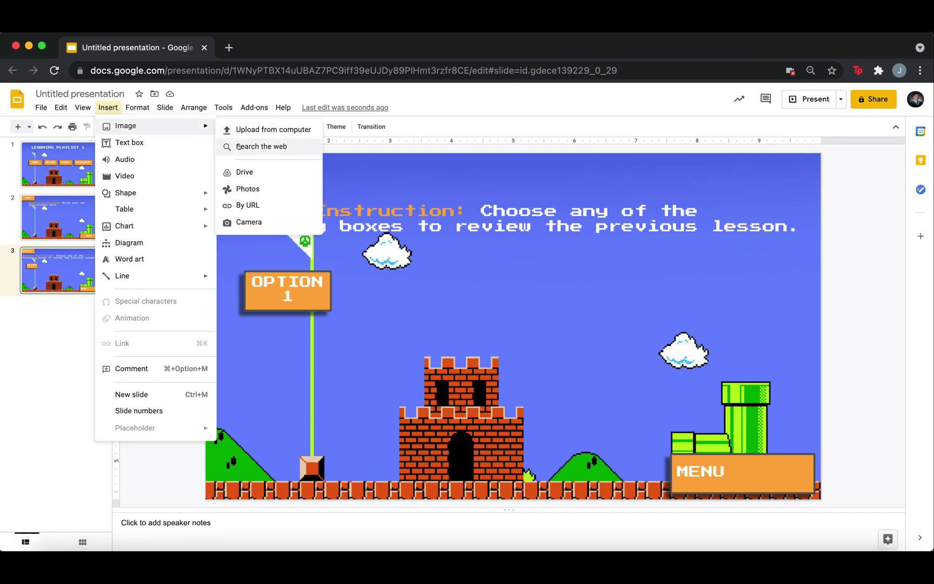
{"action": "left_click", "coordinate": [262, 146]}
{"action": "type", "text": "super mario bricks png"}
{"action": "key", "text": "Return"}
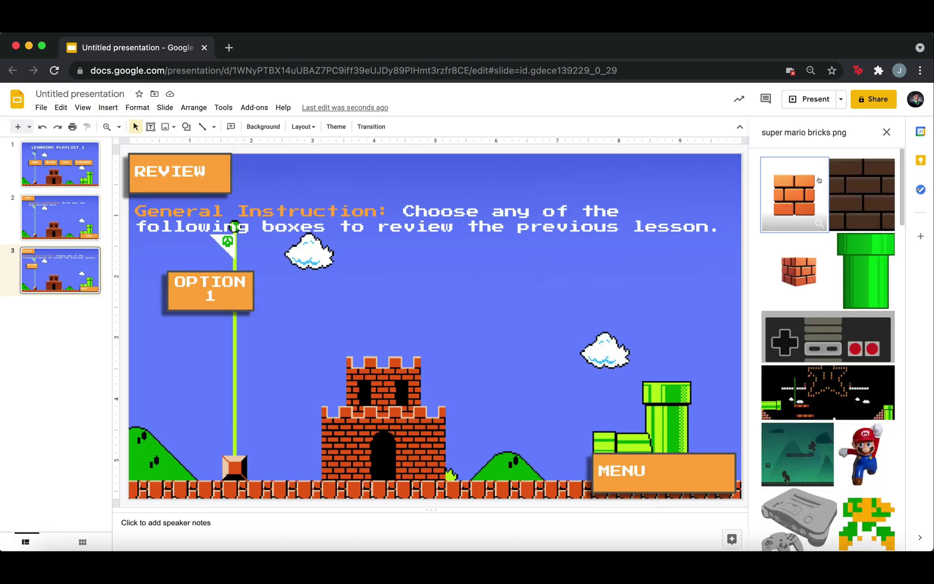
{"action": "left_click", "coordinate": [793, 194]}
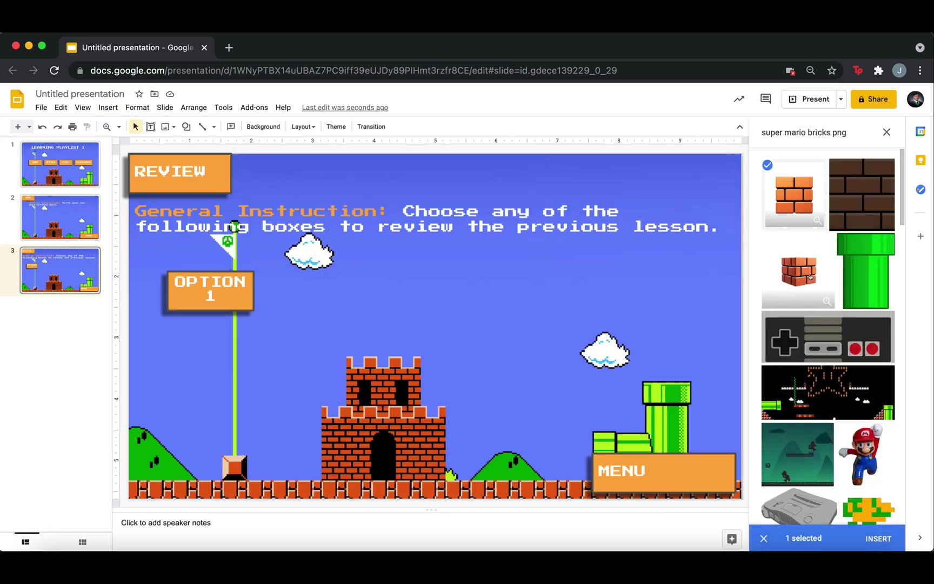
{"action": "left_click", "coordinate": [876, 536]}
{"action": "left_click_drag", "start_coordinate": [371, 281], "coordinate": [518, 297]}
{"action": "left_click", "coordinate": [847, 317]}
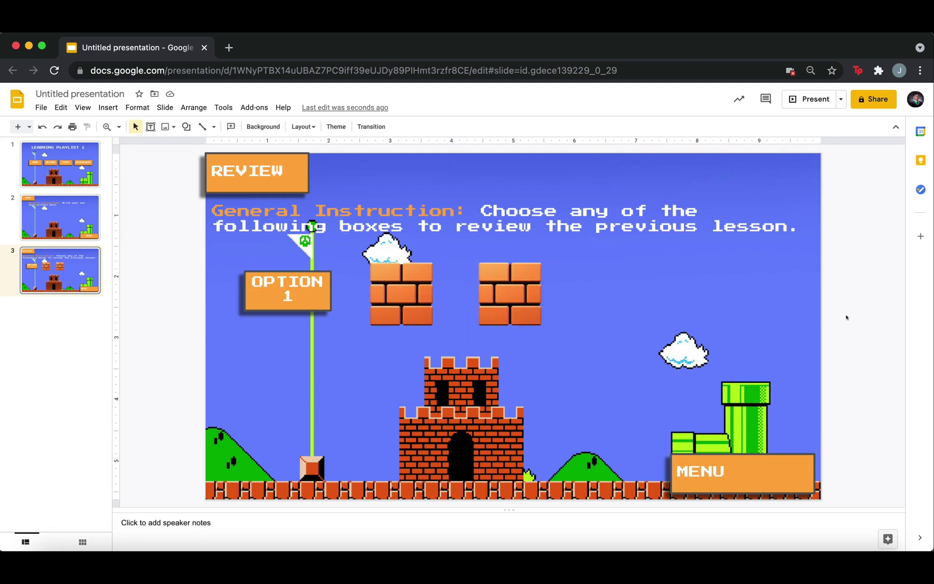
- Switch to the Human Body Organ Systems web page and copy its address
{"action": "left_click", "coordinate": [306, 53]}
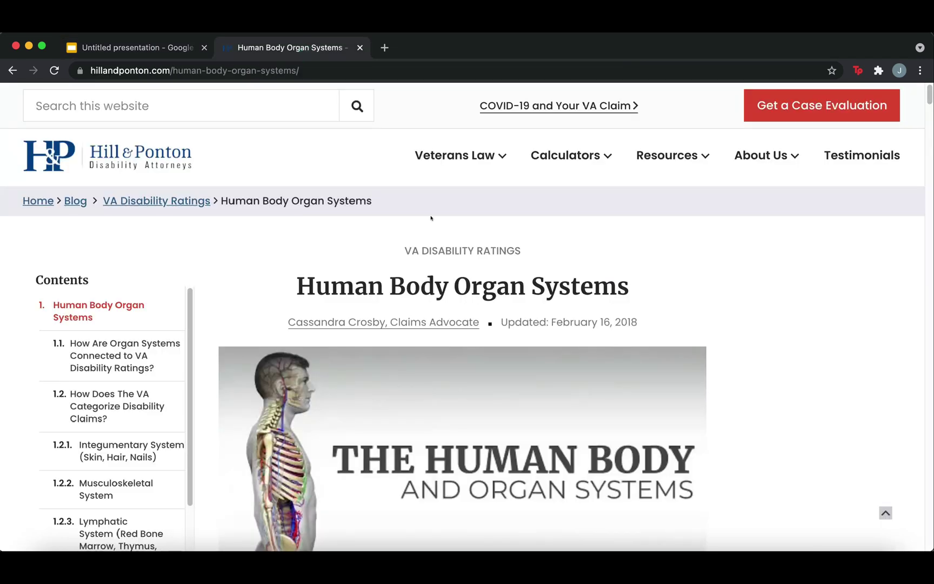
{"action": "left_click", "coordinate": [340, 72]}
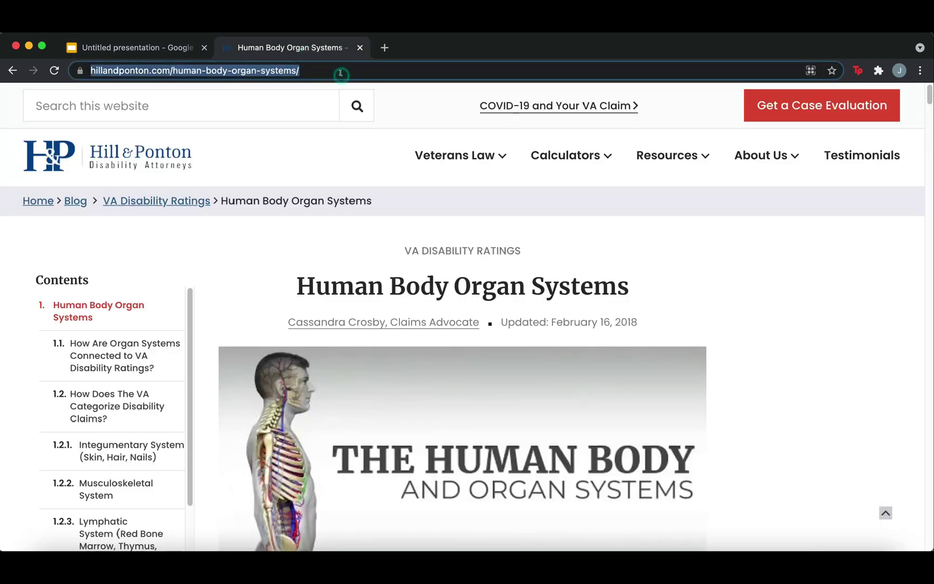
{"action": "right_click", "coordinate": [284, 71]}
{"action": "left_click", "coordinate": [311, 154]}
- Return to the presentation and link the OPTION 1 button to the copied Human Body Organ Systems page address
{"action": "left_click", "coordinate": [129, 47]}
{"action": "left_click", "coordinate": [322, 298]}
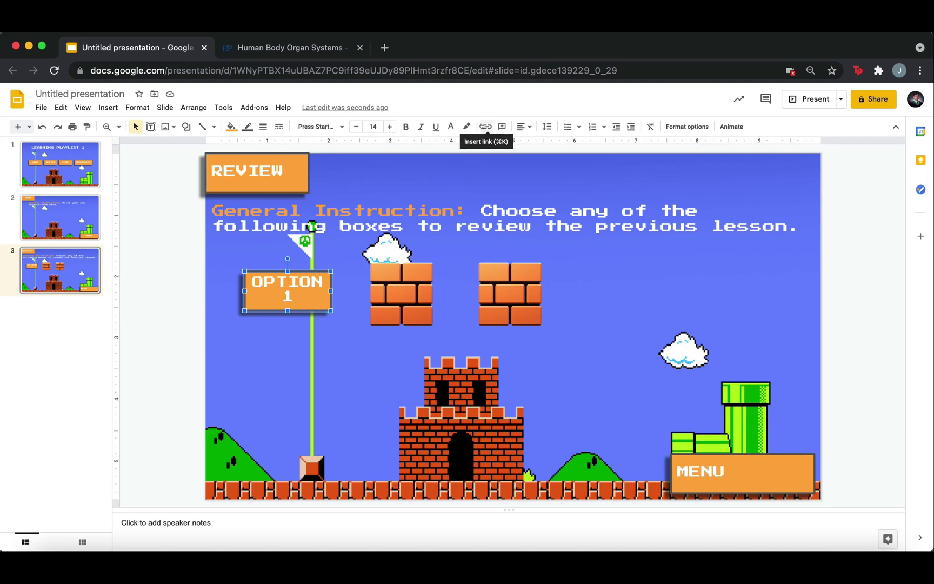
{"action": "left_click", "coordinate": [484, 126]}
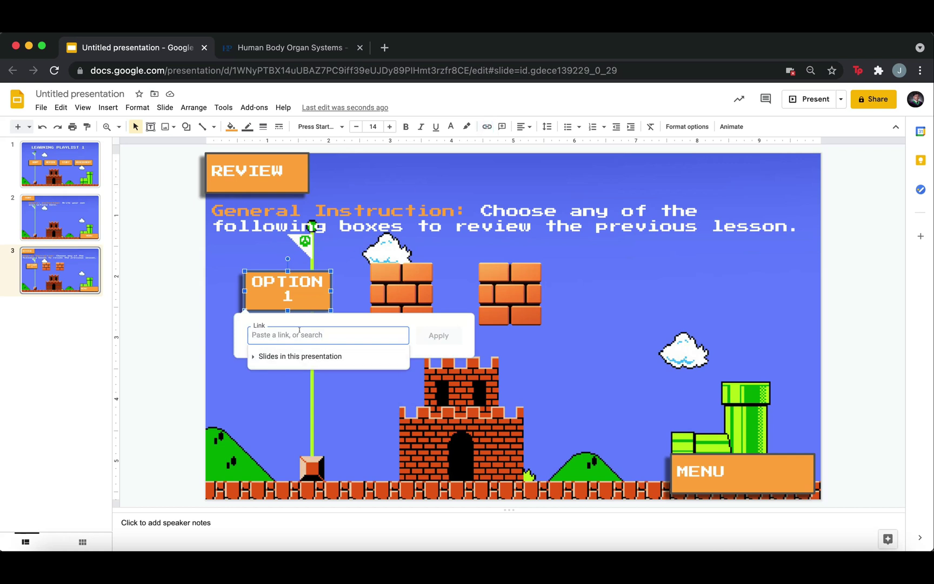
{"action": "key", "text": "super+v"}
{"action": "left_click", "coordinate": [439, 336]}
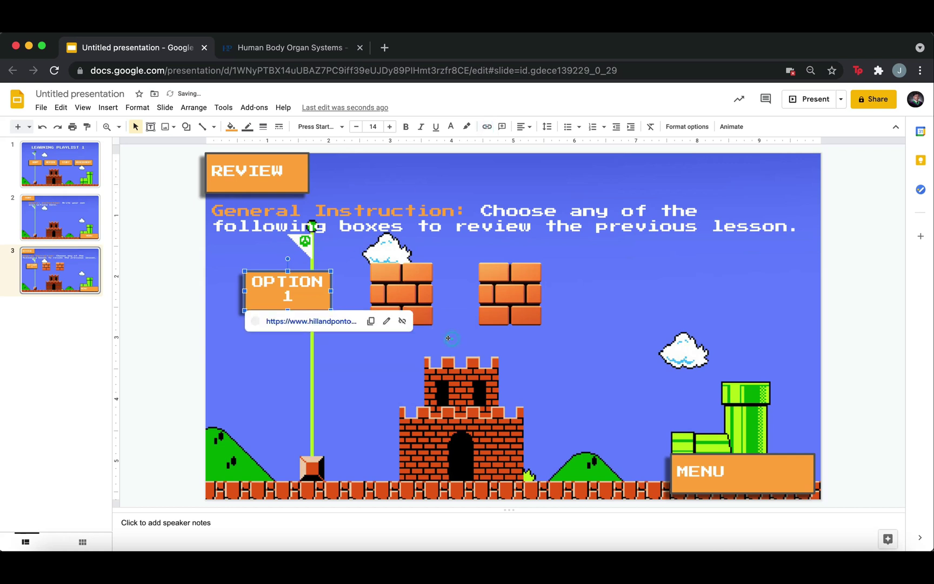
{"action": "left_click", "coordinate": [388, 312]}
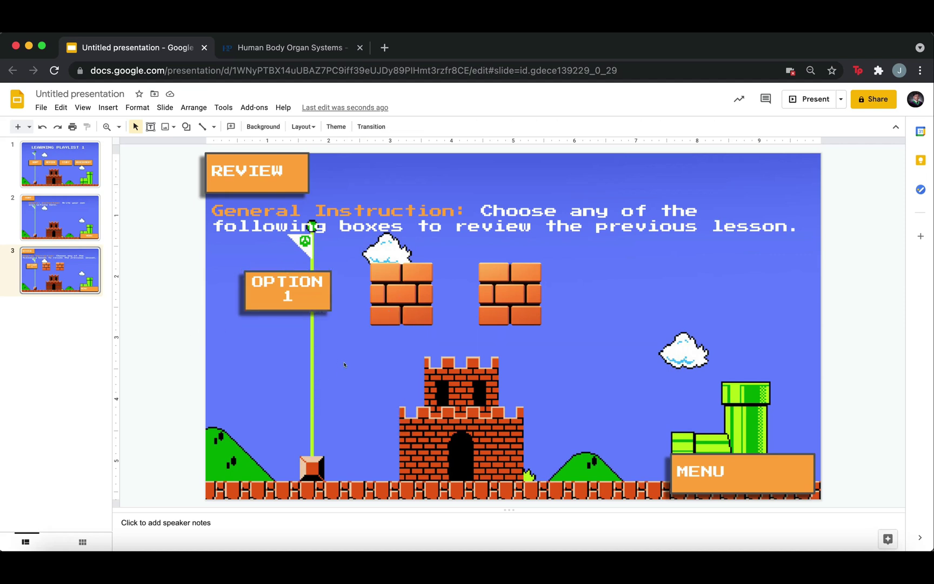
{"action": "left_click", "coordinate": [384, 308]}
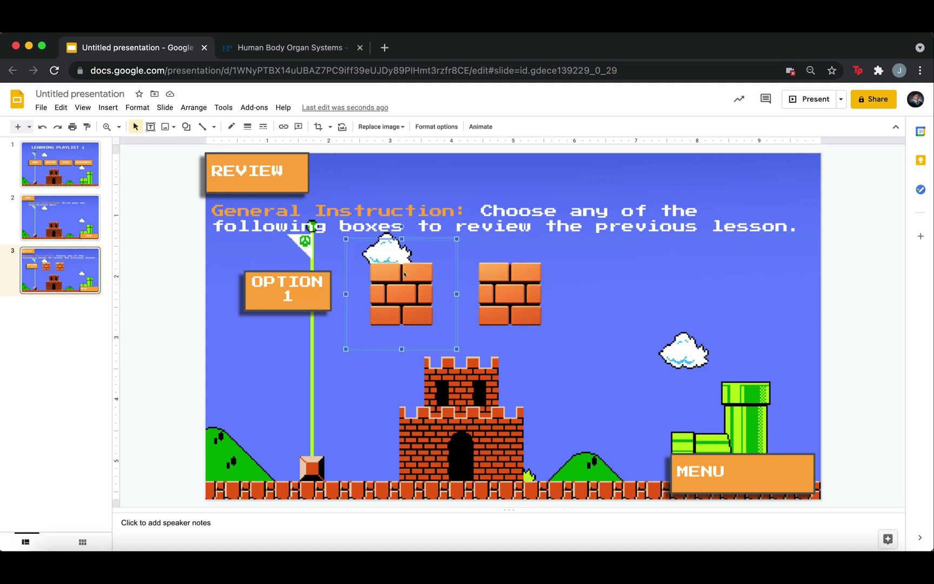
{"action": "left_click", "coordinate": [281, 126]}
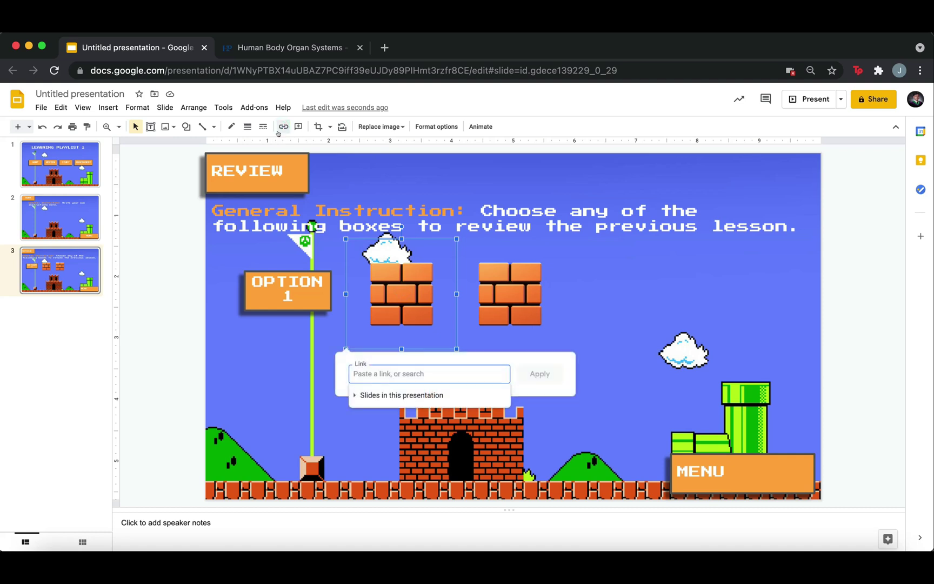
{"action": "left_click", "coordinate": [481, 431]}
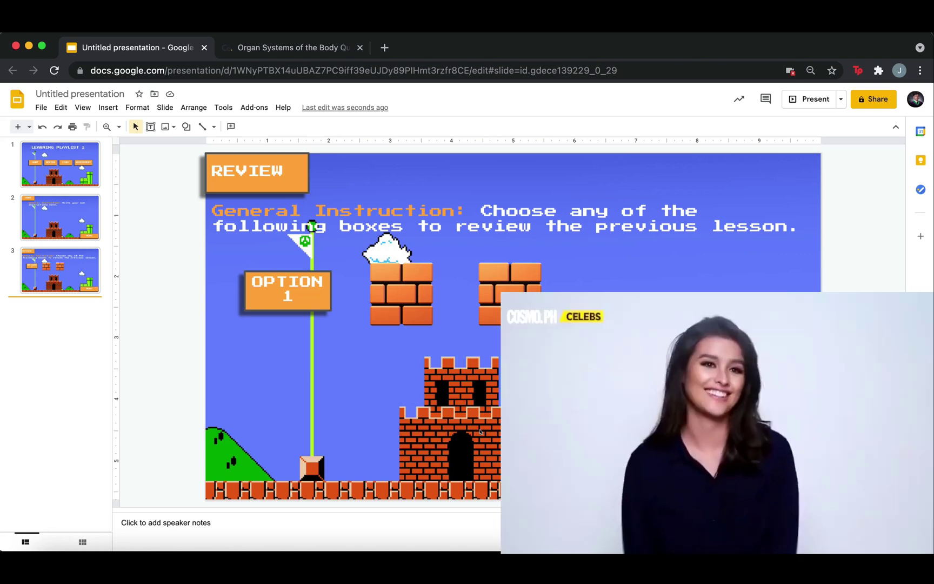
- Duplicate the REVIEW slide to start another section slide
{"action": "left_click", "coordinate": [60, 164]}
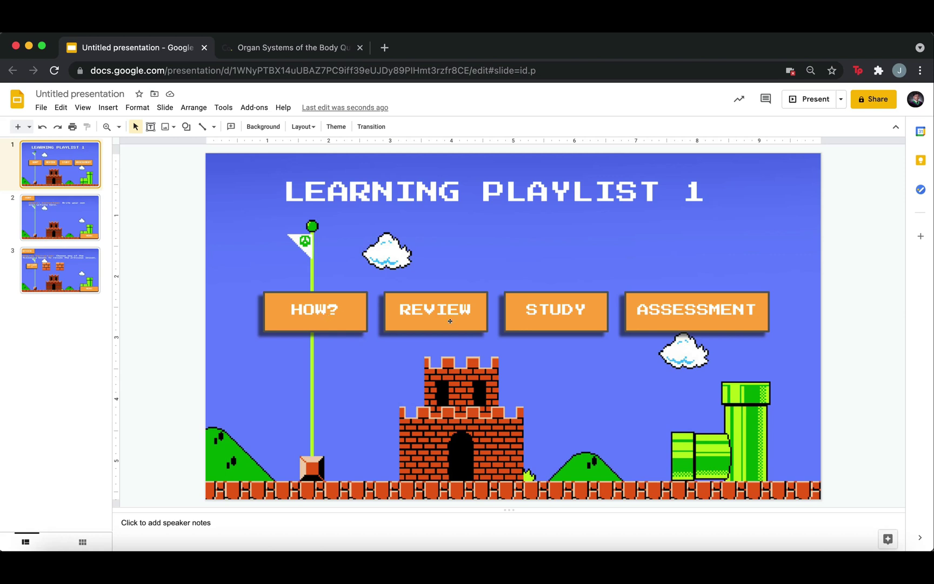
{"action": "left_click", "coordinate": [59, 270]}
{"action": "right_click", "coordinate": [43, 317]}
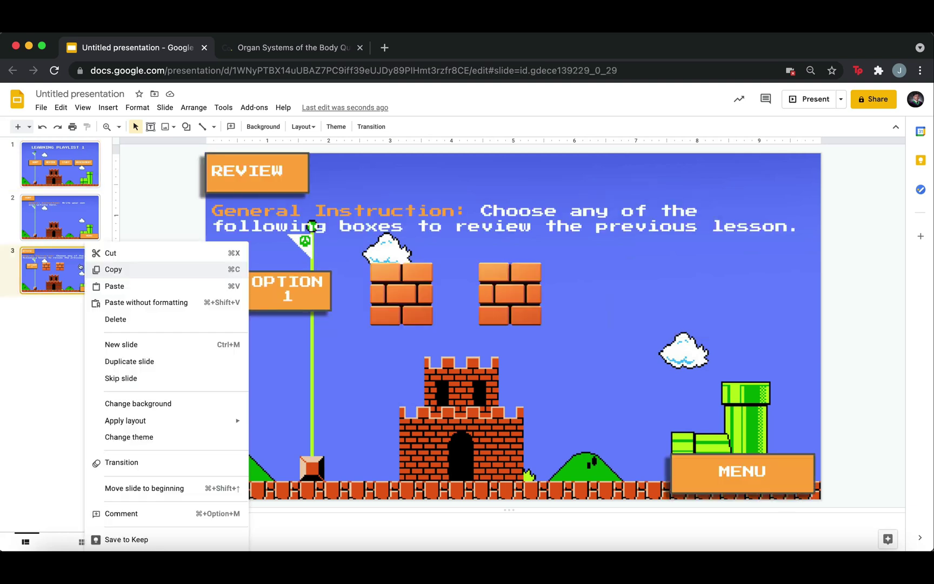
{"action": "left_click", "coordinate": [43, 317]}
{"action": "right_click", "coordinate": [60, 270]}
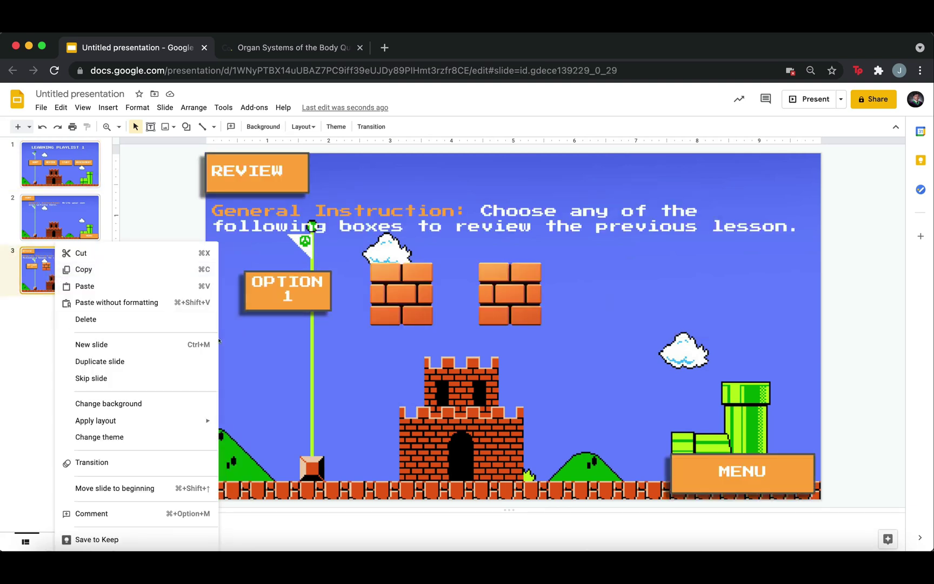
{"action": "left_click", "coordinate": [184, 362]}
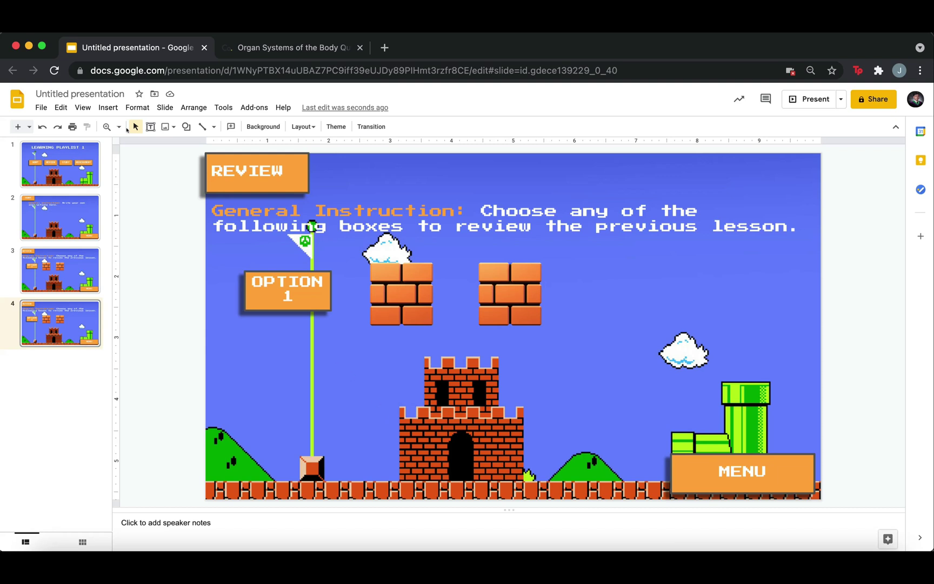
- Insert super mario 3.png from the Desktop folder and enlarge it to cover the whole duplicated slide
{"action": "left_click", "coordinate": [108, 108]}
{"action": "mouse_move", "coordinate": [121, 128]}
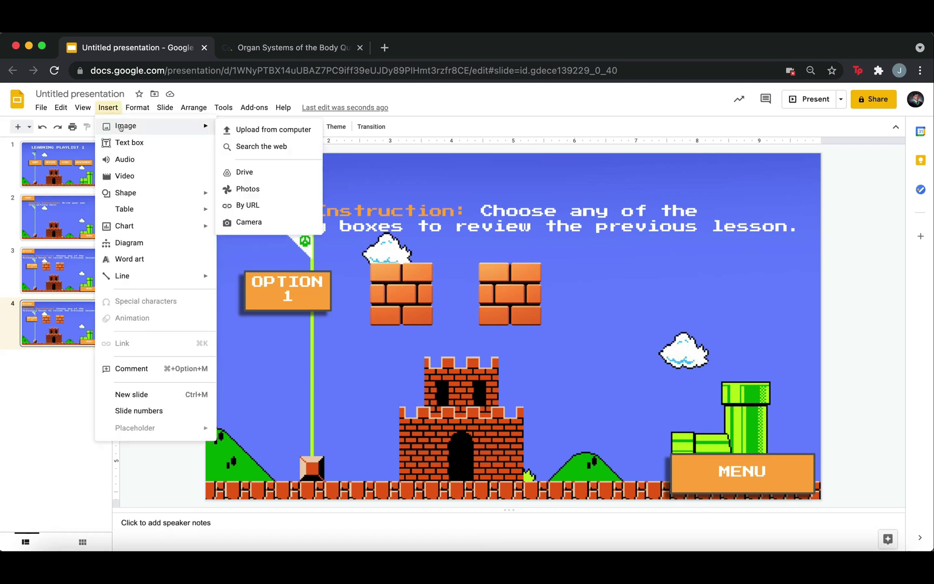
{"action": "left_click", "coordinate": [256, 130]}
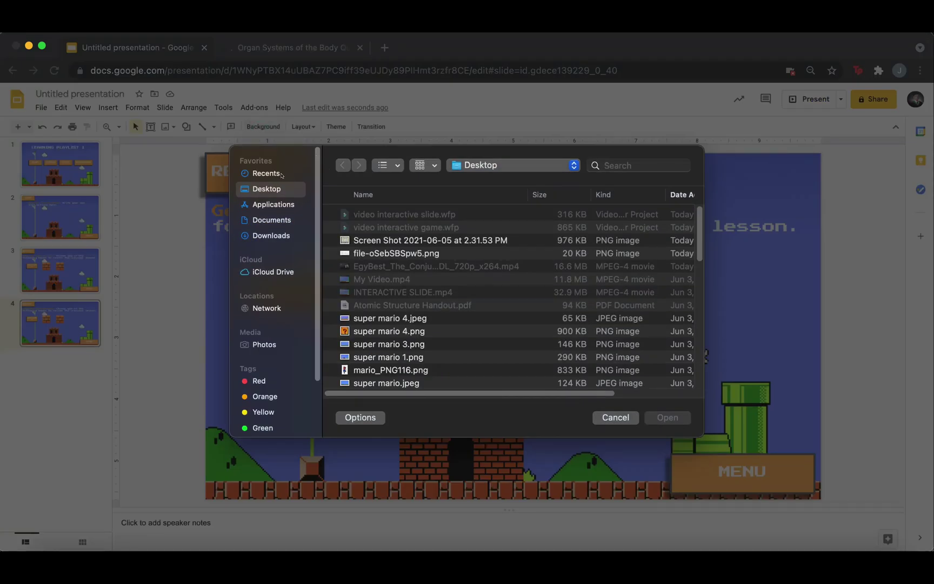
{"action": "double_click", "coordinate": [394, 344]}
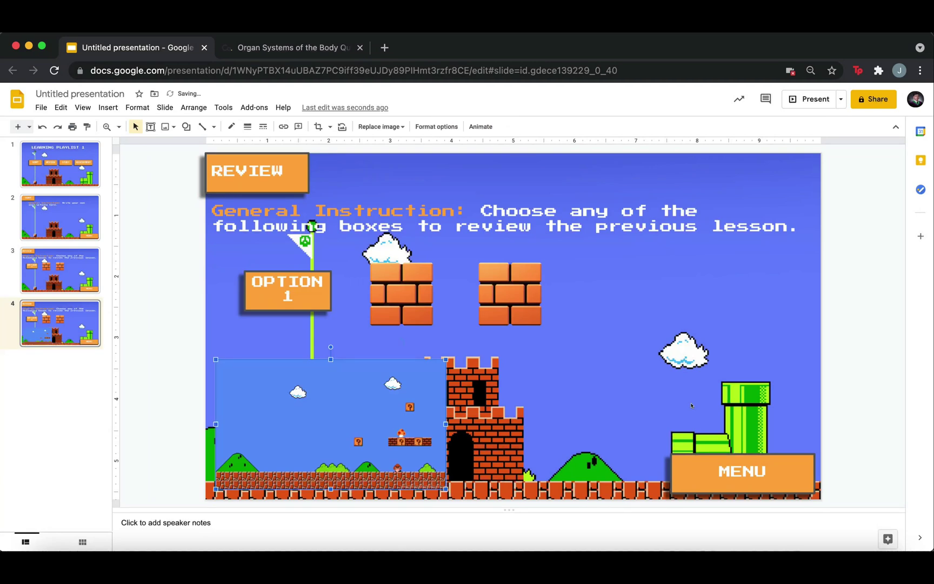
{"action": "left_click_drag", "start_coordinate": [420, 379], "coordinate": [821, 153]}
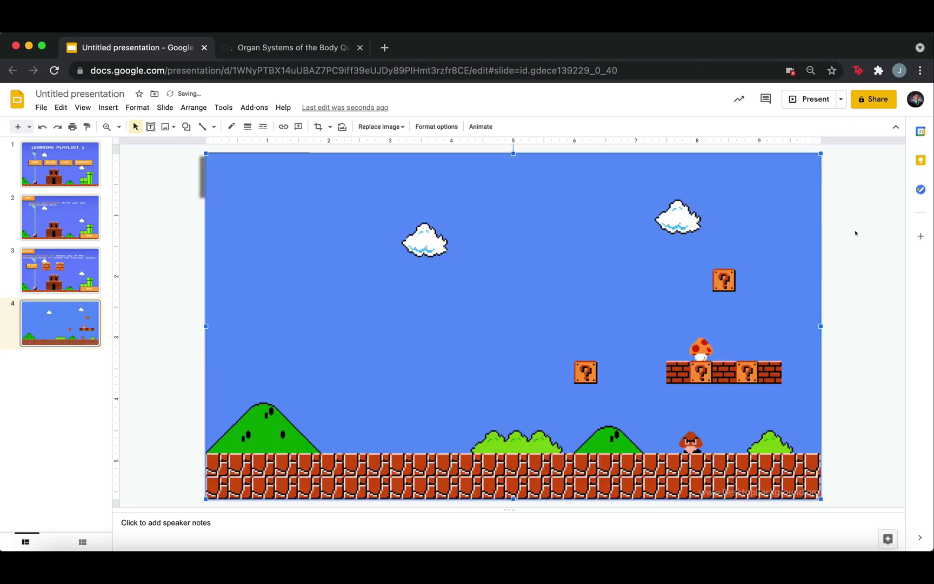
- Send the full-slide Mario background image to the back, behind the buttons and text
{"action": "right_click", "coordinate": [478, 215]}
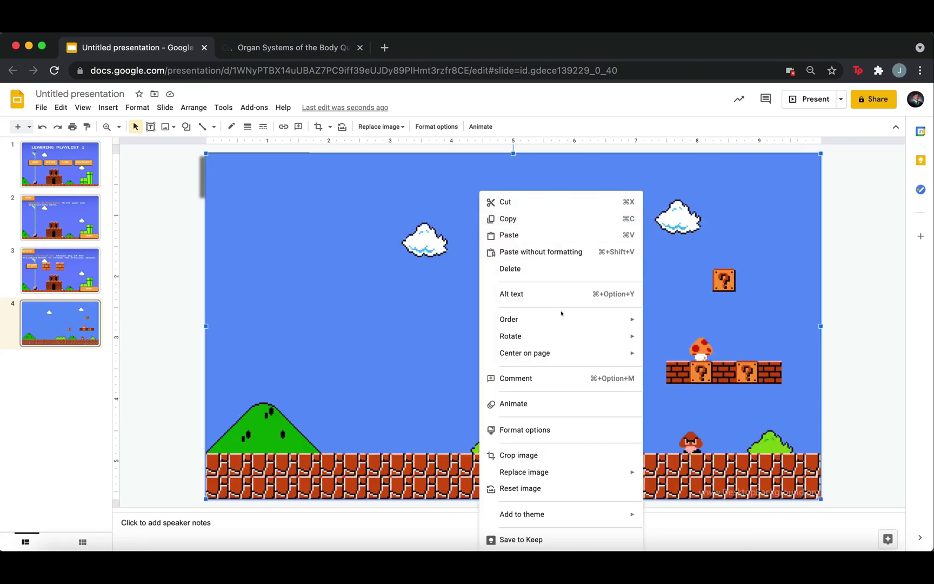
{"action": "mouse_move", "coordinate": [544, 321]}
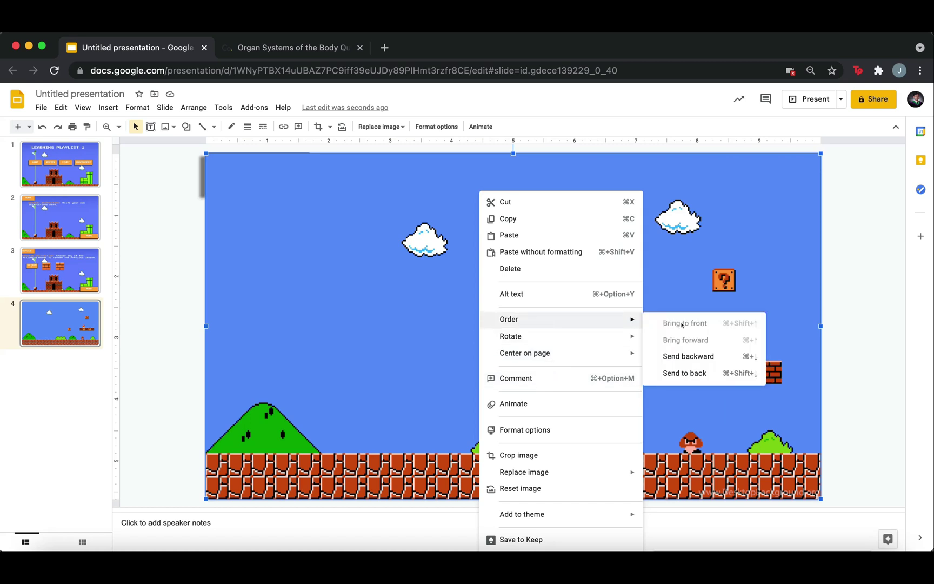
{"action": "left_click", "coordinate": [686, 374]}
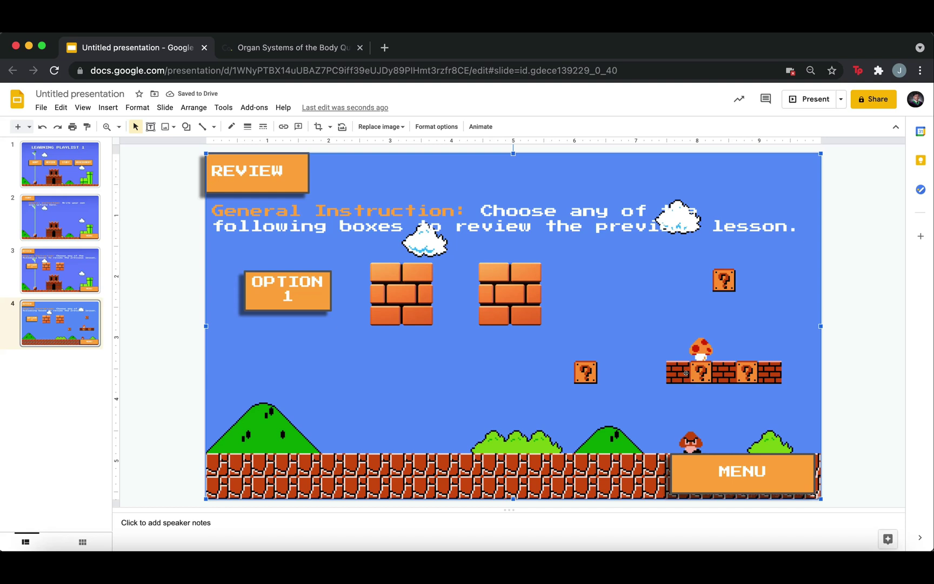
- Change the REVIEW heading button on slide 4 to "STUDY"
{"action": "left_click", "coordinate": [282, 167]}
{"action": "key", "text": "BackSpace"}
{"action": "key", "text": "BackSpace"}
{"action": "key", "text": "BackSpace"}
{"action": "key", "text": "BackSpace"}
{"action": "key", "text": "BackSpace"}
{"action": "key", "text": "BackSpace"}
{"action": "type", "text": "STUDY"}
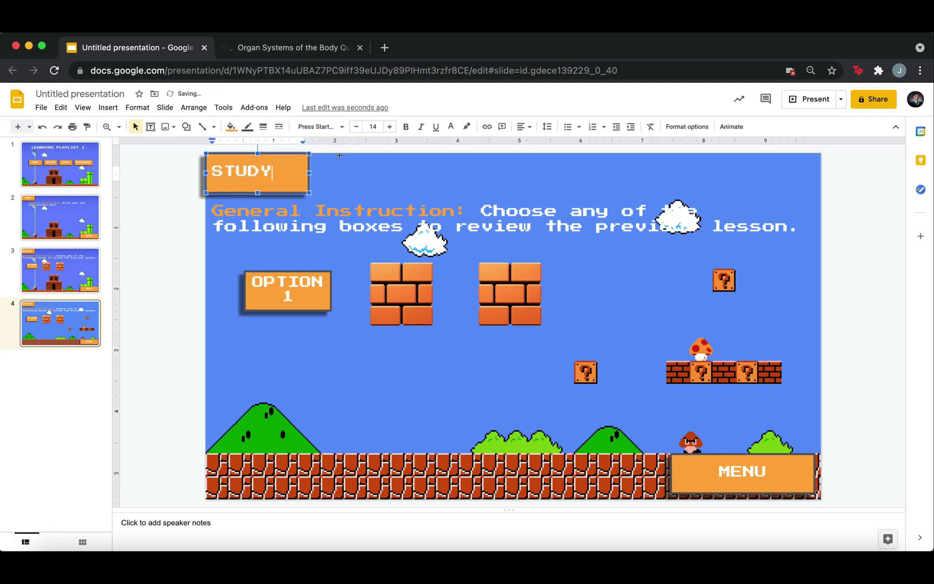
- Move the General Instruction text box up beside the STUDY heading and fit it into the remaining slide width
{"action": "left_click", "coordinate": [336, 201]}
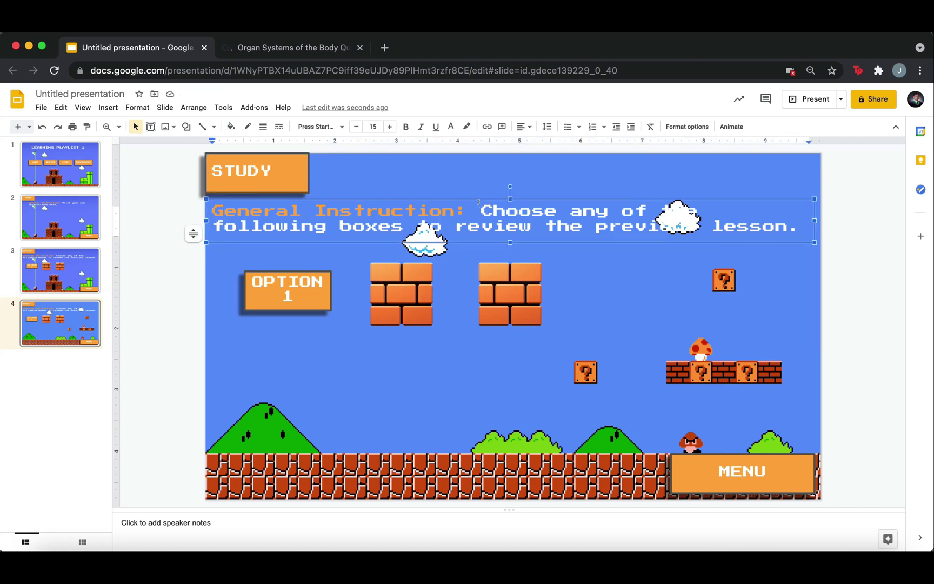
{"action": "left_click_drag", "start_coordinate": [483, 200], "coordinate": [573, 155]}
{"action": "left_click", "coordinate": [744, 268]}
- Delete the OPTION 1 button and shift the two brick images toward the slide's left side in its place
{"action": "left_click", "coordinate": [275, 291]}
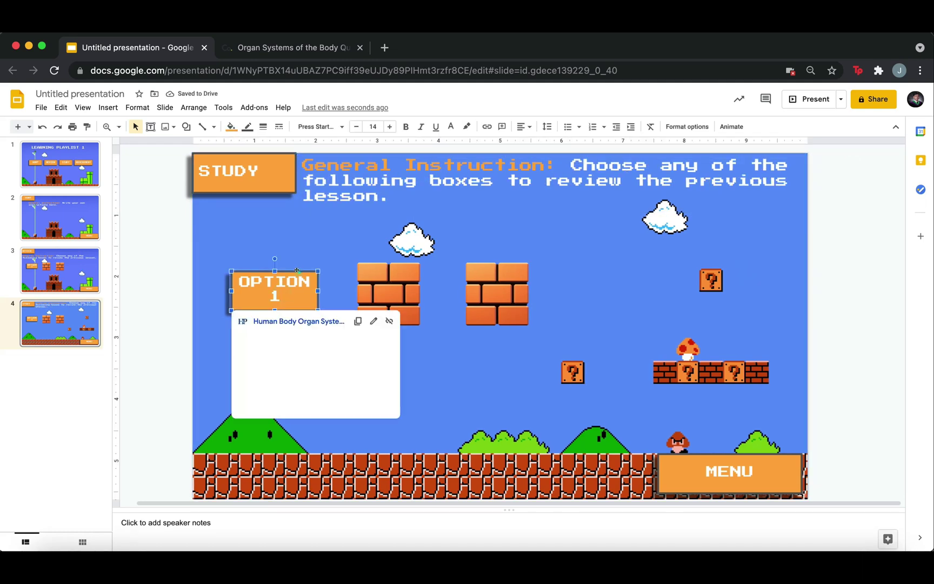
{"action": "key", "text": "Delete"}
{"action": "left_click", "coordinate": [389, 294]}
{"action": "left_click_drag", "start_coordinate": [388, 293], "coordinate": [264, 294]}
{"action": "left_click", "coordinate": [508, 292]}
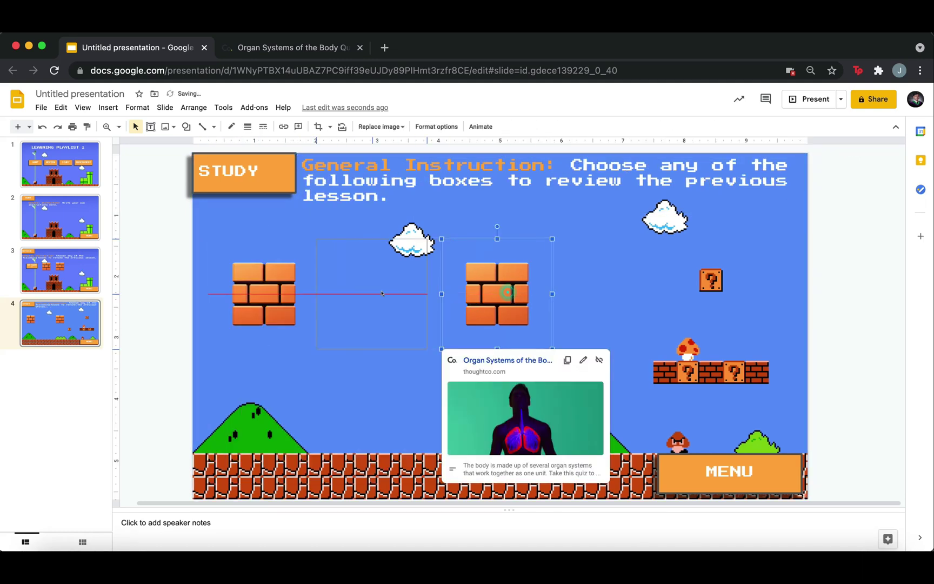
{"action": "left_click_drag", "start_coordinate": [507, 293], "coordinate": [385, 287]}
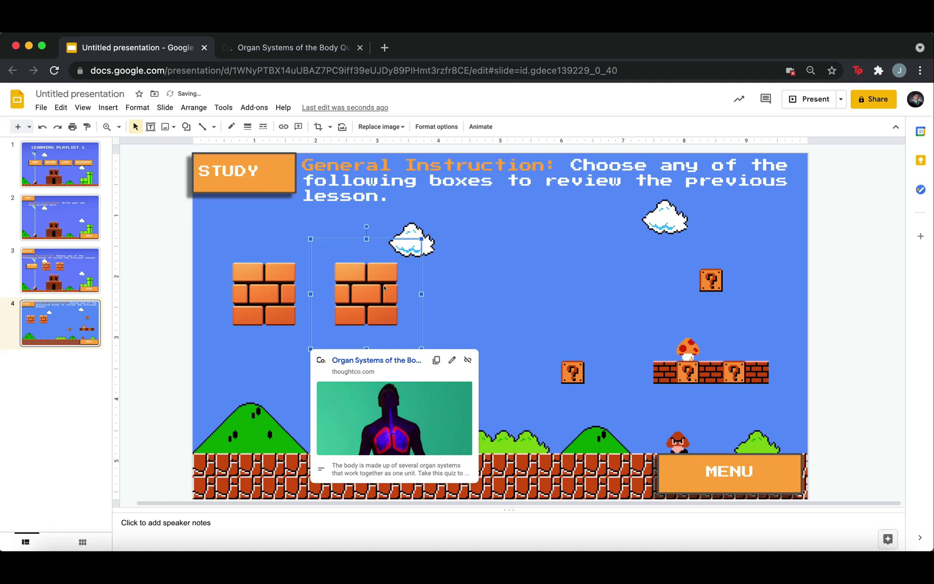
- Duplicate the second brick twice and arrange the copies to form a row of four bricks
{"action": "key", "text": "super+d"}
{"action": "left_click_drag", "start_coordinate": [385, 287], "coordinate": [593, 289]}
{"action": "key", "text": "super+d"}
{"action": "left_click", "coordinate": [270, 309]}
- Copy the instruction text box below the bricks and create the labels "Video", "Online Article", "Handout" and "Offline Material", one under each brick
{"action": "left_click", "coordinate": [385, 201]}
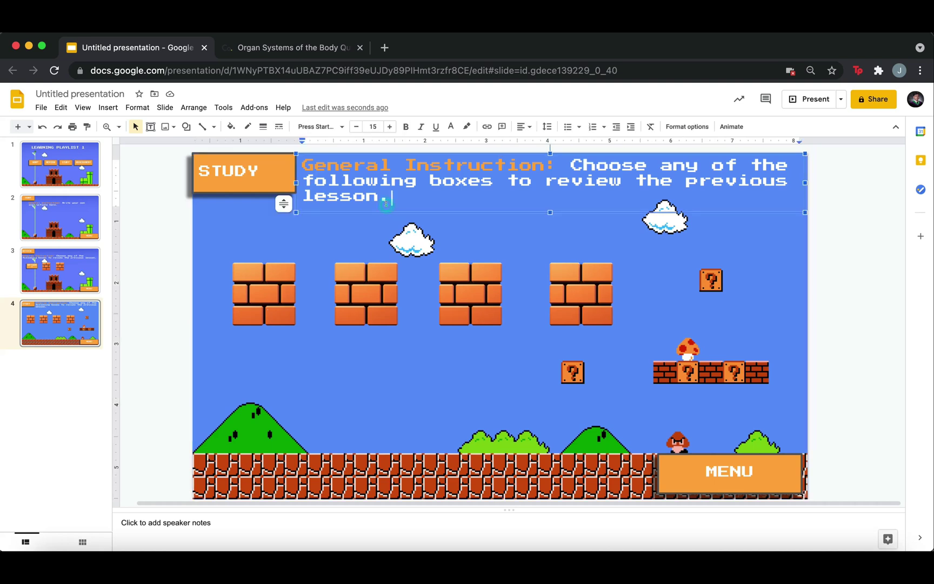
{"action": "left_click_drag", "start_coordinate": [387, 209], "coordinate": [319, 405]}
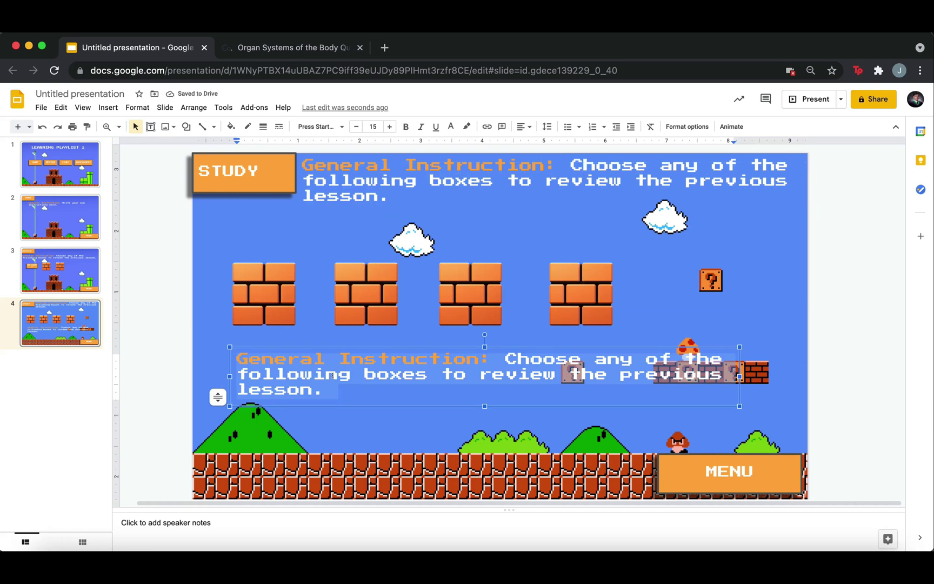
{"action": "type", "text": "Video"}
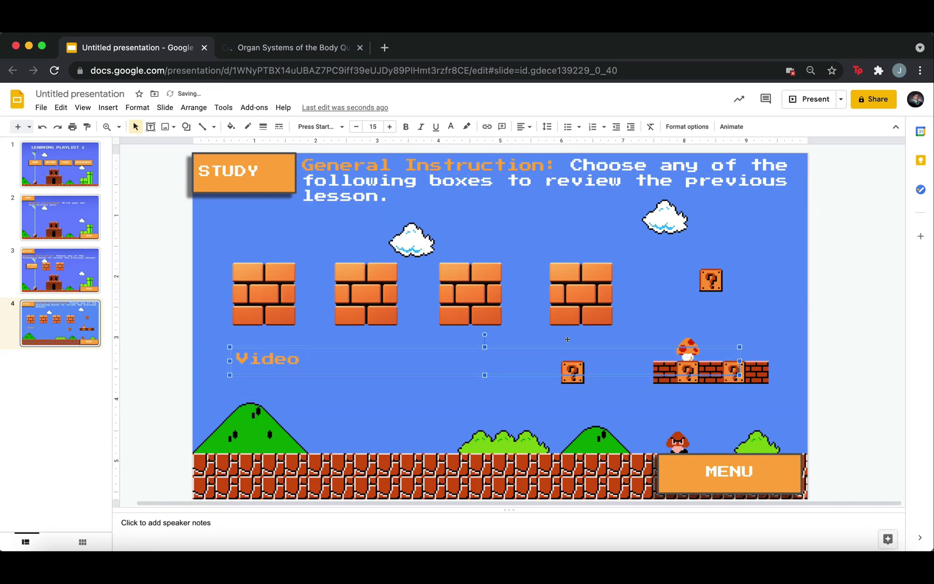
{"action": "left_click_drag", "start_coordinate": [740, 361], "coordinate": [584, 373]}
{"action": "type", "text": "Online ArticleHandoutOffline Material"}
{"action": "left_click", "coordinate": [533, 237]}
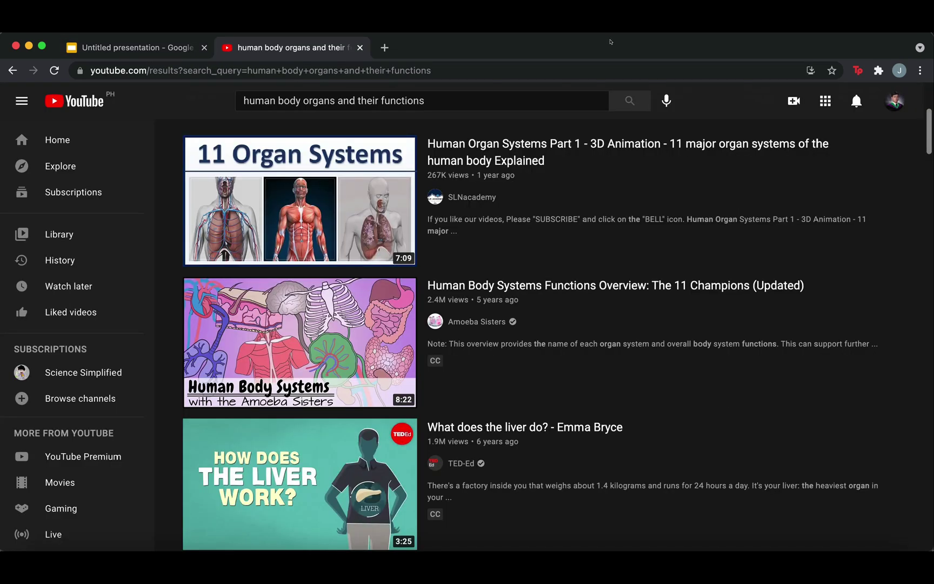
- Open the YouTube video "Human Body Systems Functions Overview: The 11 Champions (Updated)" and copy its address
{"action": "mouse_move", "coordinate": [319, 335]}
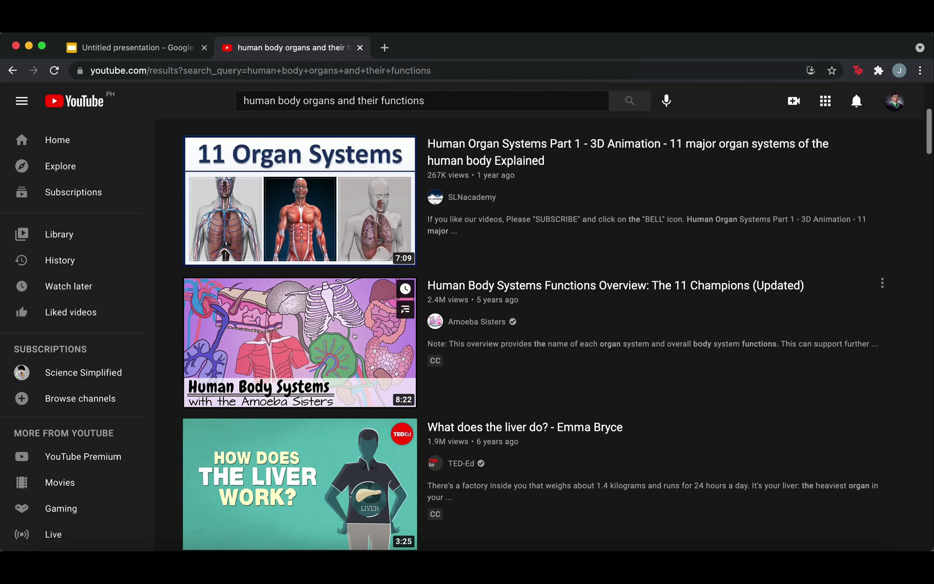
{"action": "left_click", "coordinate": [319, 334]}
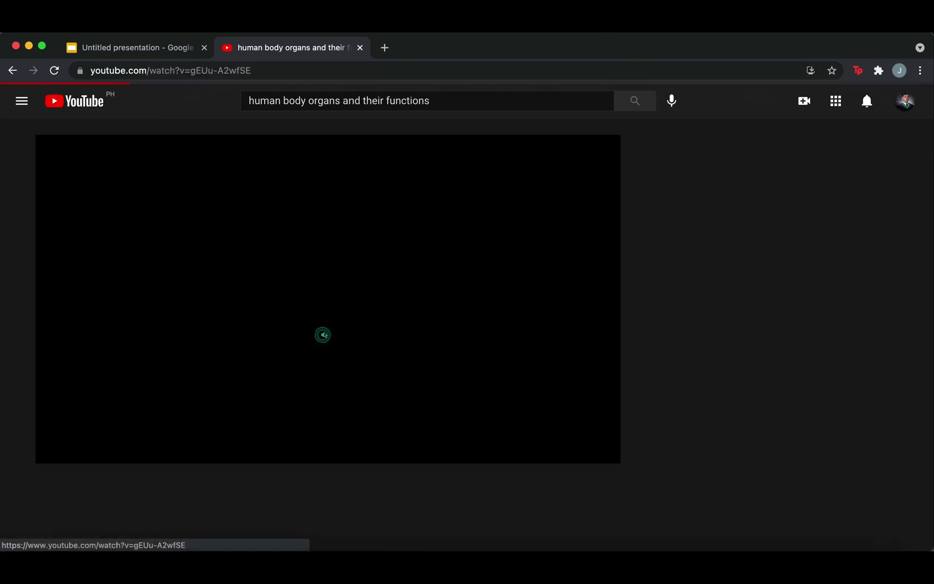
{"action": "left_click", "coordinate": [198, 73]}
{"action": "right_click", "coordinate": [198, 73]}
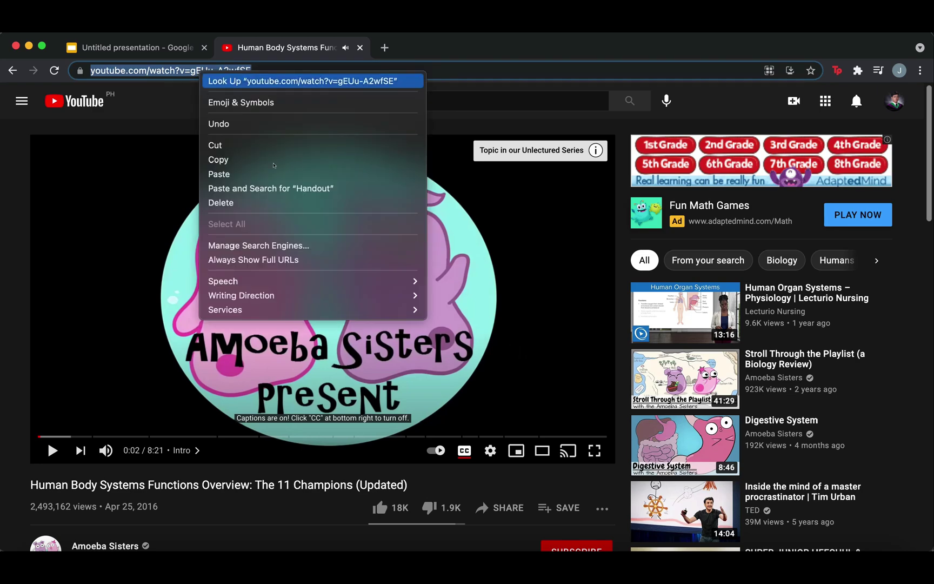
{"action": "left_click", "coordinate": [216, 160]}
- Return to the presentation and replace the link on the brick above "Video" with the copied YouTube address
{"action": "left_click", "coordinate": [139, 48]}
{"action": "left_click", "coordinate": [316, 266]}
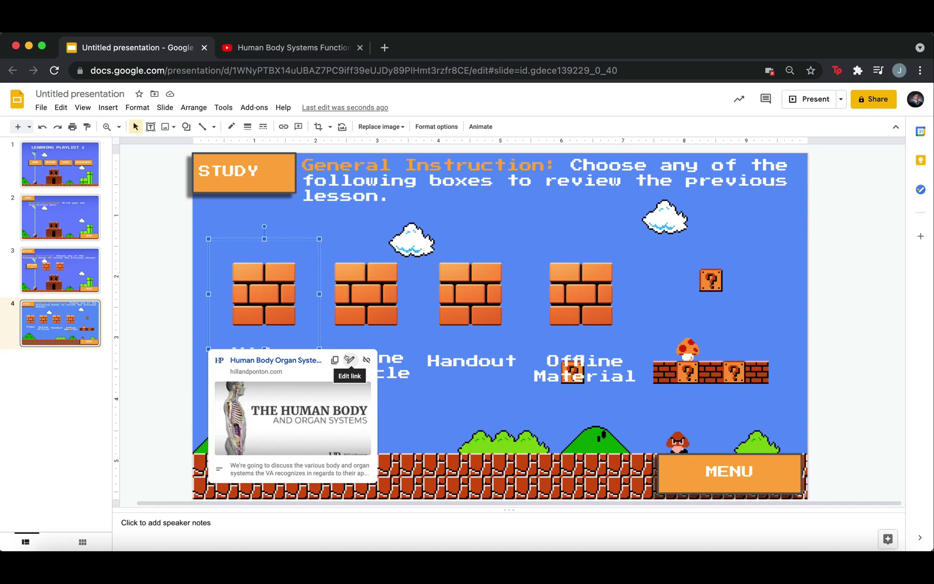
{"action": "left_click", "coordinate": [349, 359]}
{"action": "key", "text": "BackSpace"}
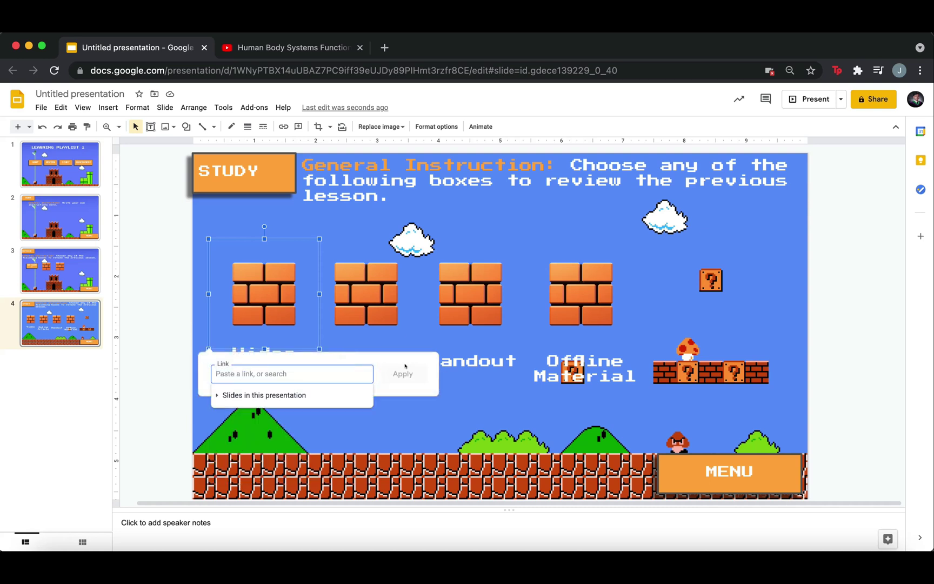
{"action": "right_click", "coordinate": [344, 374]}
{"action": "left_click", "coordinate": [368, 450]}
{"action": "left_click", "coordinate": [392, 415]}
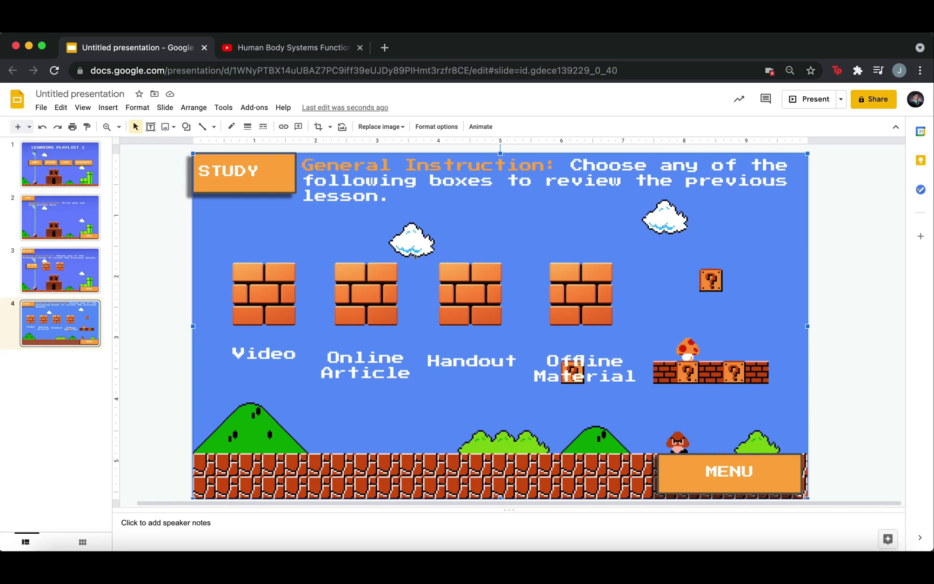
- Duplicate the STUDY slide
{"action": "left_click", "coordinate": [63, 333]}
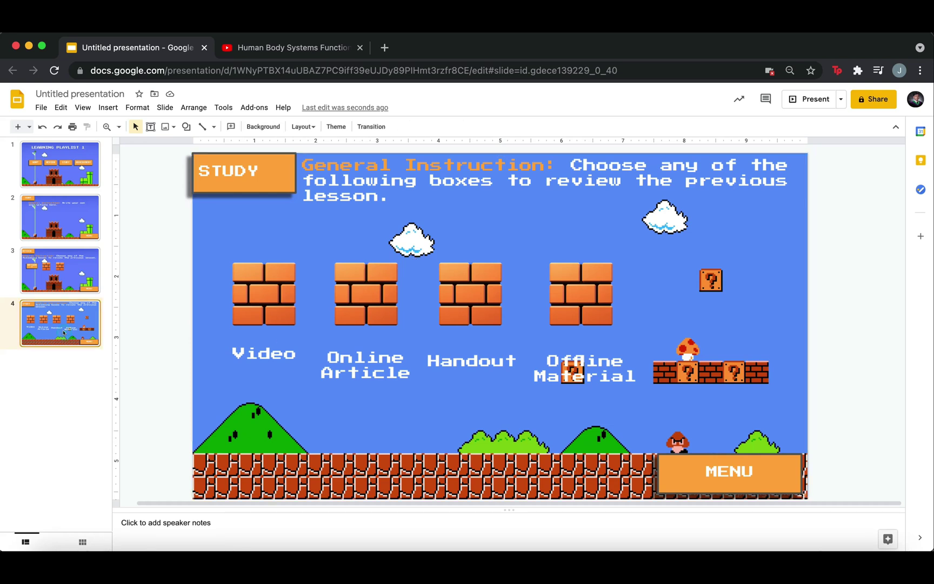
{"action": "right_click", "coordinate": [64, 334]}
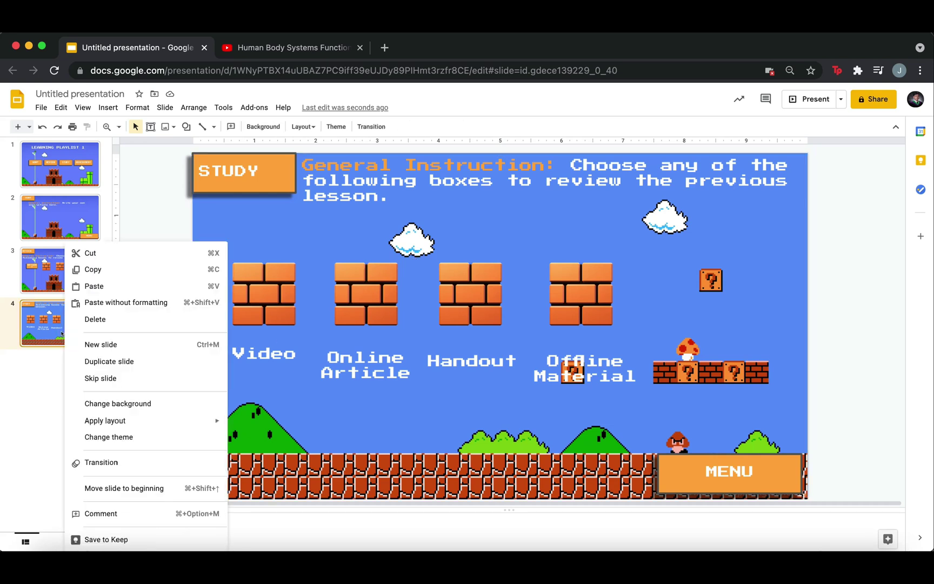
{"action": "left_click", "coordinate": [120, 357]}
- On slide 5, change the STUDY heading to "VIDEO" and replace the general instruction text with "Instruction:"
{"action": "left_click", "coordinate": [263, 172]}
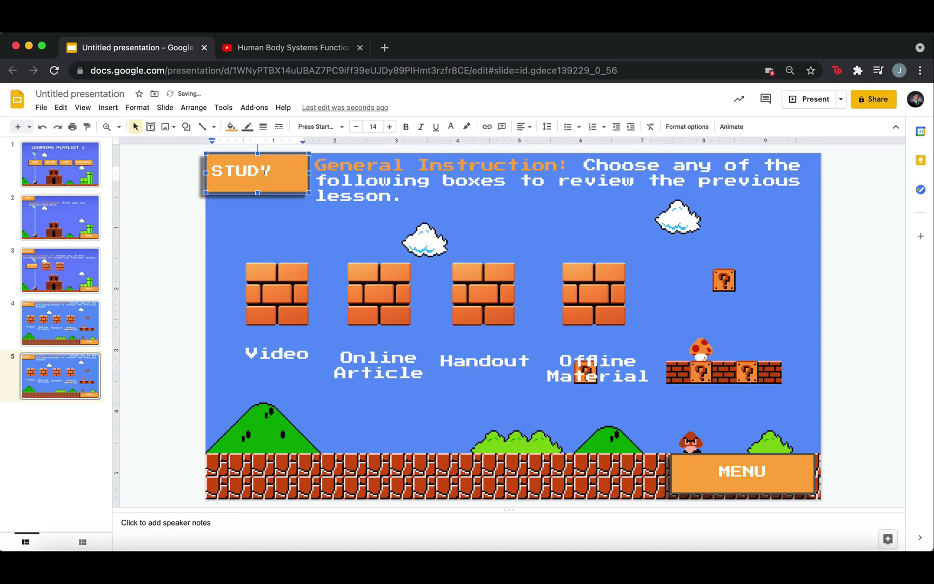
{"action": "double_click", "coordinate": [264, 172]}
{"action": "type", "text": "VIDEO"}
{"action": "triple_click", "coordinate": [413, 182]}
{"action": "key", "text": "BackSpace"}
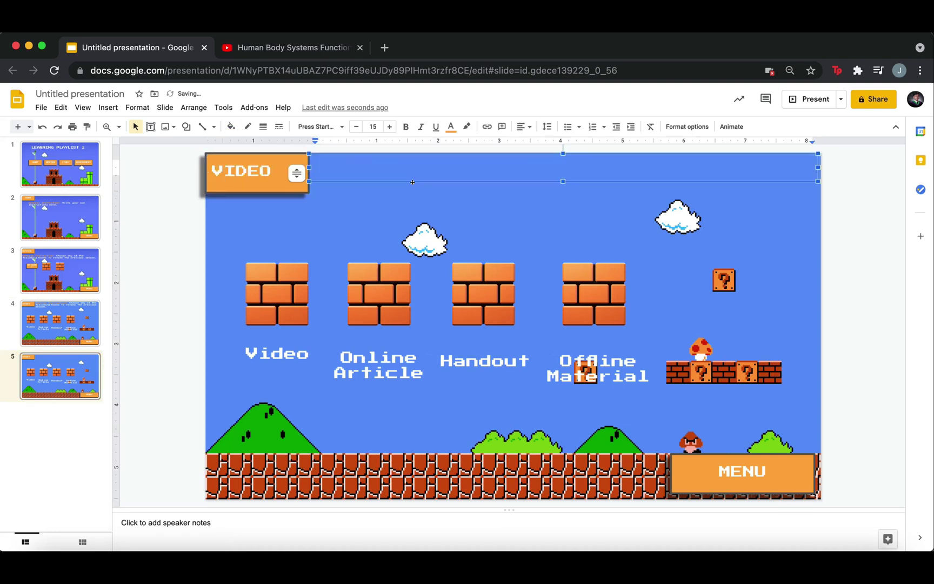
{"action": "type", "text": "Instruction:"}
- Delete the four brick images and their text labels from the VIDEO slide
{"action": "left_click", "coordinate": [379, 294]}
{"action": "key", "text": "Delete"}
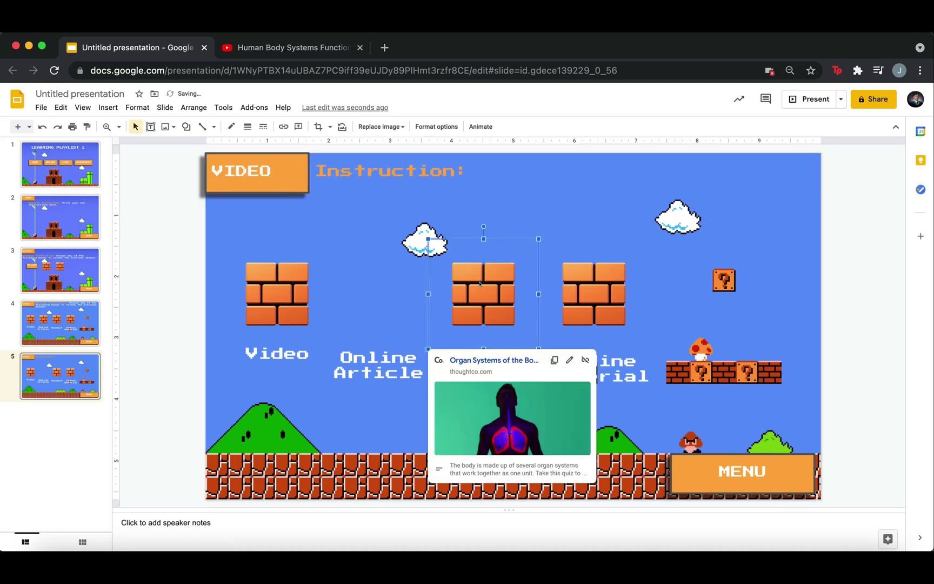
{"action": "left_click", "coordinate": [594, 293], "text": "shift"}
{"action": "key", "text": "Delete"}
{"action": "left_click", "coordinate": [378, 365]}
{"action": "key", "text": "Delete"}
{"action": "left_click", "coordinate": [453, 361]}
{"action": "key", "text": "Delete"}
{"action": "left_click", "coordinate": [598, 368]}
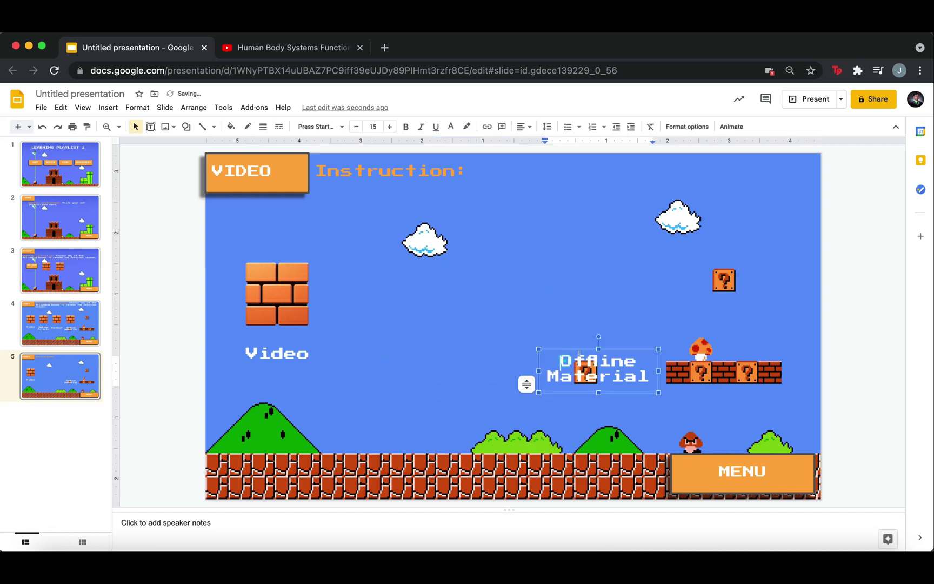
{"action": "key", "text": "Delete"}
{"action": "left_click", "coordinate": [281, 305]}
{"action": "key", "text": "Delete"}
- Search YouTube for "human body systems" as a video to insert on the VIDEO slide
{"action": "left_click", "coordinate": [107, 108]}
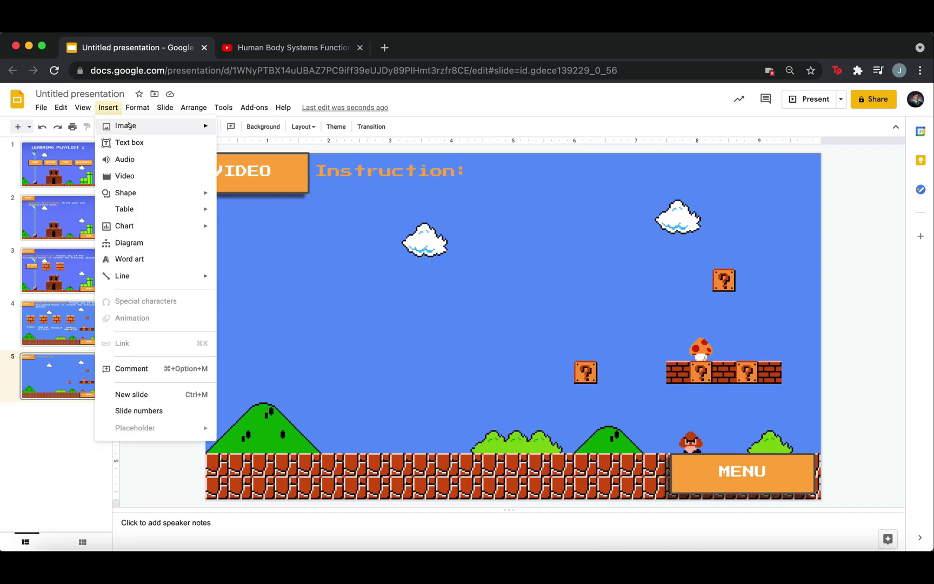
{"action": "left_click", "coordinate": [112, 107]}
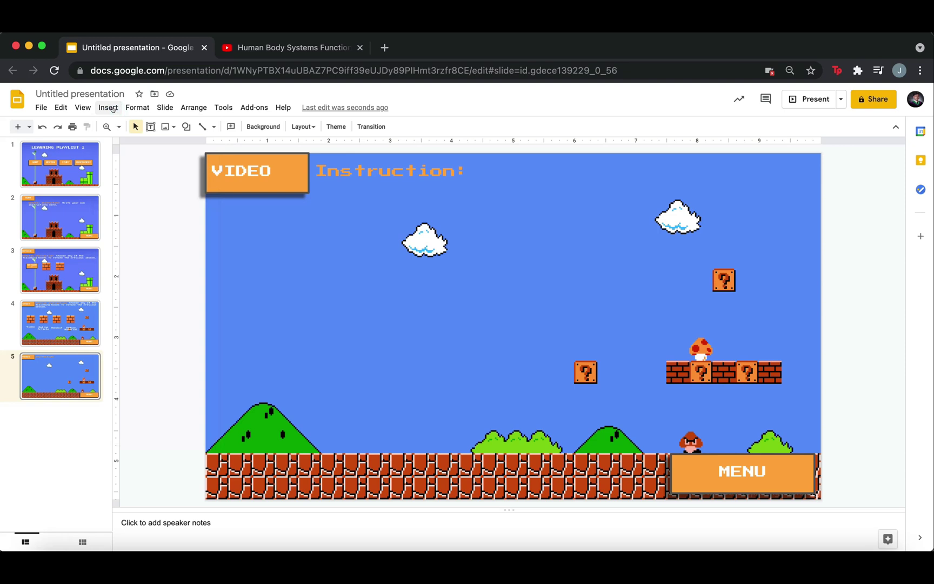
{"action": "left_click", "coordinate": [108, 107]}
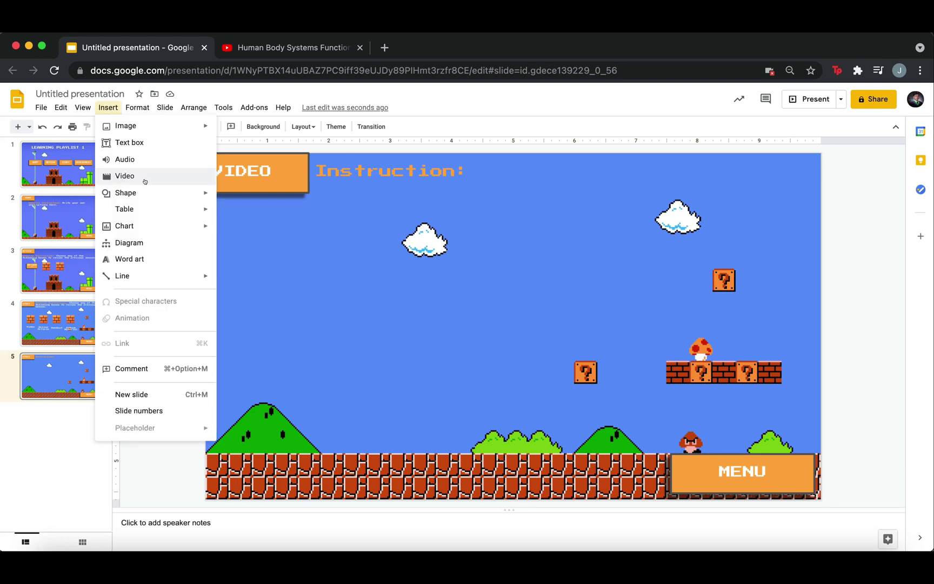
{"action": "left_click", "coordinate": [145, 178]}
{"action": "left_click", "coordinate": [302, 296]}
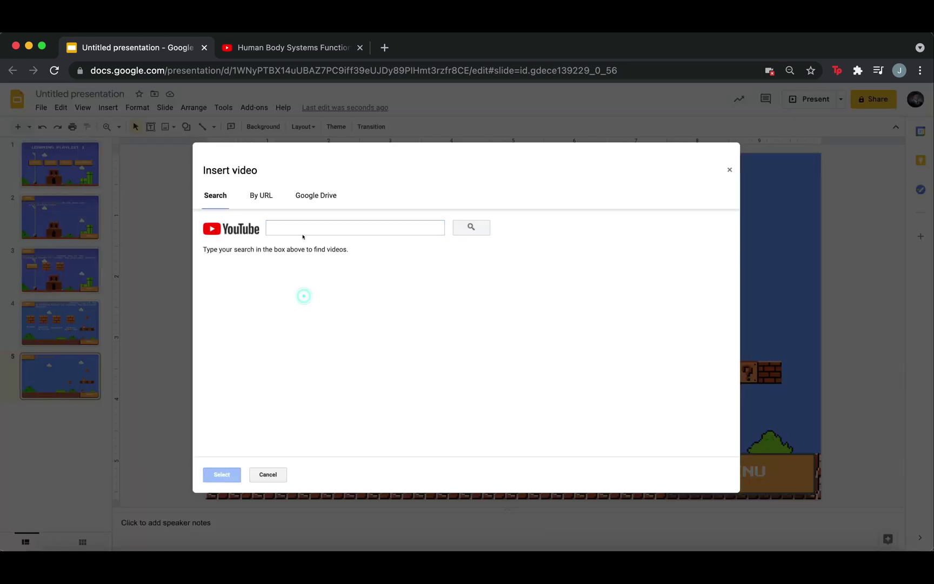
{"action": "left_click", "coordinate": [302, 227]}
{"action": "type", "text": "human body systems"}
{"action": "key", "text": "Return"}
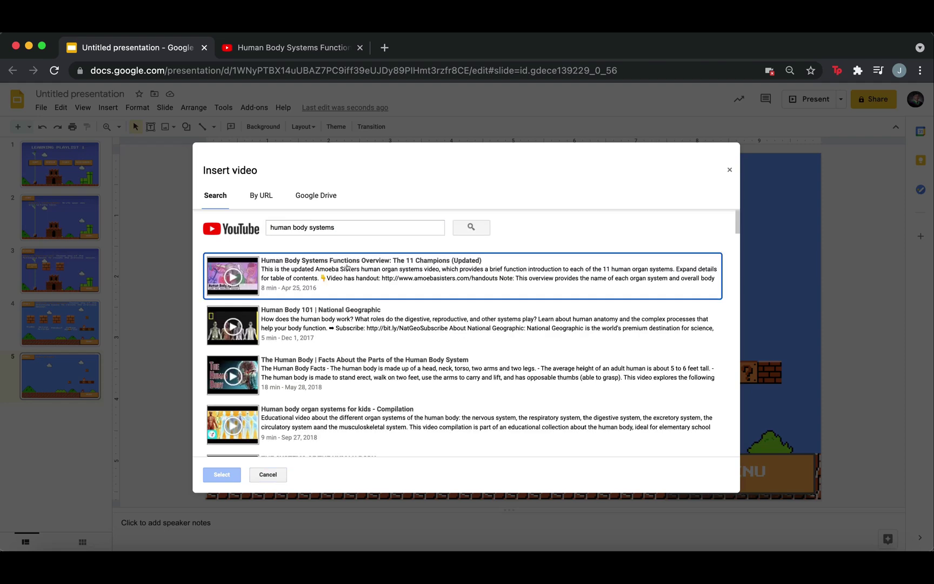
{"action": "left_click", "coordinate": [303, 48]}
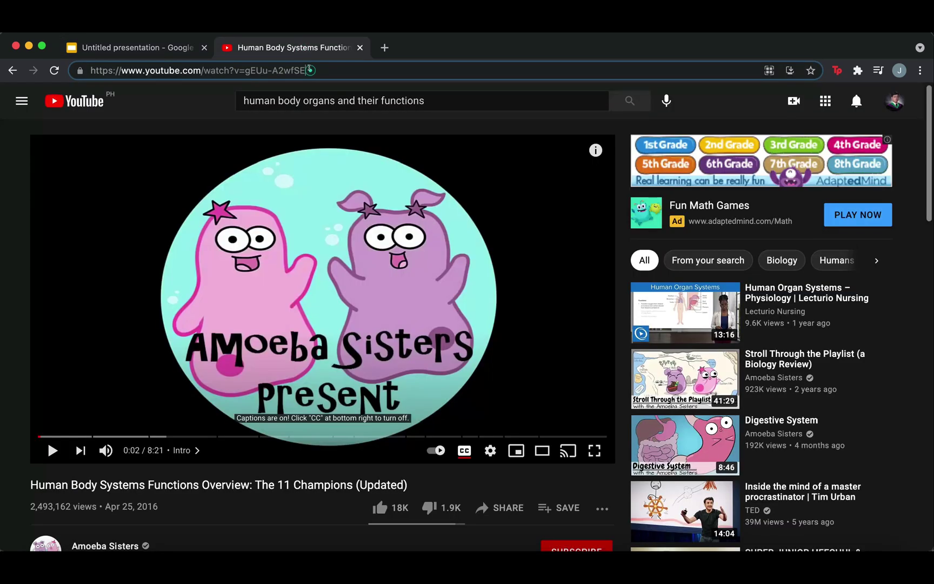
{"action": "left_click", "coordinate": [139, 47]}
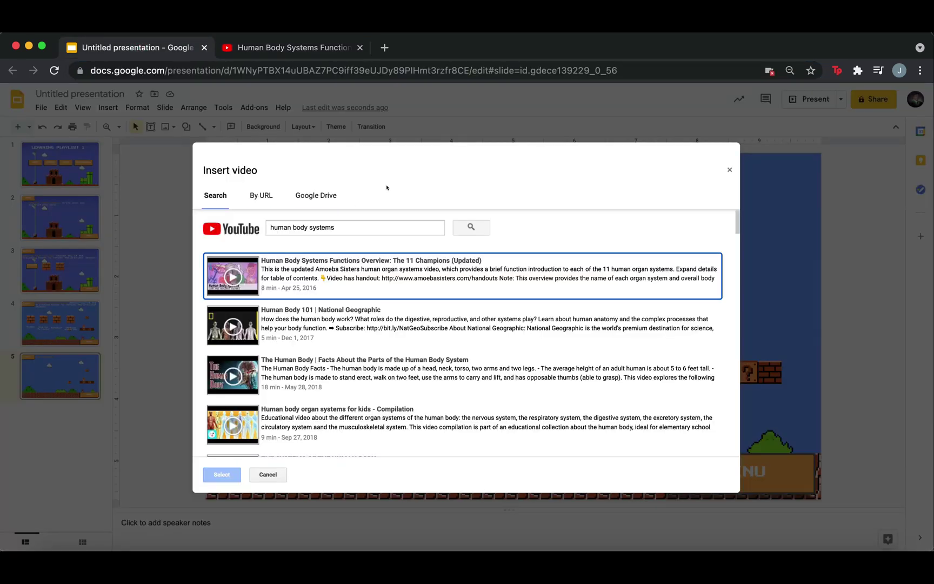
{"action": "left_click", "coordinate": [389, 187]}
{"action": "left_click", "coordinate": [269, 195]}
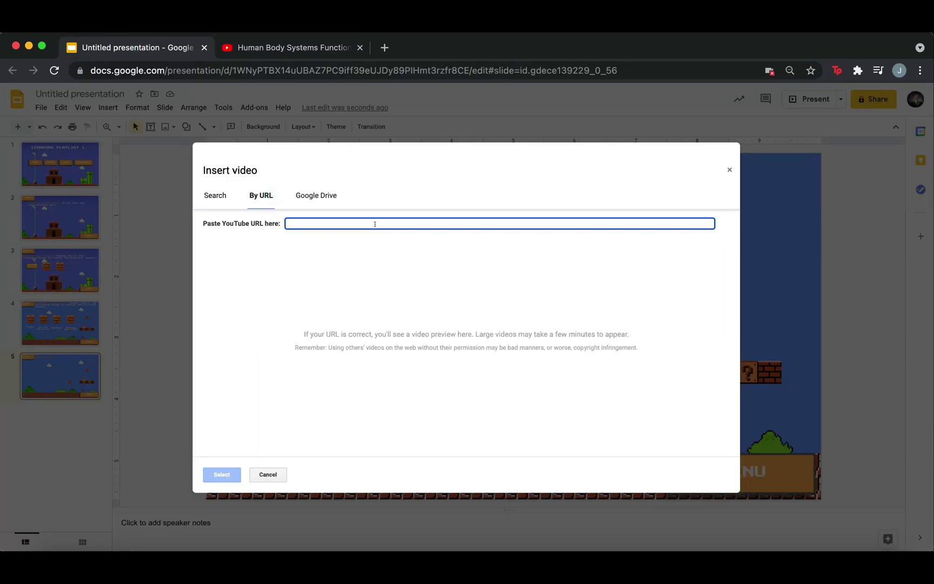
{"action": "key", "text": "super+v"}
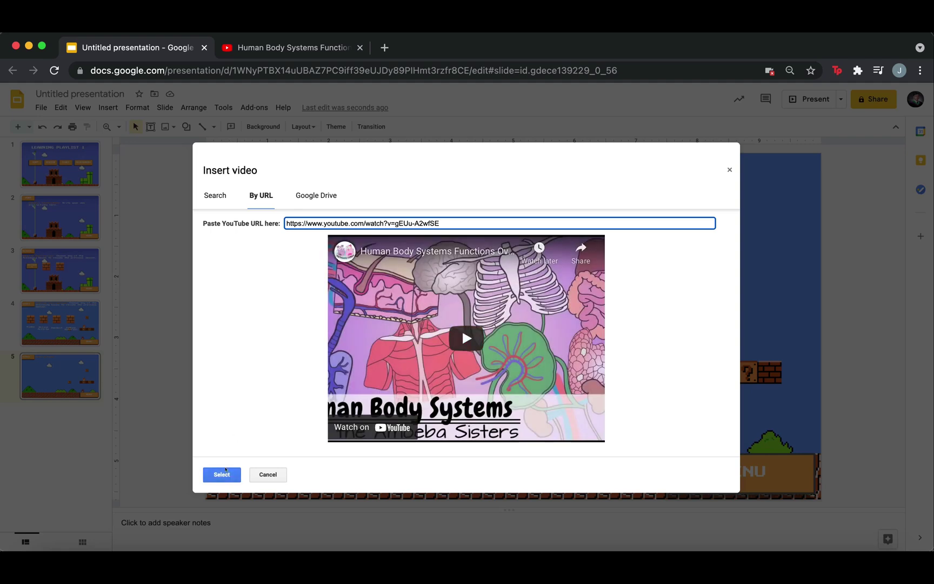
{"action": "left_click", "coordinate": [232, 472]}
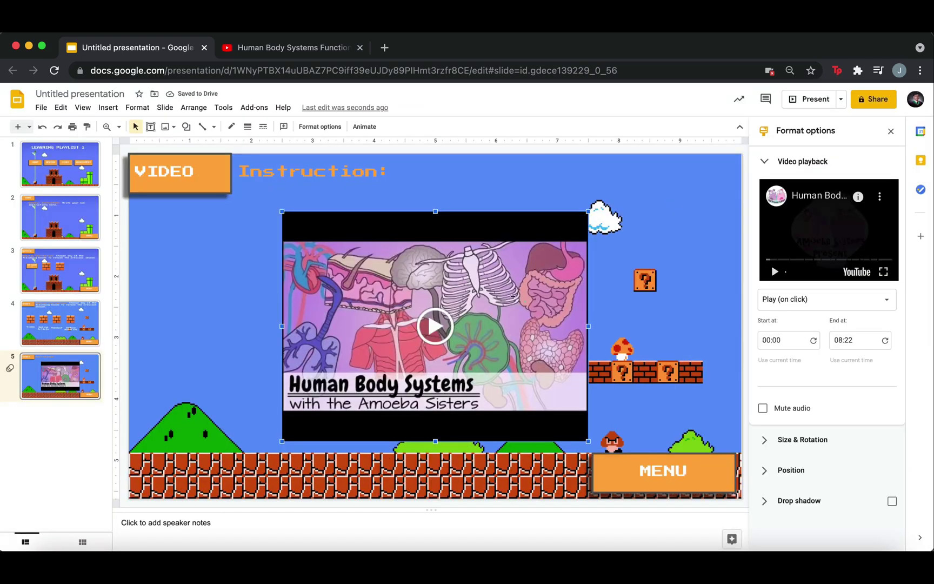
{"action": "left_click_drag", "start_coordinate": [523, 296], "coordinate": [386, 296]}
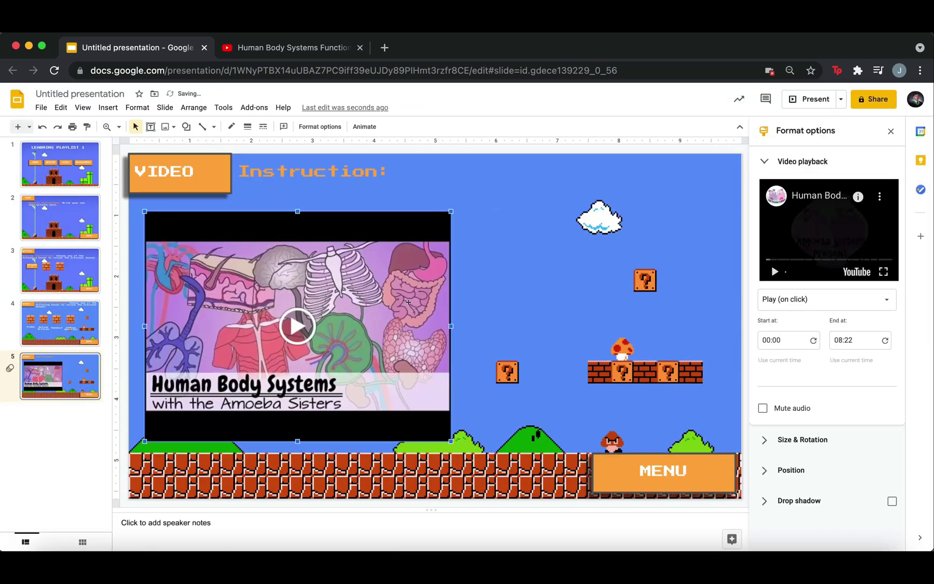
- Add the text "After watching the video,answer the following questions:" beside the video, followed by a line "1."
{"action": "left_click", "coordinate": [494, 286]}
{"action": "type", "text": "Af"}
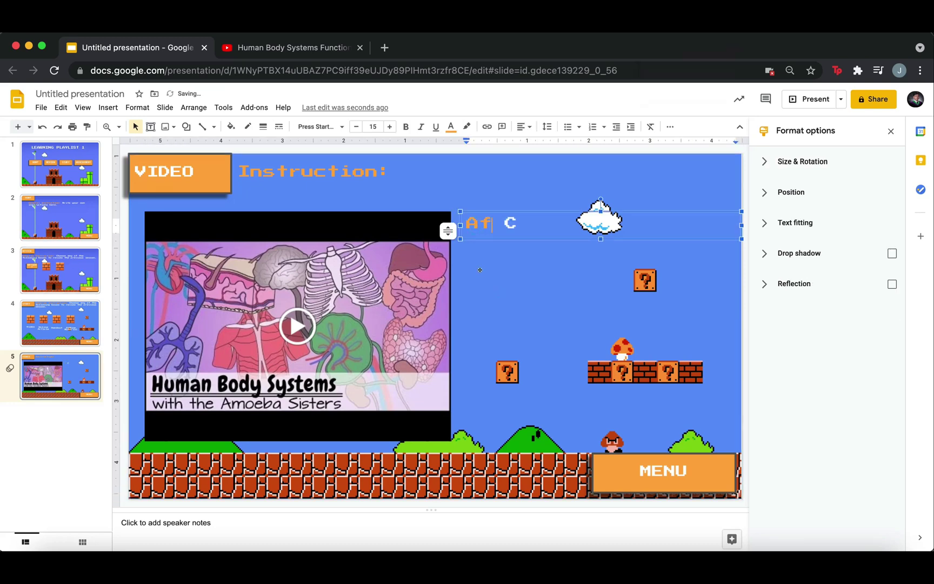
{"action": "type", "text": "ter watching the video,answer the following questions:"}
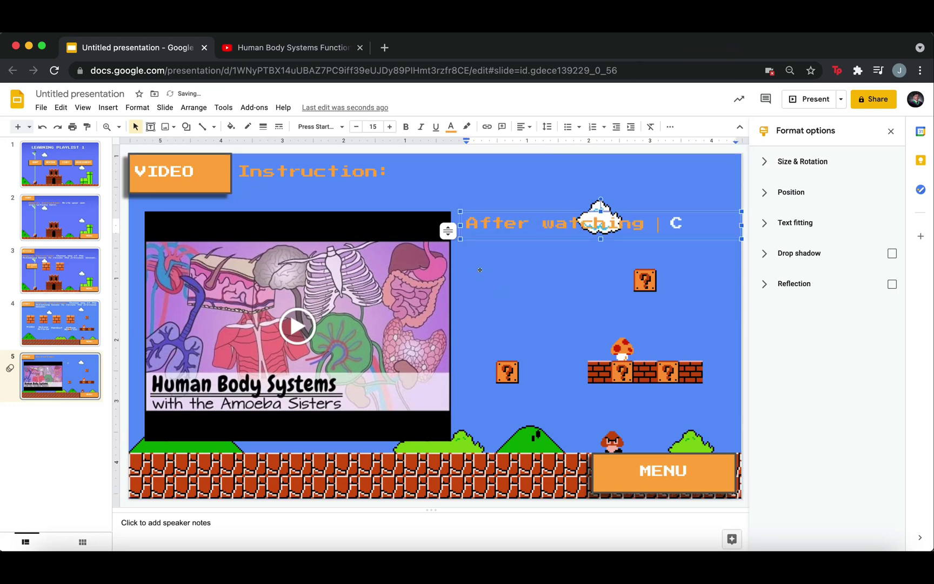
{"action": "key", "text": "Return"}
{"action": "type", "text": "1."}
{"action": "left_click", "coordinate": [544, 277]}
- Duplicate the VIDEO slide and change the copy's heading to "OFFLINE MATERIAL"
{"action": "key", "text": "Page_Up"}
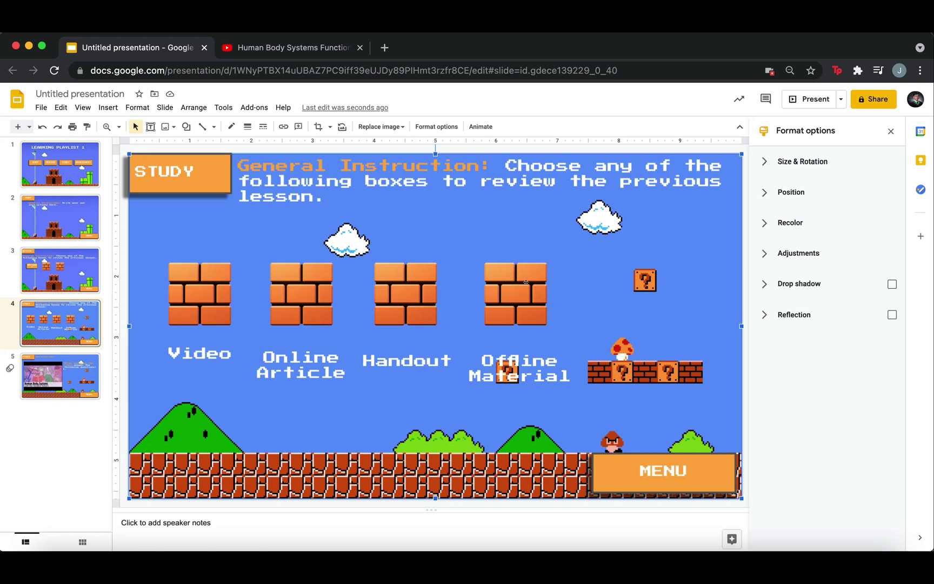
{"action": "left_click", "coordinate": [39, 380]}
{"action": "right_click", "coordinate": [39, 381]}
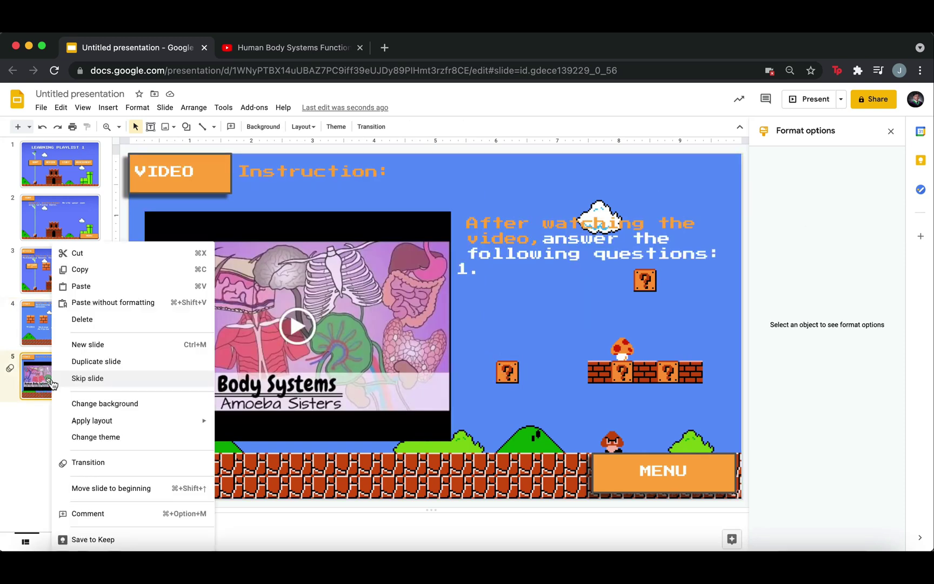
{"action": "left_click", "coordinate": [96, 361]}
{"action": "double_click", "coordinate": [226, 173]}
{"action": "type", "text": "OFFLI"}
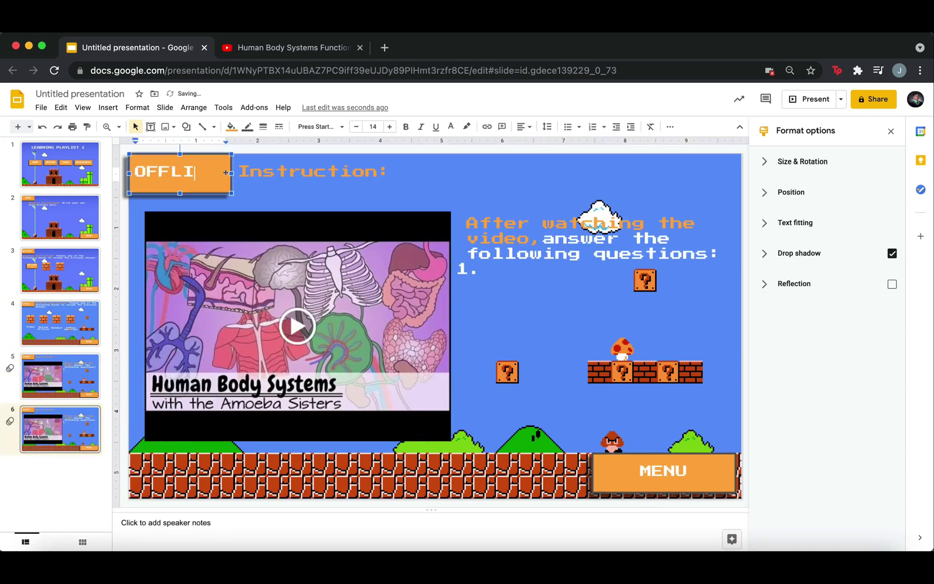
{"action": "type", "text": "NE MATERIAL"}
- Delete the embedded video and the question text box from the OFFLINE MATERIAL slide
{"action": "left_click", "coordinate": [287, 239]}
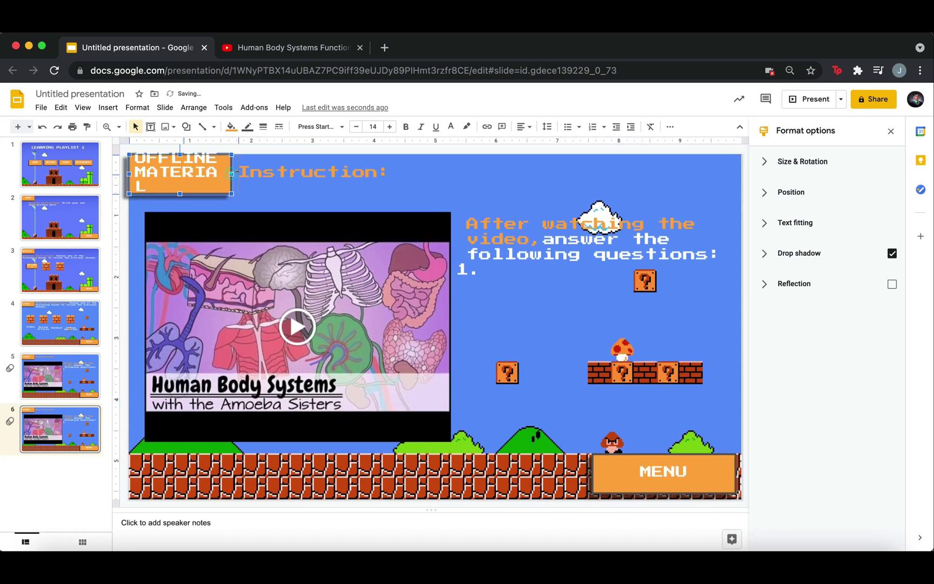
{"action": "key", "text": "Delete"}
{"action": "left_click", "coordinate": [502, 234]}
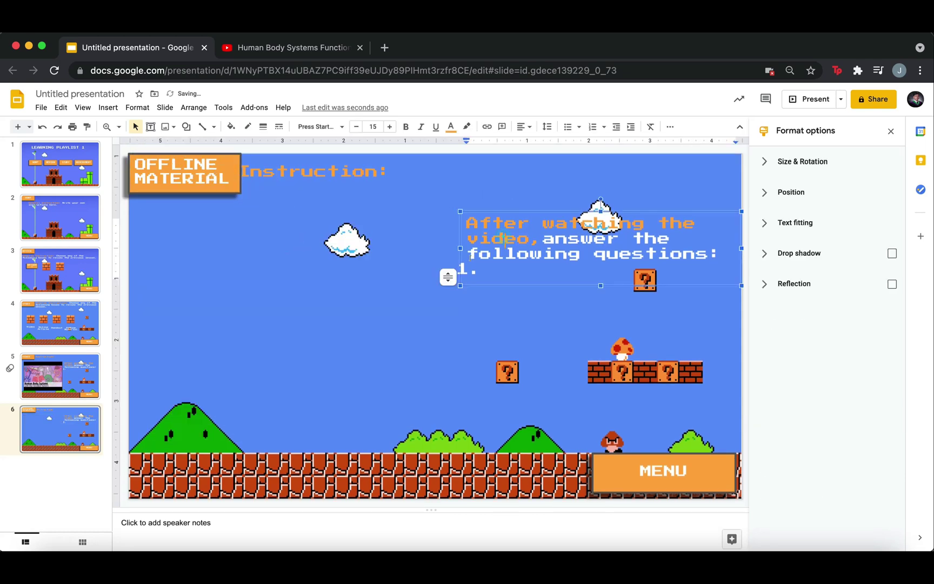
- Add the text "Open your General Biology book on page 91. Read section 3A The Human Body Systems. After reading, answer the following questions." and "1."
{"action": "type", "text": "Ope"}
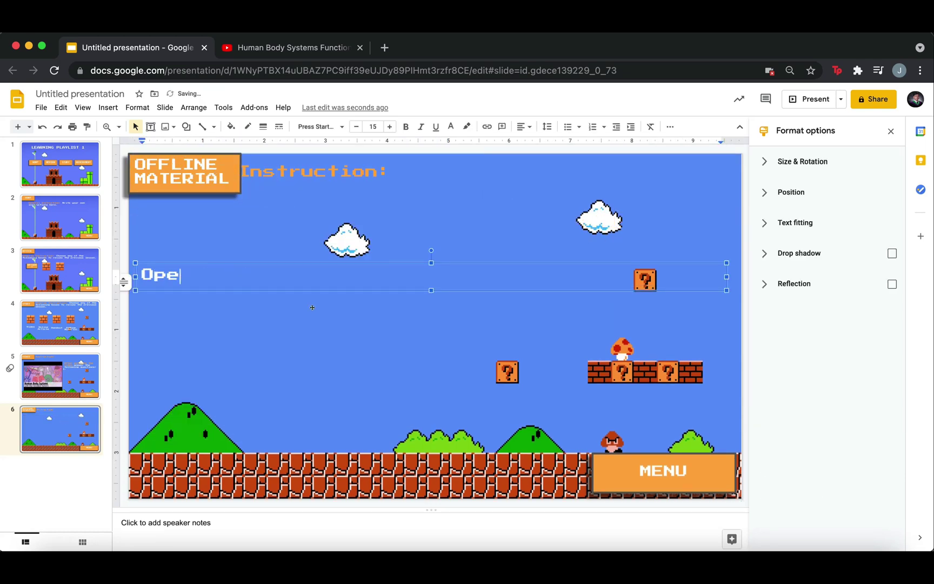
{"action": "type", "text": "n your General Biology book on page 91. Read section 3A The Human Body Sye"}
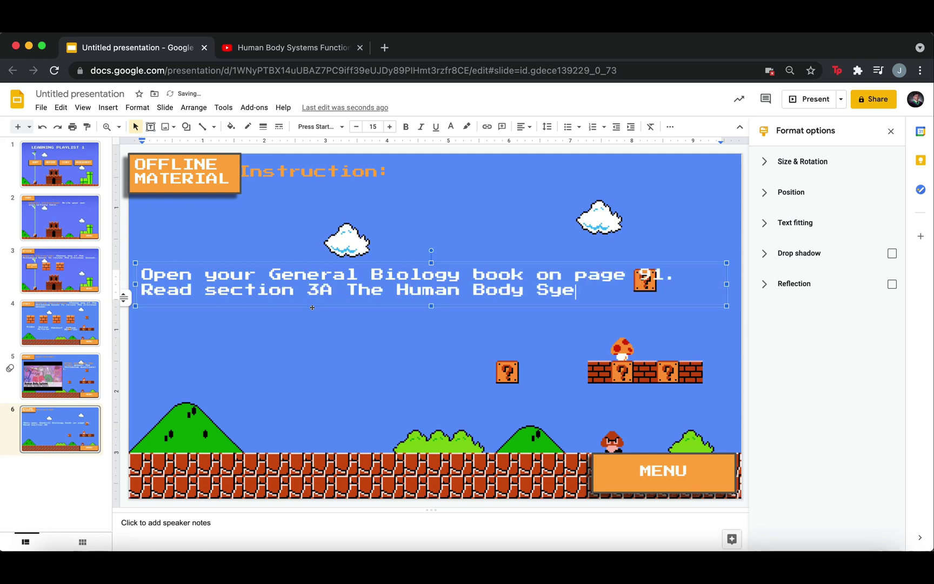
{"action": "key", "text": "BackSpace"}
{"action": "type", "text": "stems. After reading, answer the fo"}
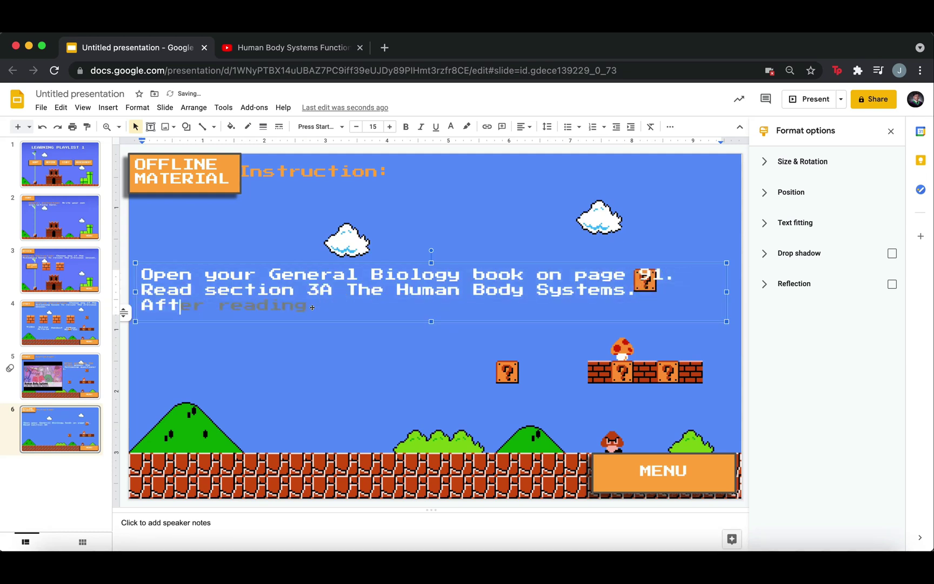
{"action": "type", "text": "llowing questions."}
{"action": "key", "text": "Return"}
{"action": "type", "text": "1."}
- Duplicate the reading instructions, place the copy below, and replace its text with "You may also download the handout here."
{"action": "key", "text": "ctrl+d"}
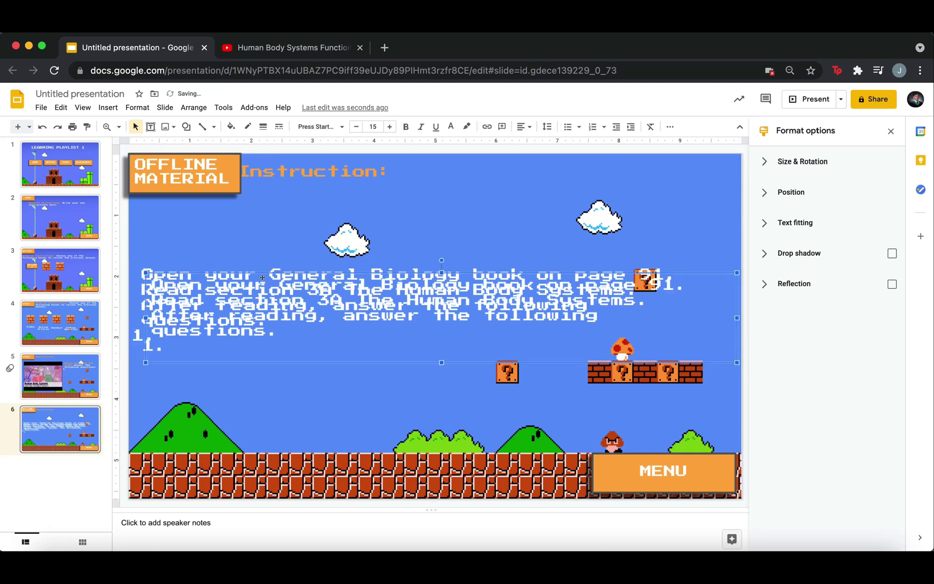
{"action": "left_click_drag", "start_coordinate": [262, 354], "coordinate": [260, 445]}
{"action": "triple_click", "coordinate": [259, 387]}
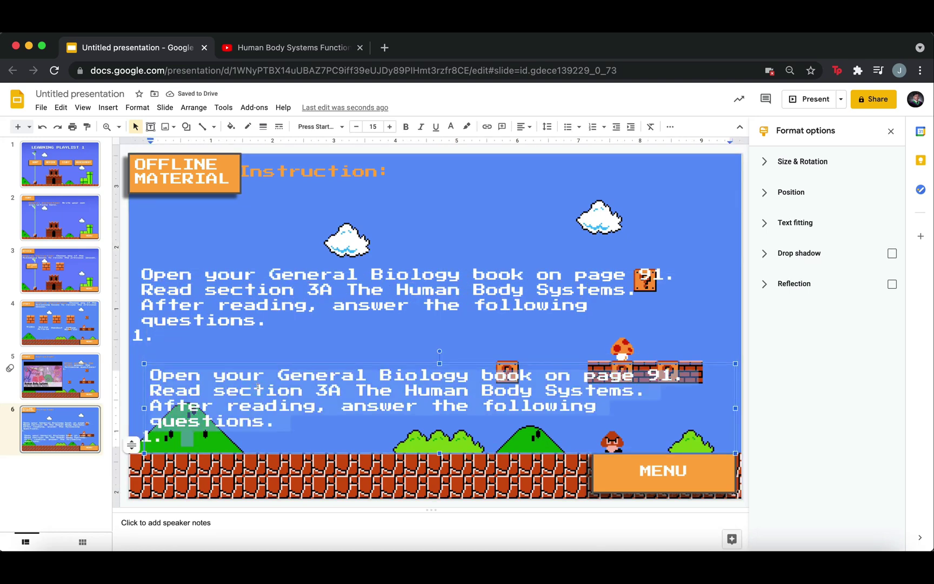
{"action": "key", "text": "BackSpace"}
{"action": "type", "text": "You may also download the handout here."}
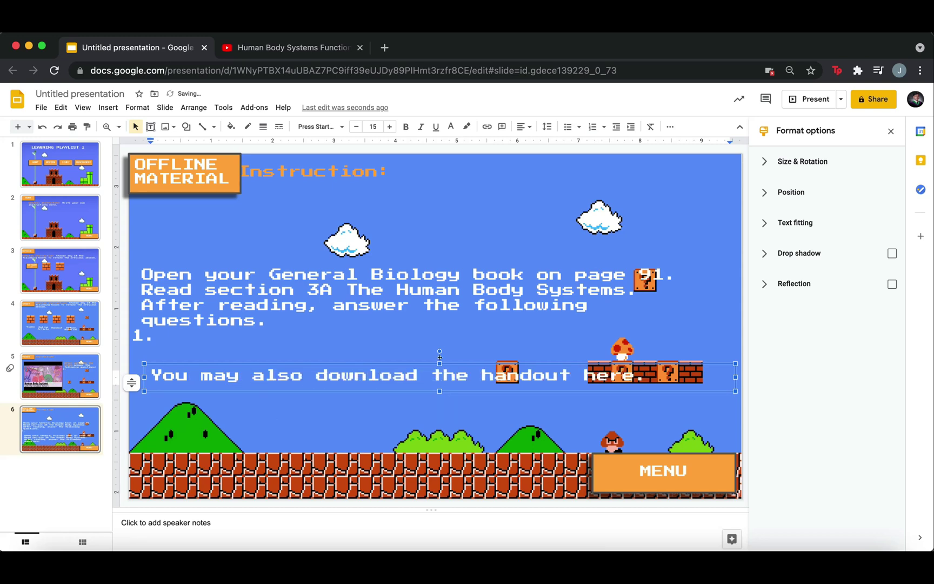
- Duplicate the REVIEW slide and move the copy to the end of the presentation as slide 7
{"action": "left_click", "coordinate": [53, 184]}
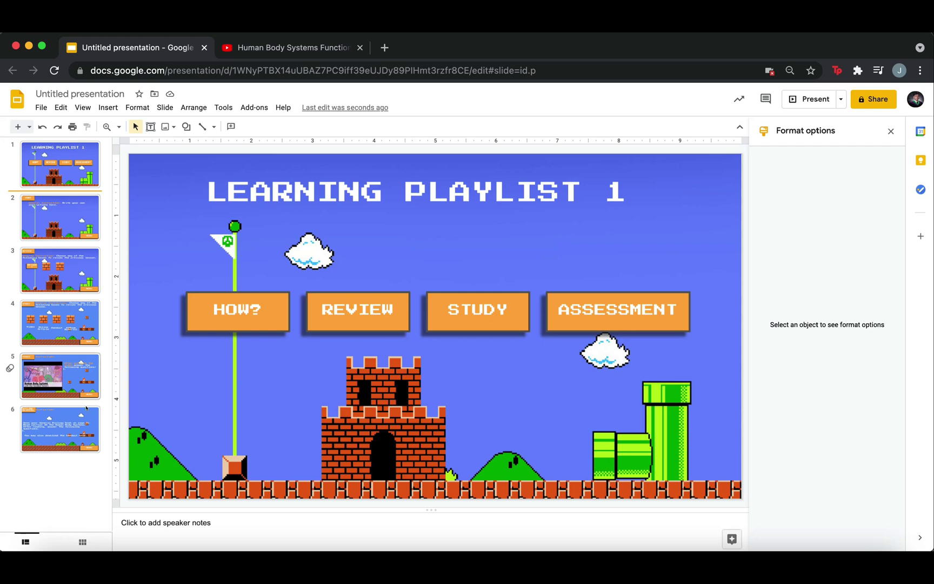
{"action": "right_click", "coordinate": [97, 271]}
{"action": "left_click", "coordinate": [151, 346]}
{"action": "left_click_drag", "start_coordinate": [59, 323], "coordinate": [66, 520]}
- Change slide 7's heading to "ASSESSMENT" and widen its box to fit the word on one line
{"action": "double_click", "coordinate": [170, 172]}
{"action": "type", "text": "ASSESSMENT"}
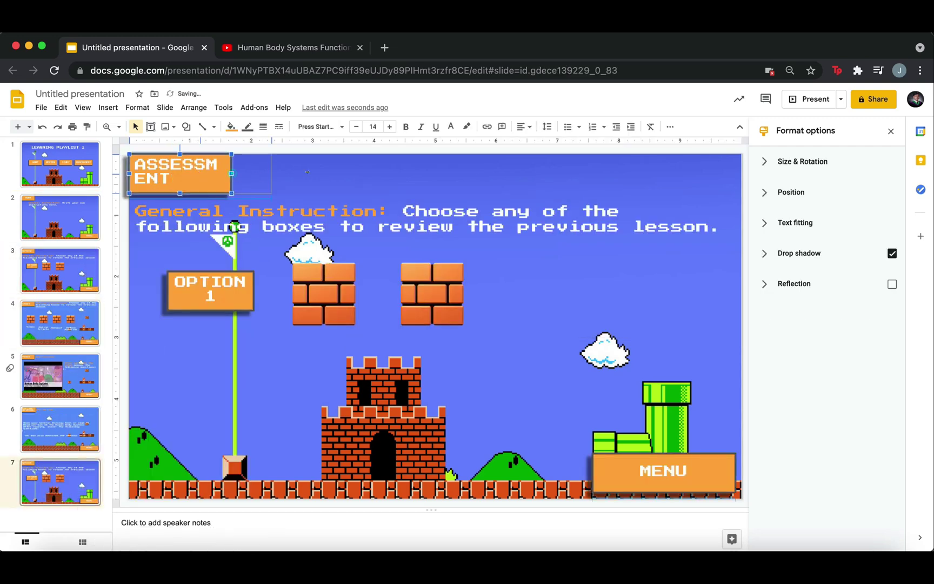
{"action": "left_click_drag", "start_coordinate": [231, 173], "coordinate": [267, 174]}
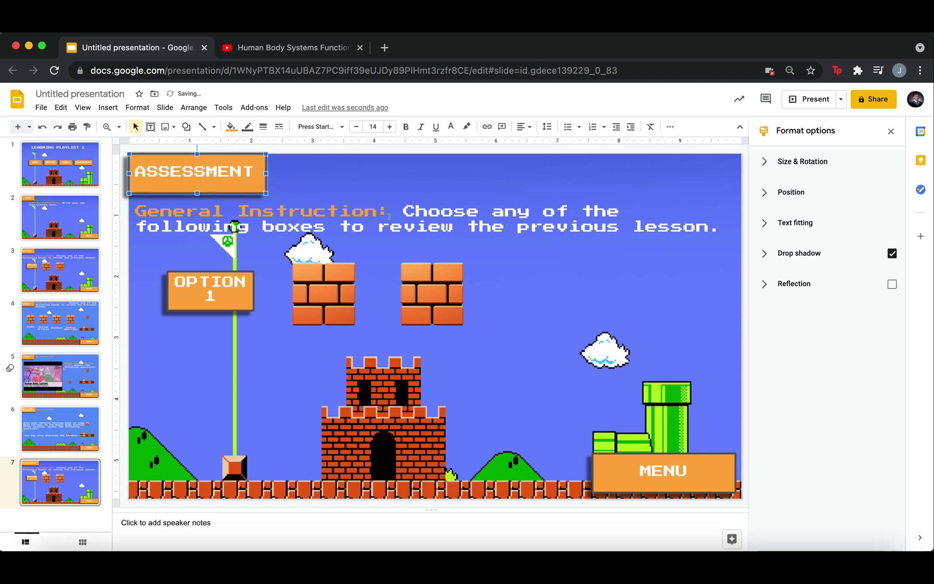
- Reword the general instruction on the ASSESSMENT slide to "Choose any of the following boxes to test your knowledge."
{"action": "left_click_drag", "start_coordinate": [136, 212], "coordinate": [721, 234]}
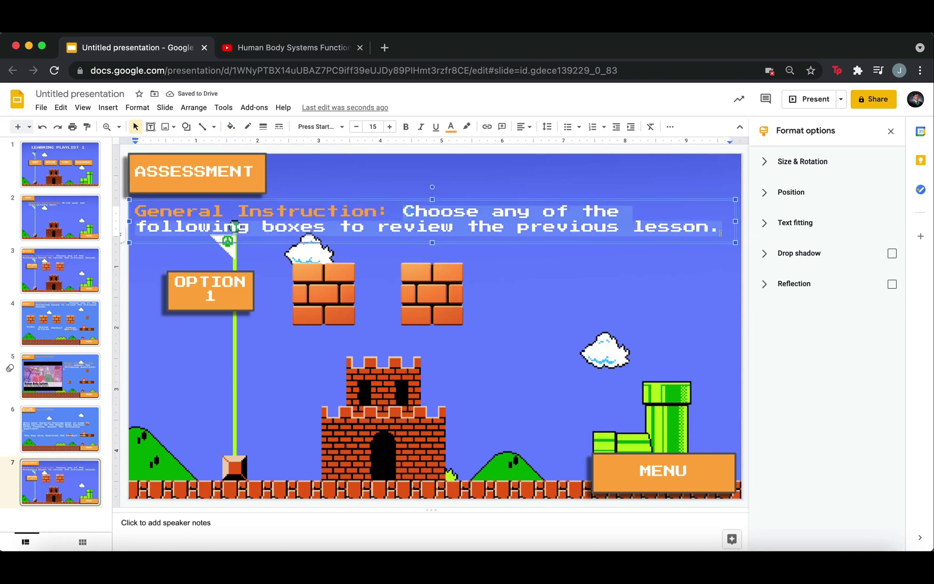
{"action": "type", "text": "Choose any of the following boxes"}
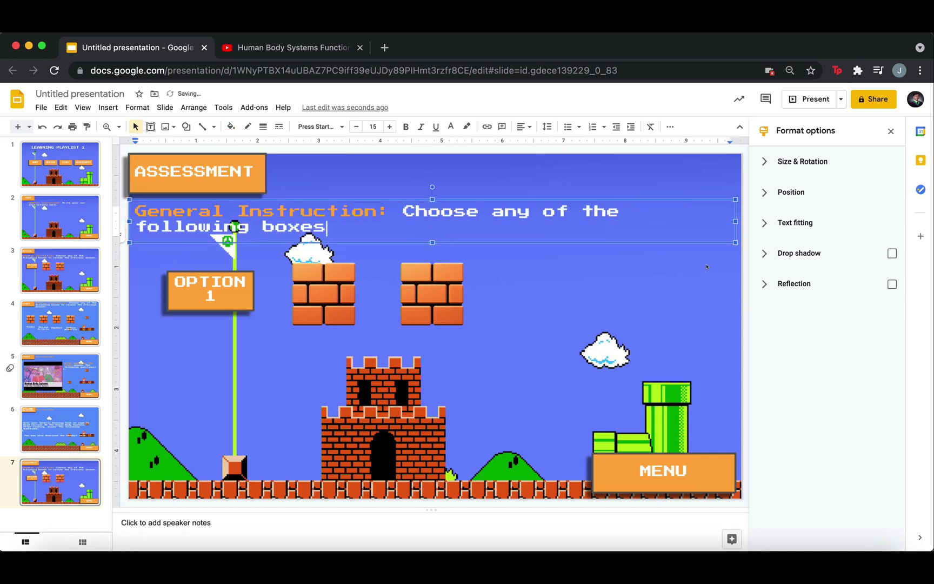
{"action": "type", "text": " to test your knowledge."}
- Delete the OPTION 1 button from the ASSESSMENT slide and shift the two bricks left into its place
{"action": "left_click", "coordinate": [240, 267]}
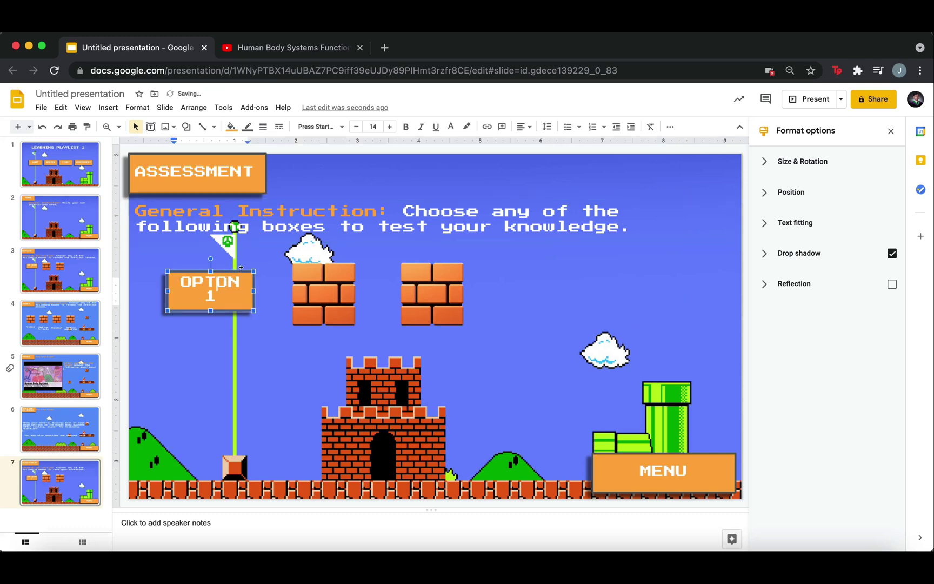
{"action": "key", "text": "Delete"}
{"action": "left_click_drag", "start_coordinate": [323, 294], "coordinate": [202, 294]}
{"action": "left_click_drag", "start_coordinate": [433, 295], "coordinate": [321, 297]}
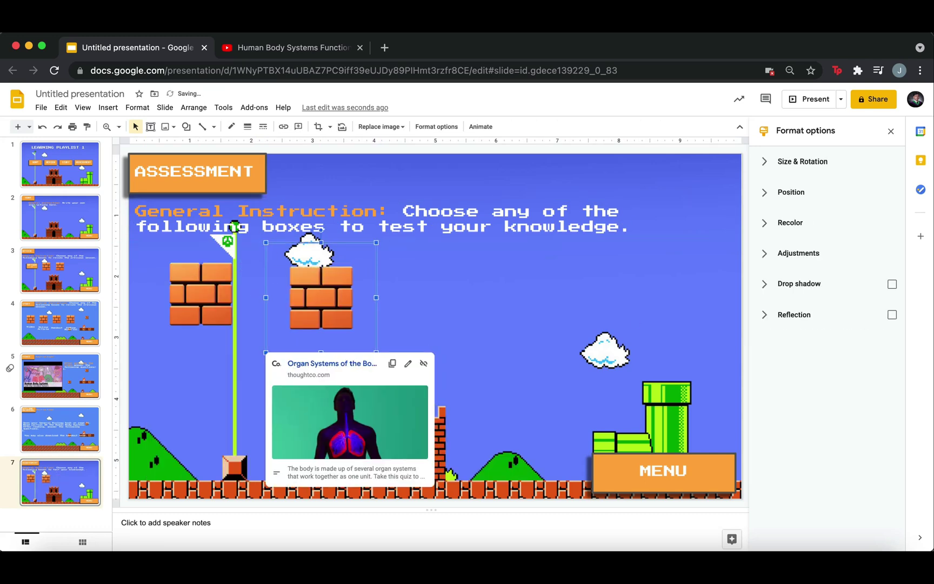
{"action": "left_click", "coordinate": [246, 289]}
{"action": "left_click", "coordinate": [310, 281]}
{"action": "left_click", "coordinate": [522, 341]}
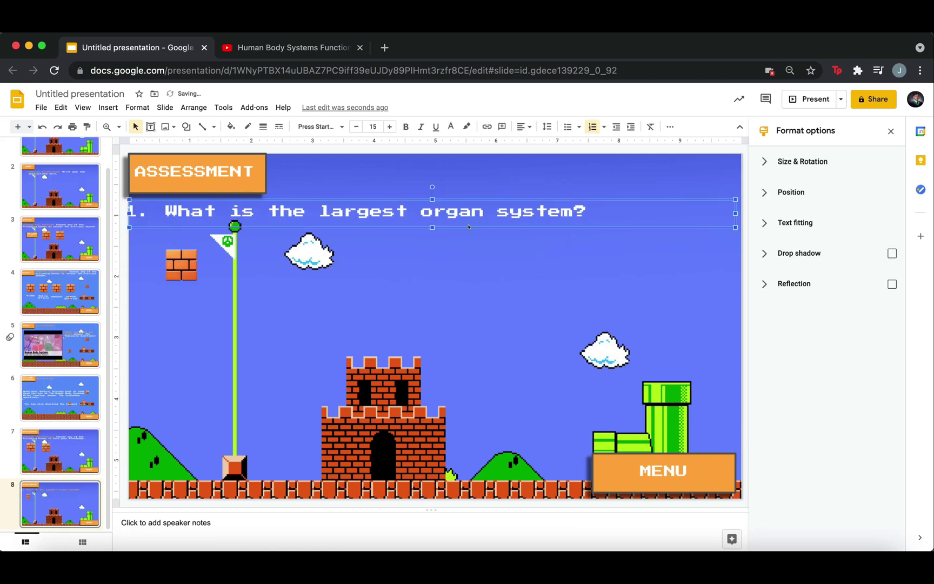
- Duplicate the question text box, place the copy beside the brick below it, and recolour its text black
{"action": "key", "text": "super+d"}
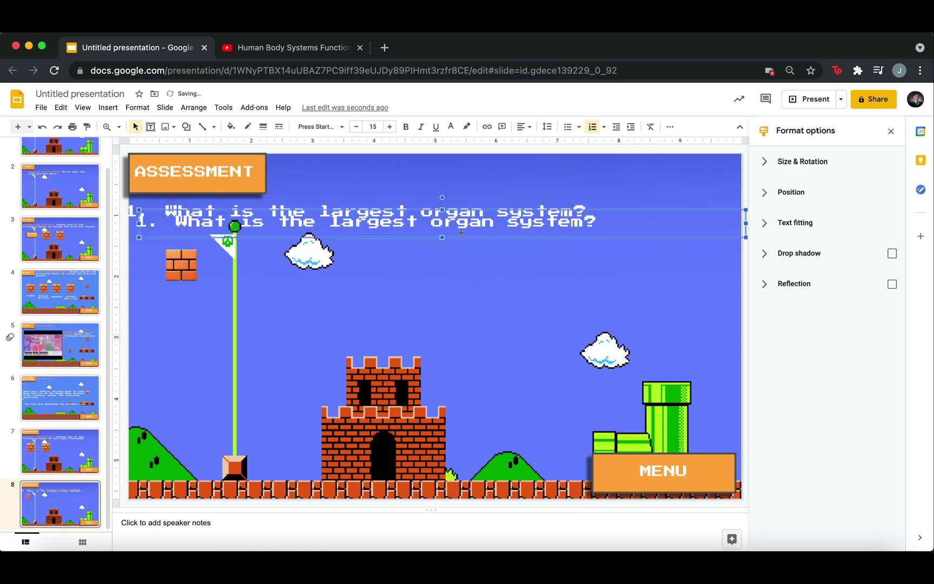
{"action": "left_click_drag", "start_coordinate": [462, 231], "coordinate": [507, 253]}
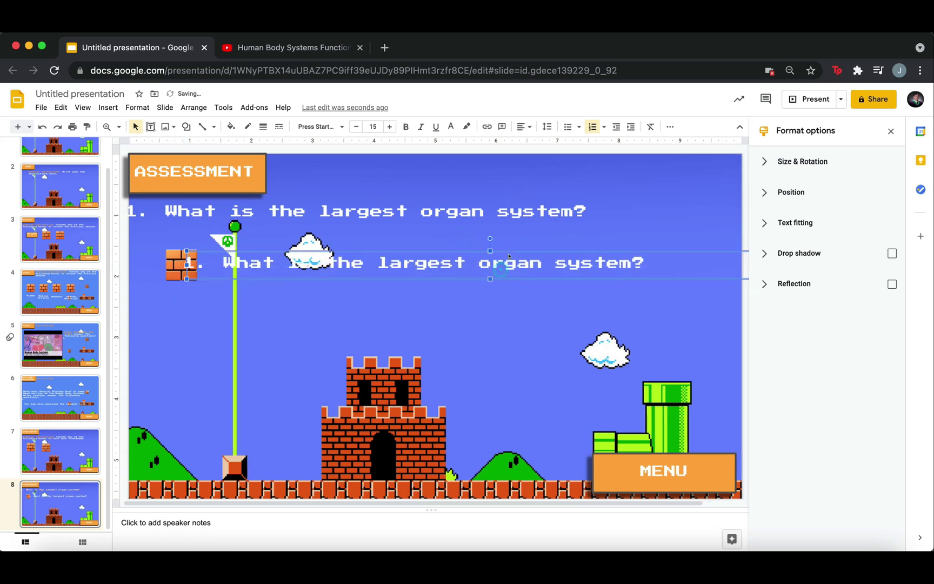
{"action": "left_click", "coordinate": [509, 255]}
{"action": "key", "text": "super+a"}
{"action": "left_click", "coordinate": [451, 126]}
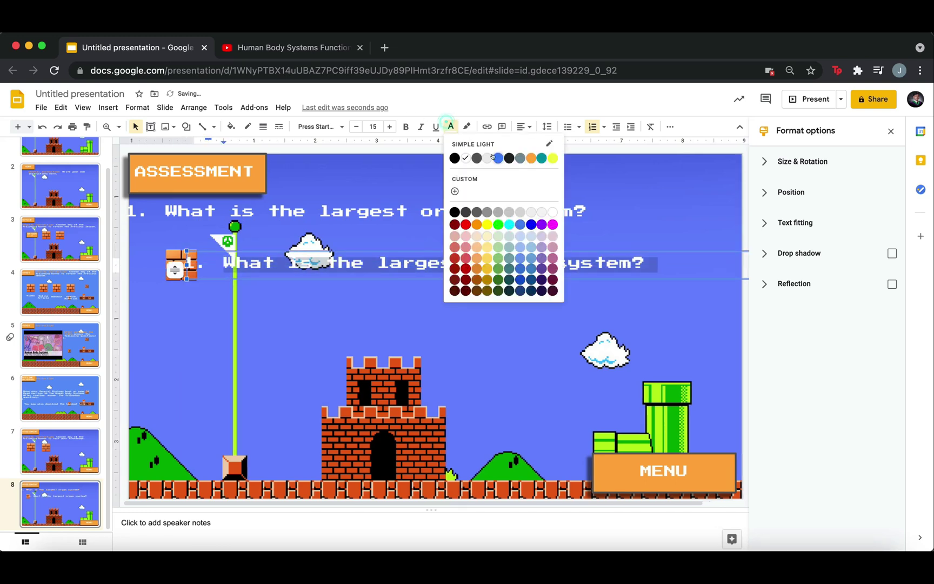
{"action": "left_click", "coordinate": [494, 156]}
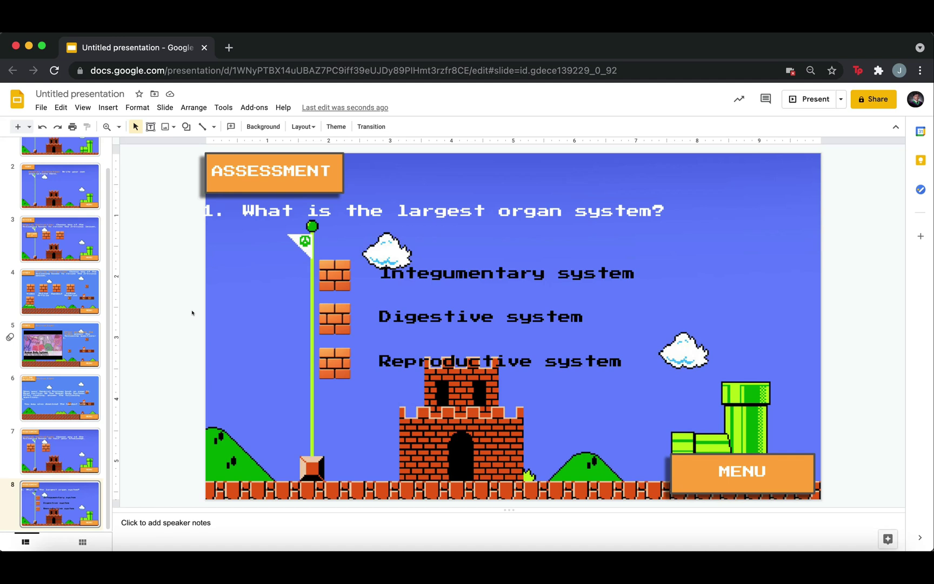
- Duplicate the question slide and draw a rectangle over the copy's answer options containing the text "INCORRECT"
{"action": "key", "text": "ctrl+d"}
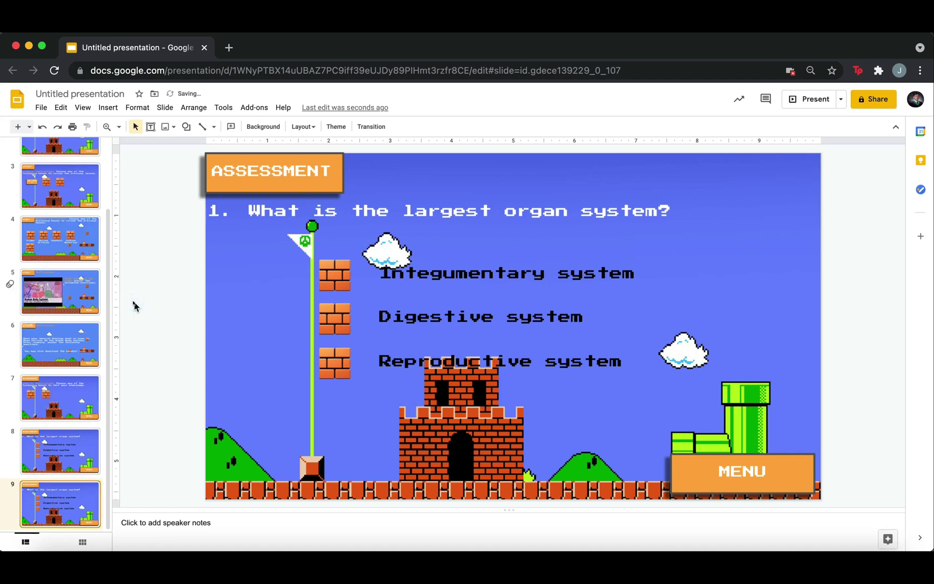
{"action": "left_click", "coordinate": [186, 127]}
{"action": "mouse_move", "coordinate": [217, 149]}
{"action": "left_click", "coordinate": [277, 150]}
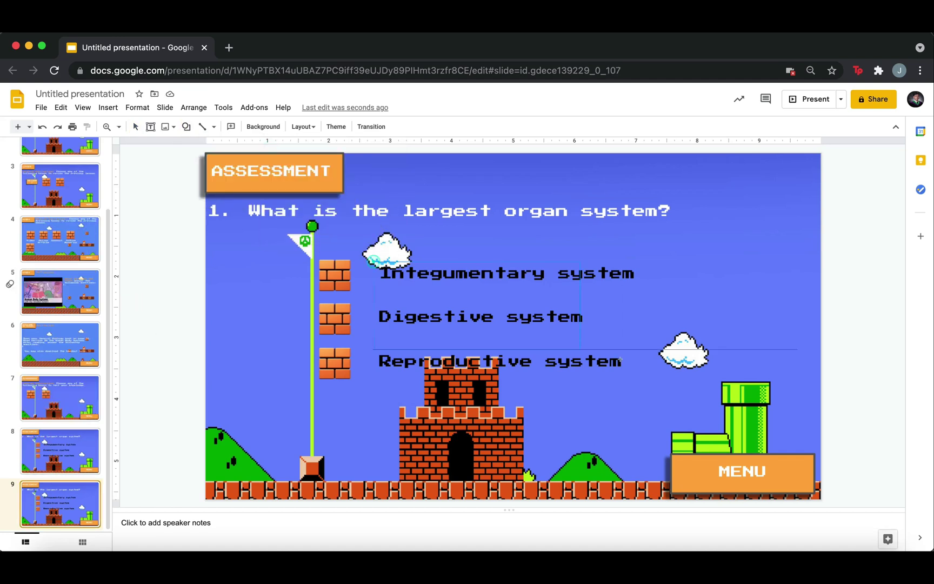
{"action": "mouse_move", "coordinate": [621, 359]}
{"action": "left_mouse_down"}
{"action": "mouse_move", "coordinate": [703, 358]}
{"action": "mouse_move", "coordinate": [710, 379]}
{"action": "mouse_move", "coordinate": [703, 369]}
{"action": "left_mouse_up"}
{"action": "double_click", "coordinate": [605, 286]}
{"action": "type", "text": "INC"}
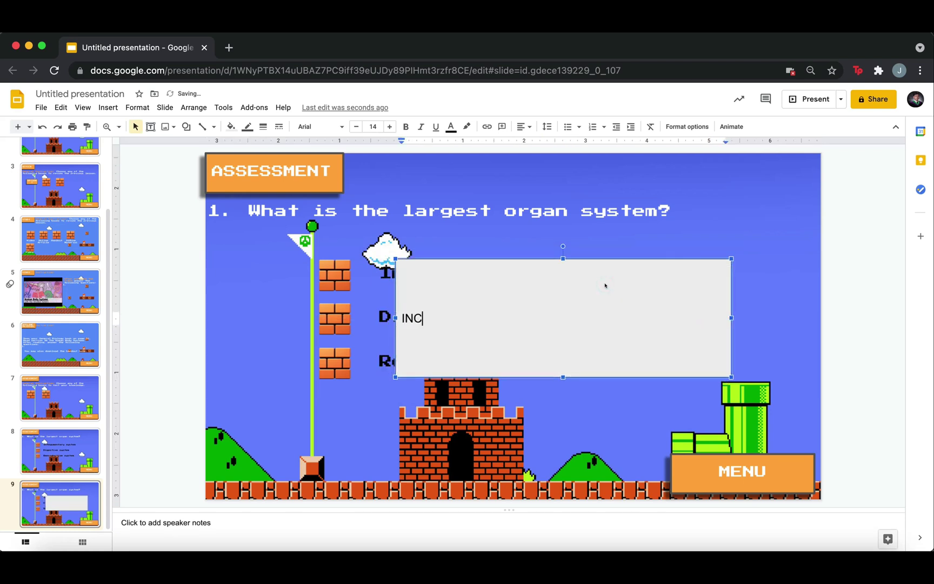
{"action": "type", "text": "ORRECT"}
- Format the "INCORRECT" text in red with the Press Start font and center it in its box
{"action": "key", "text": "super+a"}
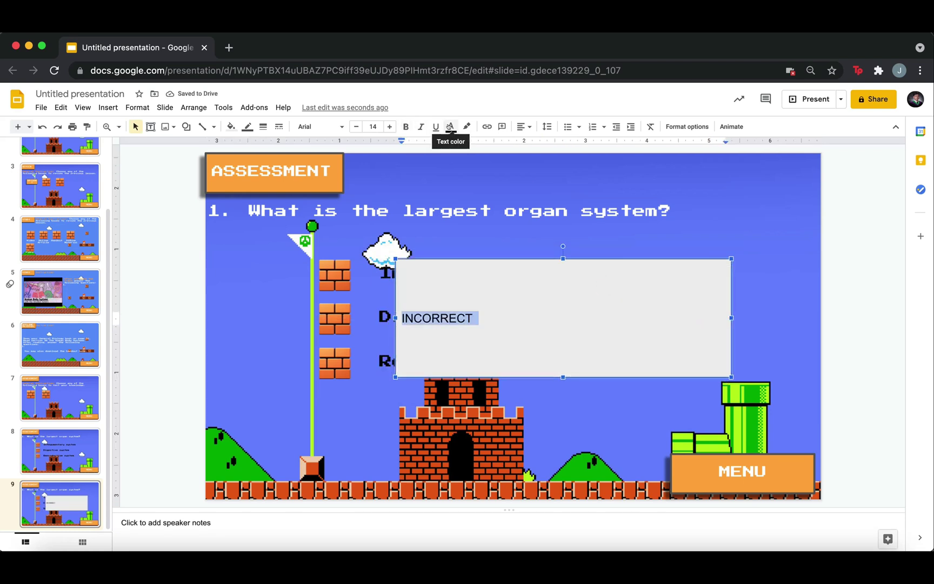
{"action": "left_click", "coordinate": [450, 127]}
{"action": "left_click", "coordinate": [472, 162]}
{"action": "left_click", "coordinate": [319, 126]}
{"action": "left_click", "coordinate": [354, 182]}
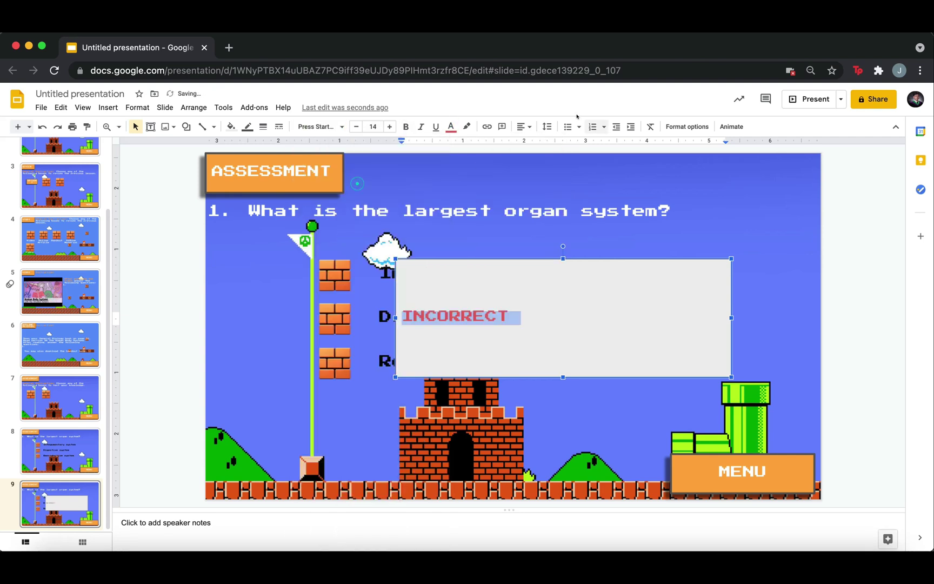
{"action": "left_click", "coordinate": [523, 127]}
{"action": "left_click", "coordinate": [539, 143]}
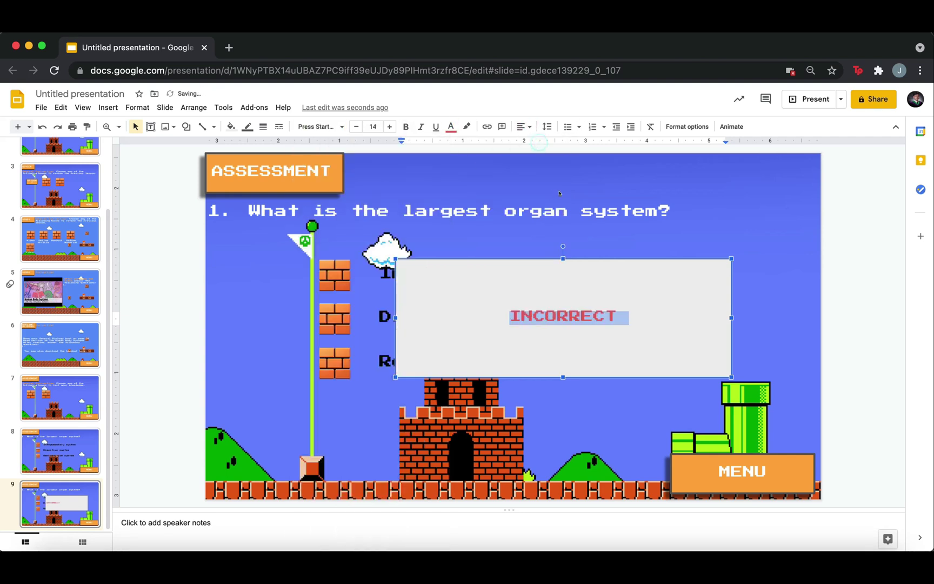
- Add "The digestive system can only be up to 30 feet in length in adults." below the INCORRECT text
{"action": "key", "text": "Right"}
{"action": "key", "text": "Return"}
{"action": "type", "text": "The digestive system can only be up to 30 feet in length in adults."}
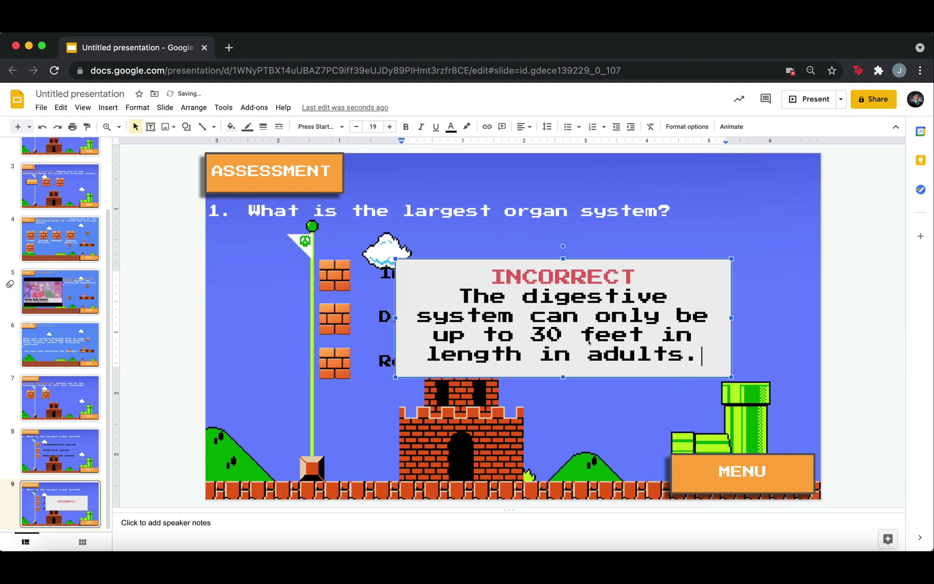
{"action": "left_click", "coordinate": [636, 390]}
- Duplicate the MENU button on slide 9 and line the copy up to its left
{"action": "left_click", "coordinate": [712, 466]}
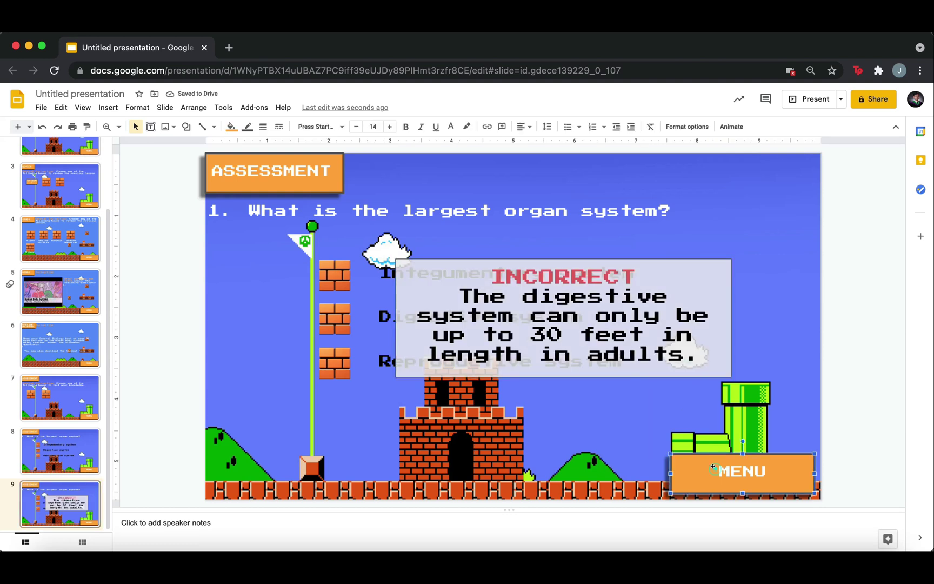
{"action": "key", "text": "super+d"}
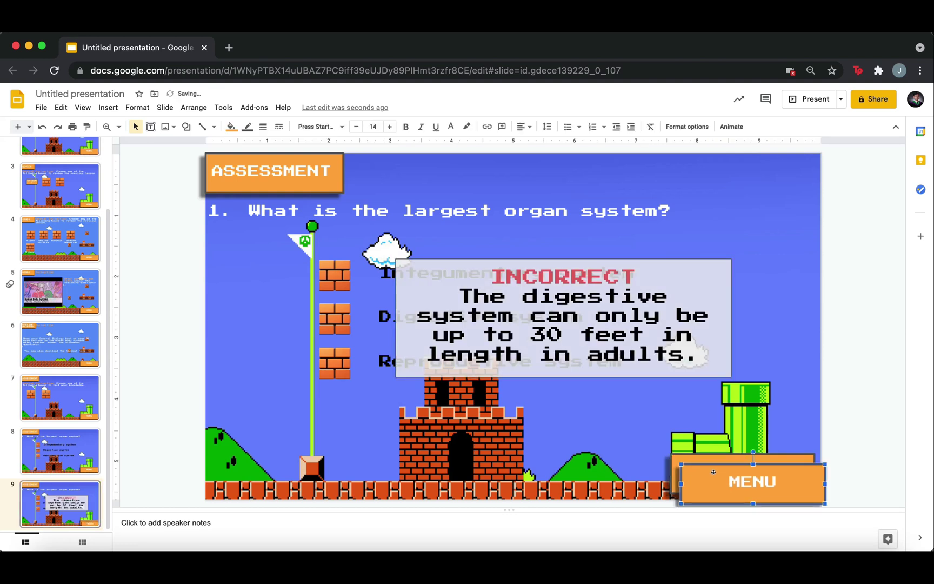
{"action": "left_click_drag", "start_coordinate": [713, 472], "coordinate": [551, 466]}
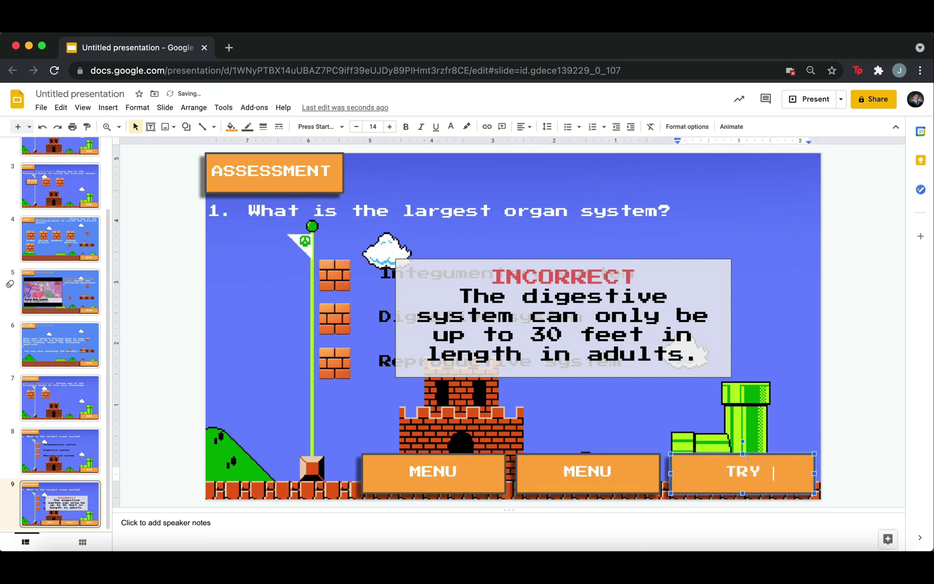
- Label slide 9's row of three buttons "MOVE ON", "GET HELP" and "TRY AGAIN" from left to right
{"action": "left_click", "coordinate": [593, 471]}
{"action": "key", "text": "BackSpace"}
{"action": "key", "text": "BackSpace"}
{"action": "key", "text": "BackSpace"}
{"action": "key", "text": "BackSpace"}
{"action": "type", "text": "GET HELP"}
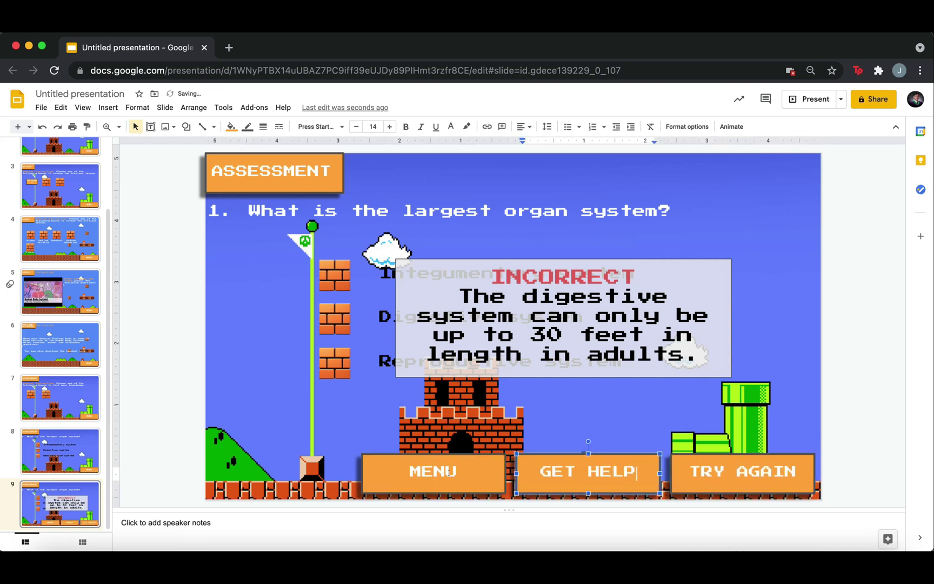
{"action": "double_click", "coordinate": [432, 472]}
{"action": "type", "text": "MOVE ON"}
{"action": "left_click", "coordinate": [186, 469]}
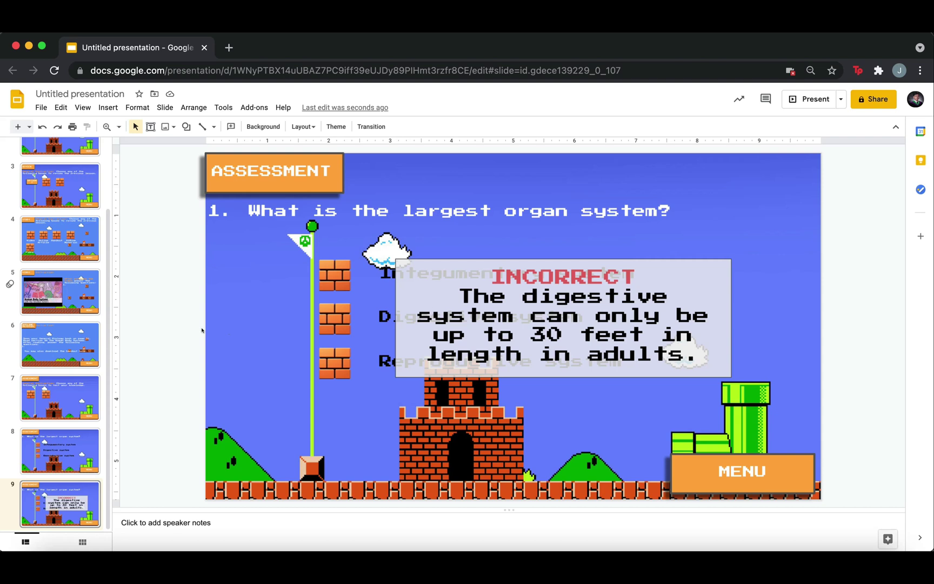
- Duplicate the INCORRECT slide and rewrite the copy's feedback as a green "CORRECT" with "The integumentary system is the largest organ of the body."
{"action": "key", "text": "ctrl+z"}
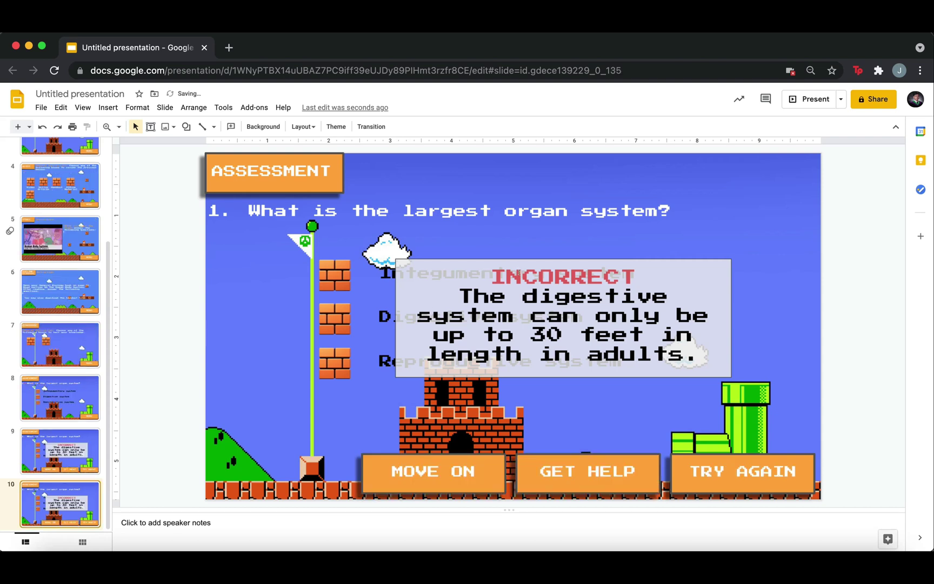
{"action": "left_click_drag", "start_coordinate": [523, 278], "coordinate": [621, 271]}
{"action": "key", "text": "BackSpace"}
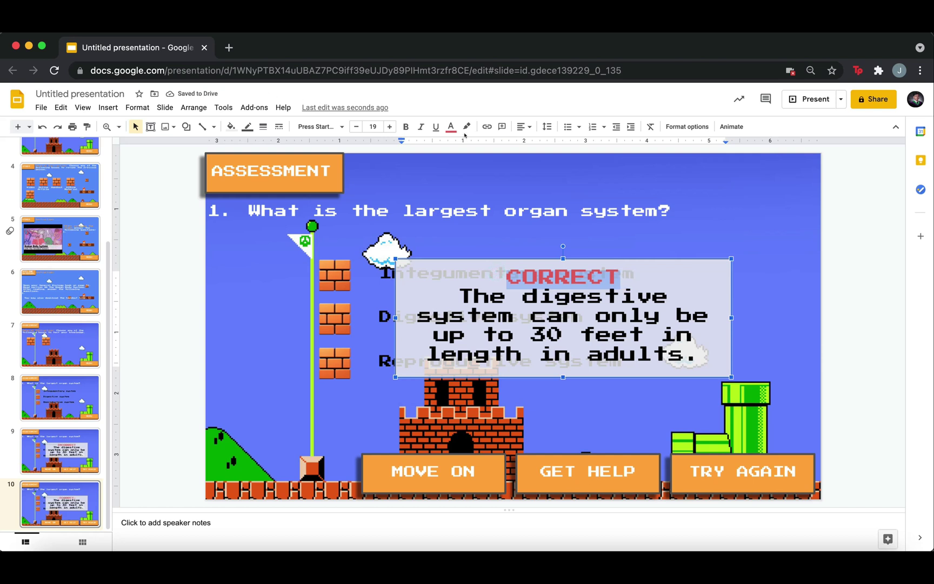
{"action": "left_click", "coordinate": [451, 126]}
{"action": "left_click", "coordinate": [498, 258]}
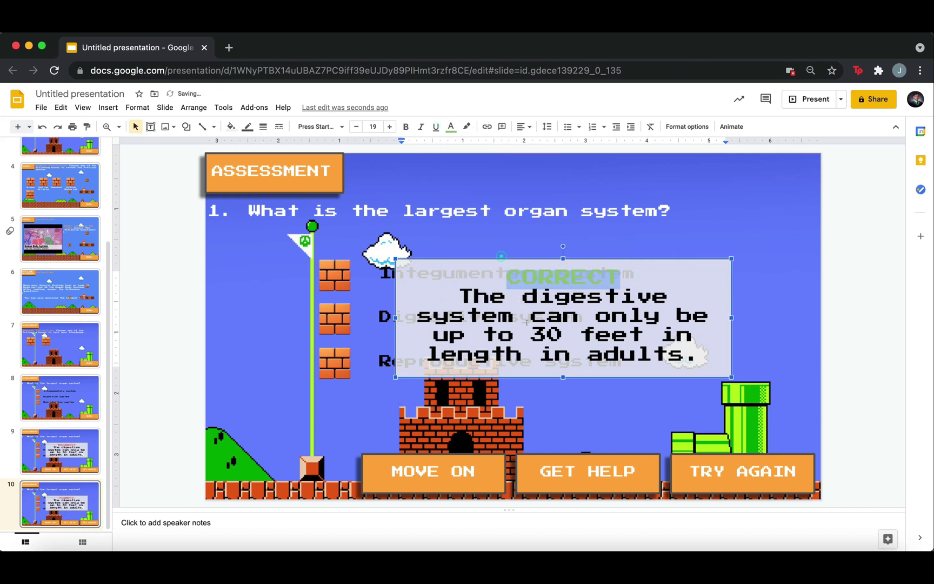
{"action": "left_click_drag", "start_coordinate": [522, 297], "coordinate": [697, 360]}
{"action": "type", "text": "integumentary system is the largest organ of the body."}
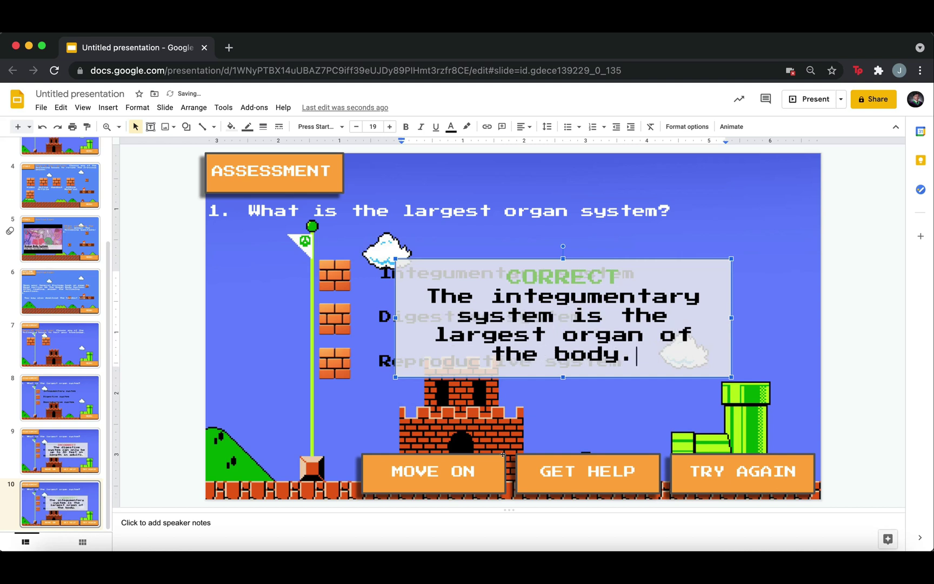
- On the CORRECT slide, relabel the TRY AGAIN button "DO NEXT" and delete the GET HELP and MOVE ON buttons
{"action": "triple_click", "coordinate": [776, 470]}
{"action": "type", "text": "DO NEXT"}
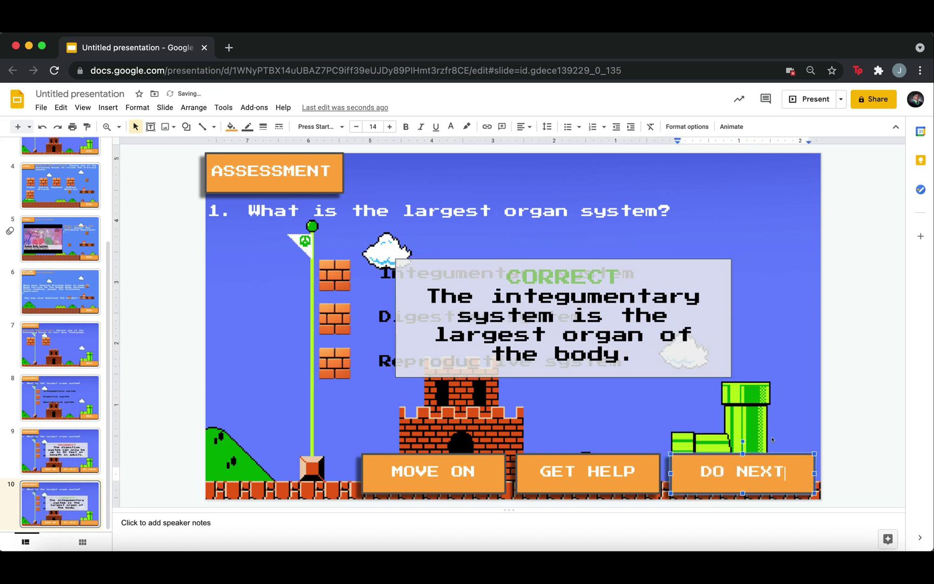
{"action": "left_click", "coordinate": [588, 454]}
{"action": "key", "text": "Delete"}
{"action": "left_click", "coordinate": [490, 466]}
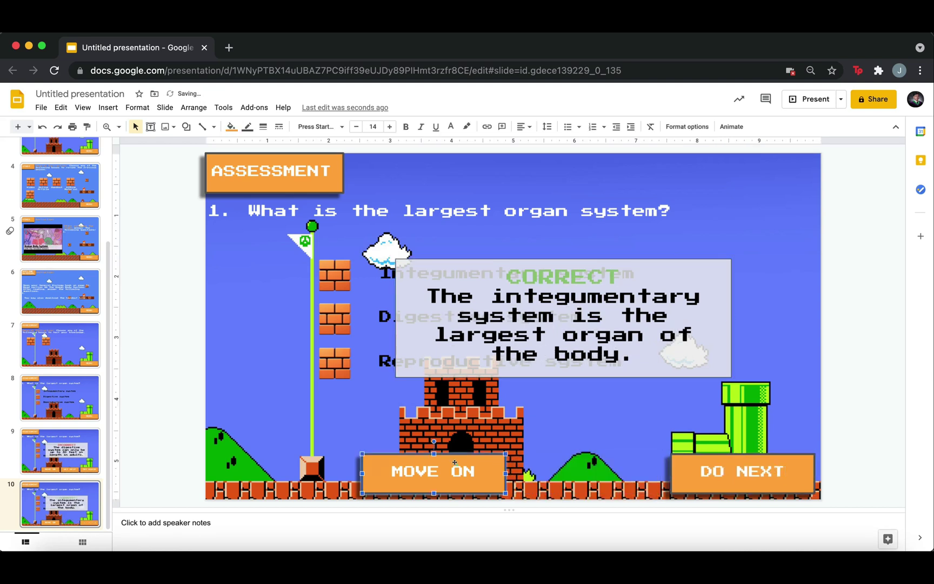
{"action": "key", "text": "Delete"}
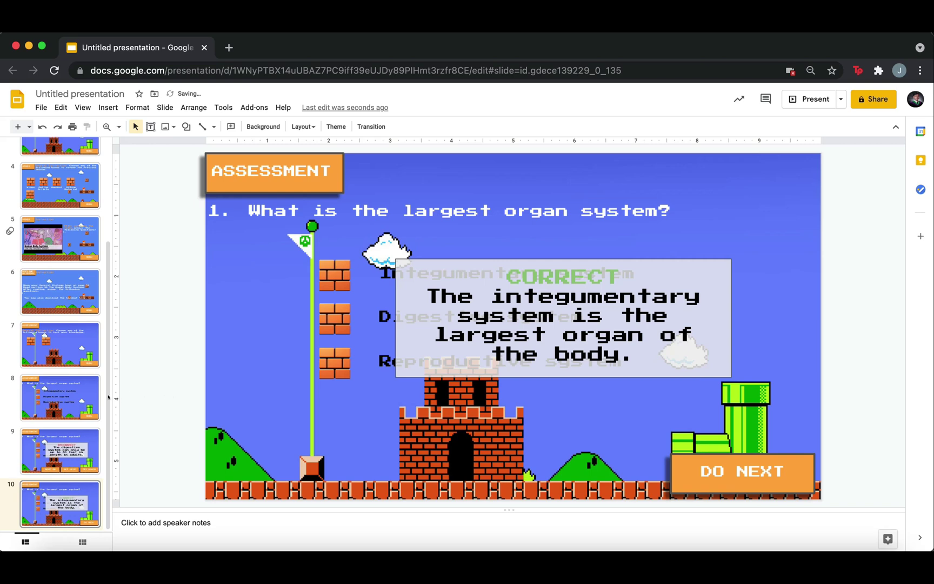
- Duplicate slide 8, the question slide without a feedback box
{"action": "left_click", "coordinate": [75, 395]}
{"action": "right_click", "coordinate": [75, 394]}
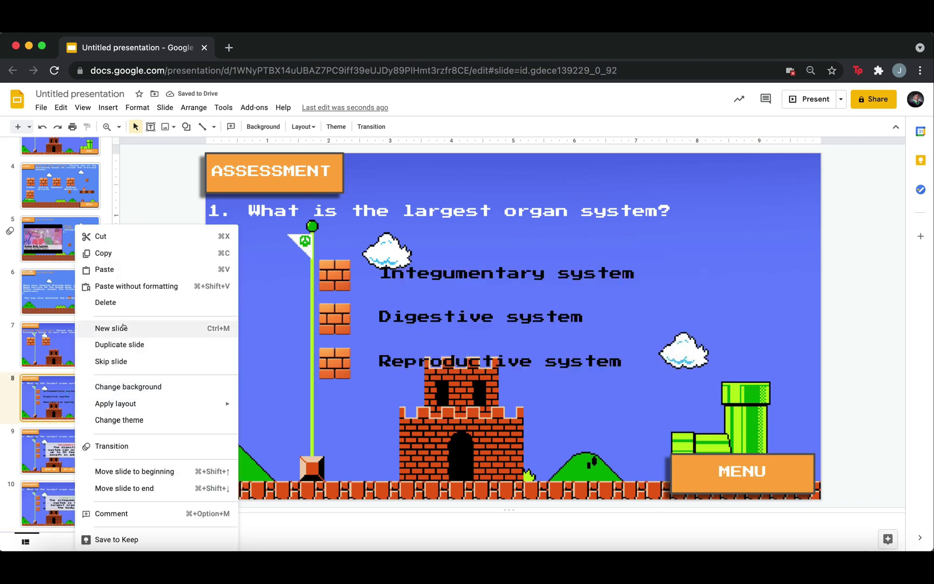
{"action": "key", "text": "Escape"}
{"action": "right_click", "coordinate": [53, 395]}
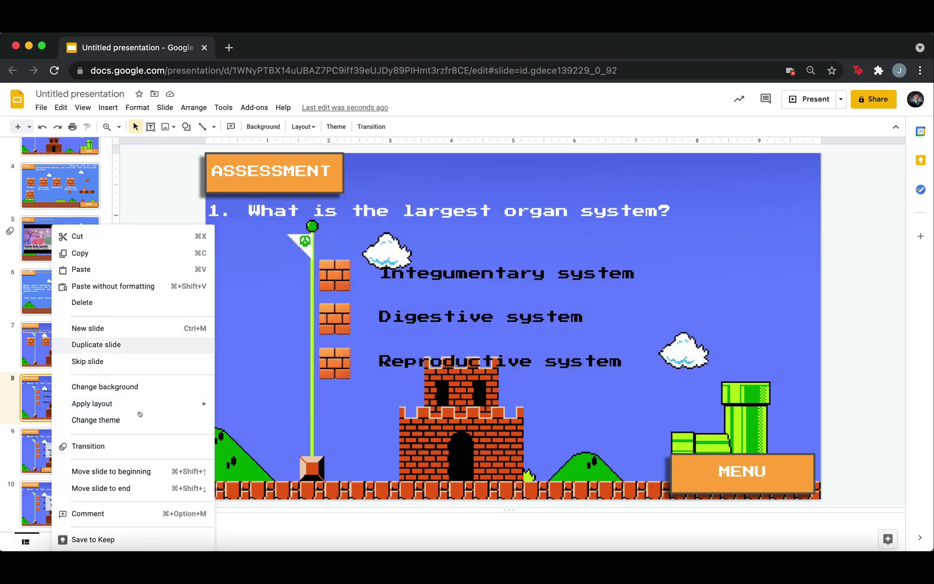
{"action": "left_click", "coordinate": [28, 394]}
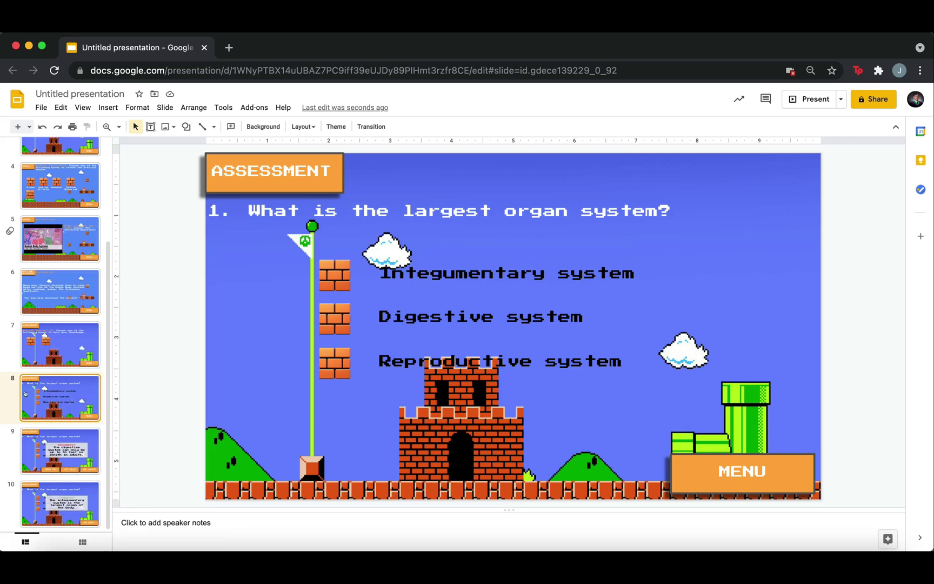
{"action": "right_click", "coordinate": [25, 393]}
{"action": "left_click", "coordinate": [65, 345]}
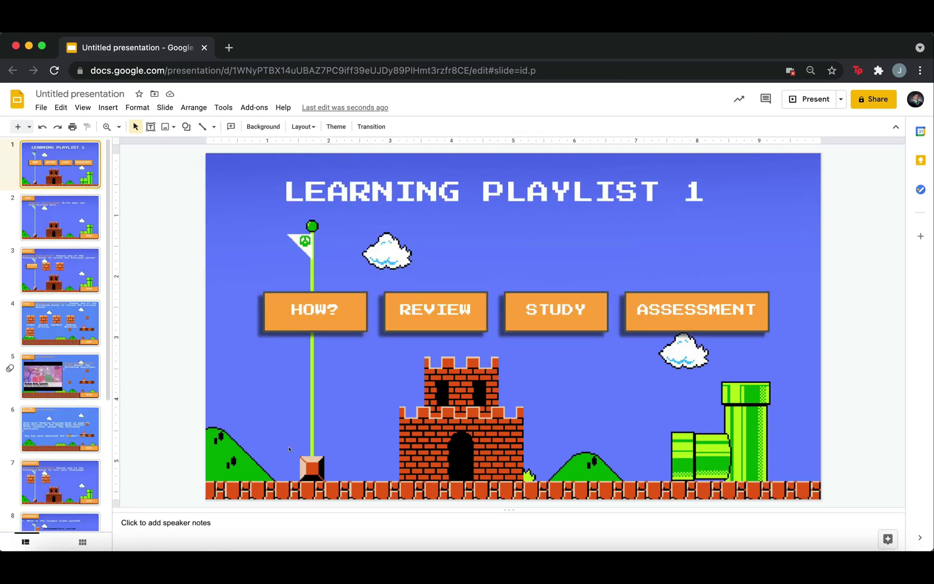
- Link the HOW? button on the LEARNING PLAYLIST 1 menu slide to Slide 2
{"action": "left_click", "coordinate": [321, 319]}
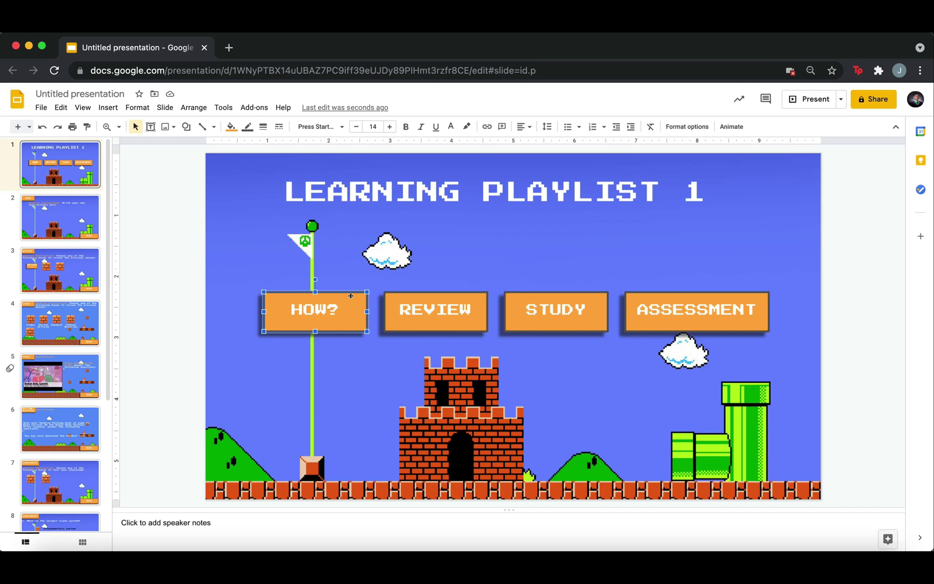
{"action": "left_click", "coordinate": [487, 127]}
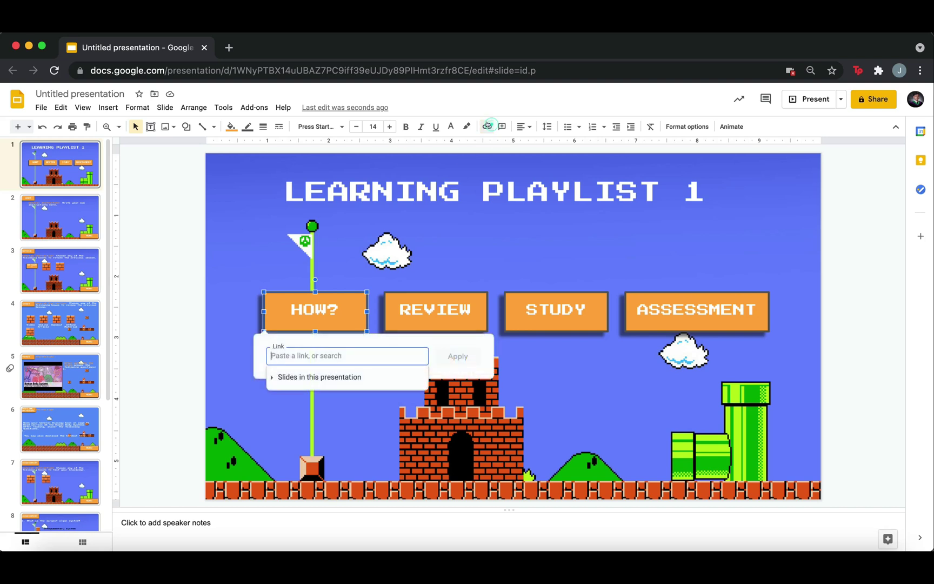
{"action": "left_click", "coordinate": [317, 377]}
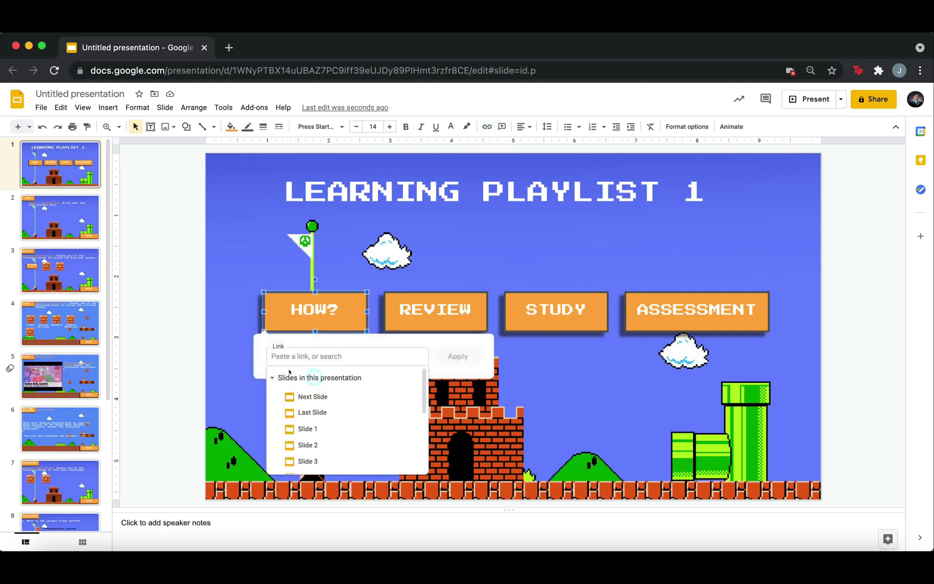
{"action": "left_click", "coordinate": [324, 444]}
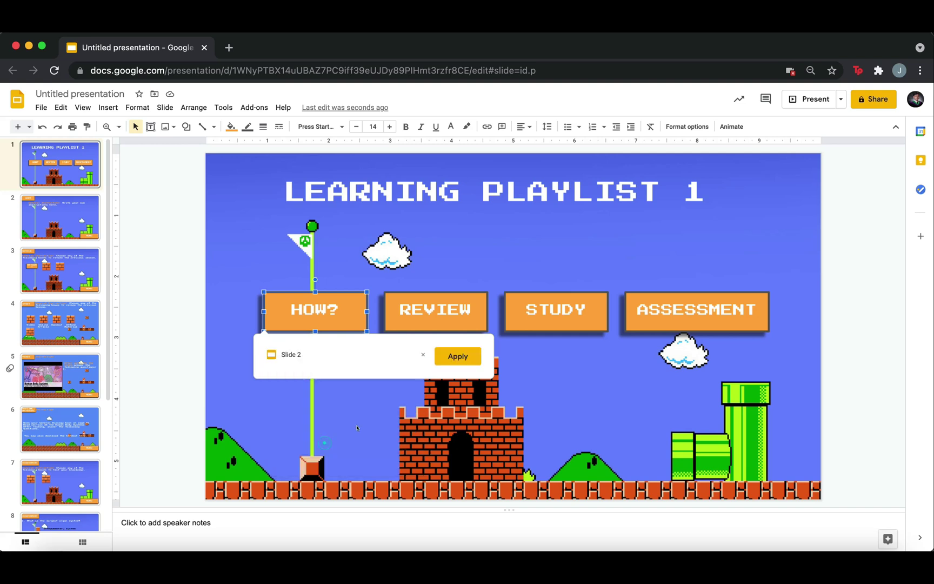
{"action": "left_click", "coordinate": [442, 356]}
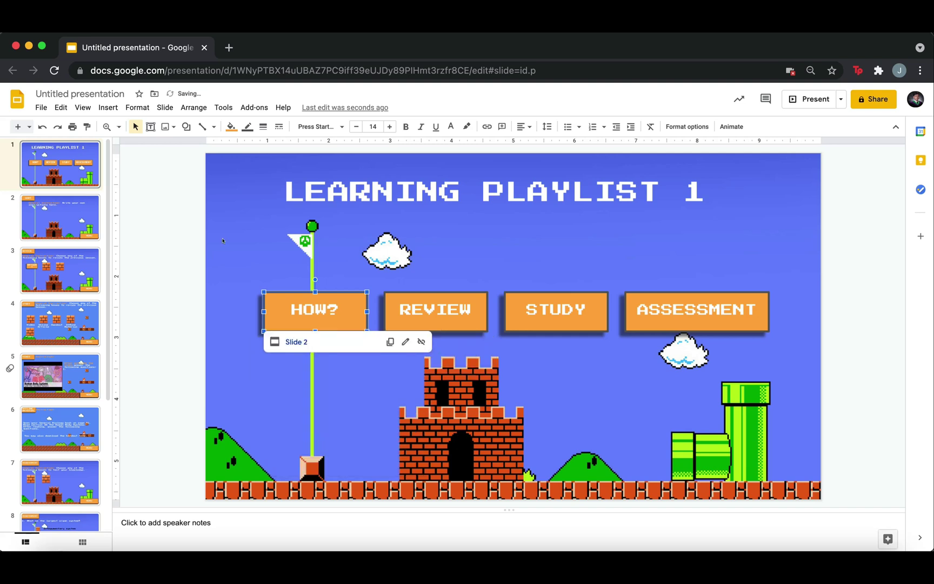
- Link the MENU button on the HOW? slide to another slide in this presentation
{"action": "left_click", "coordinate": [47, 217]}
{"action": "left_click", "coordinate": [804, 459]}
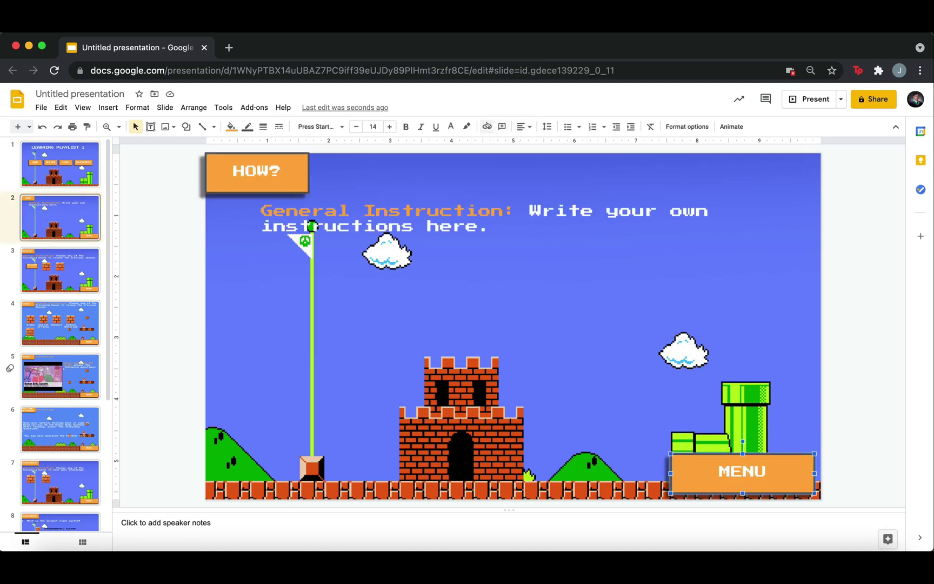
{"action": "left_click", "coordinate": [487, 126]}
{"action": "left_click", "coordinate": [736, 487]}
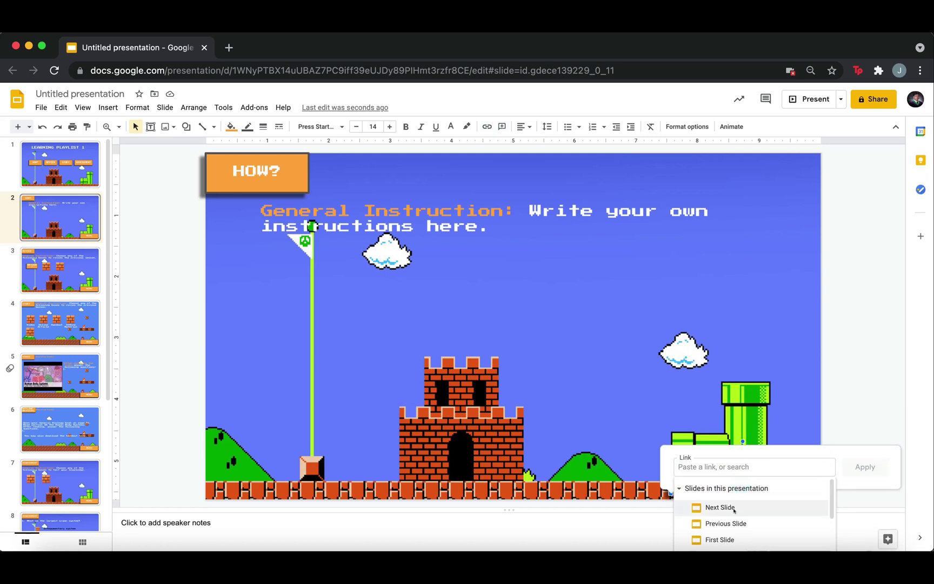
{"action": "scroll", "coordinate": [727, 507], "scroll_direction": "down", "scroll_amount": 1}
{"action": "left_click", "coordinate": [828, 385]}
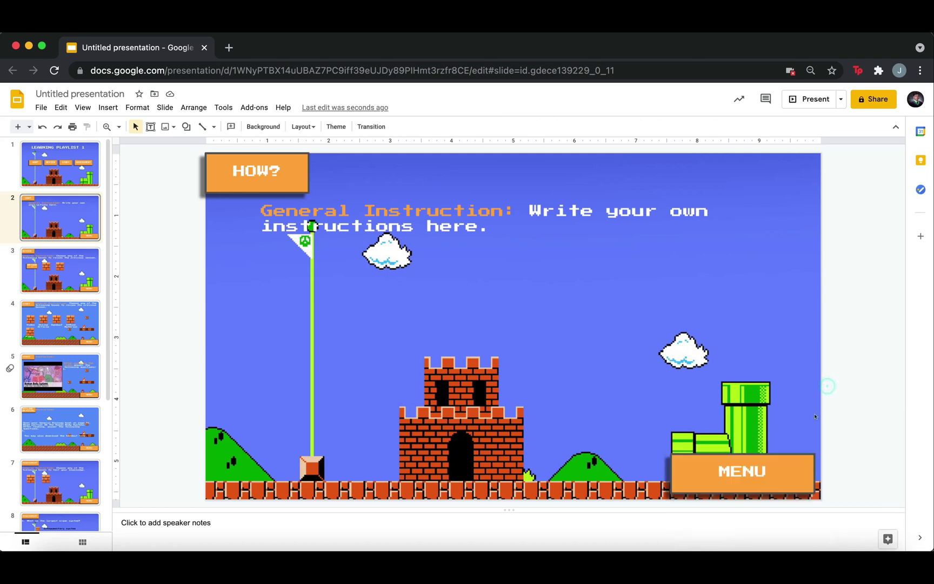
{"action": "left_click", "coordinate": [799, 458]}
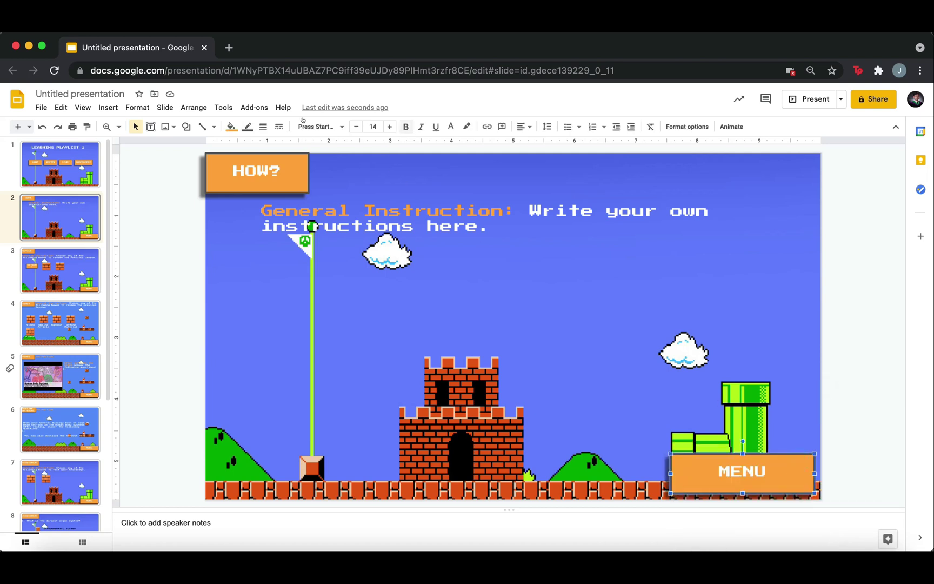
- Link the REVIEW button on the LEARNING PLAYLIST 1 menu slide to Slide 3
{"action": "left_click", "coordinate": [59, 164]}
{"action": "left_click", "coordinate": [481, 294]}
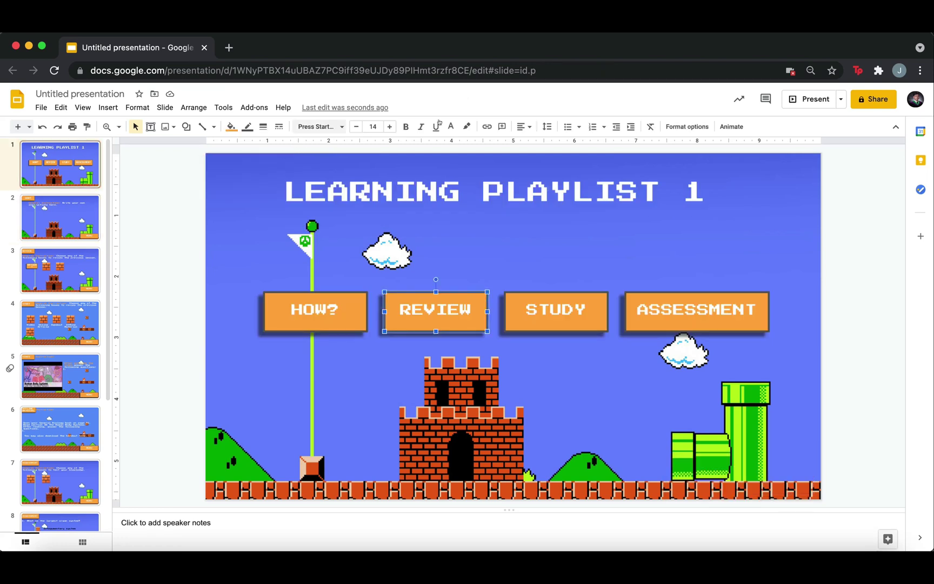
{"action": "left_click", "coordinate": [487, 126]}
{"action": "left_click", "coordinate": [499, 377]}
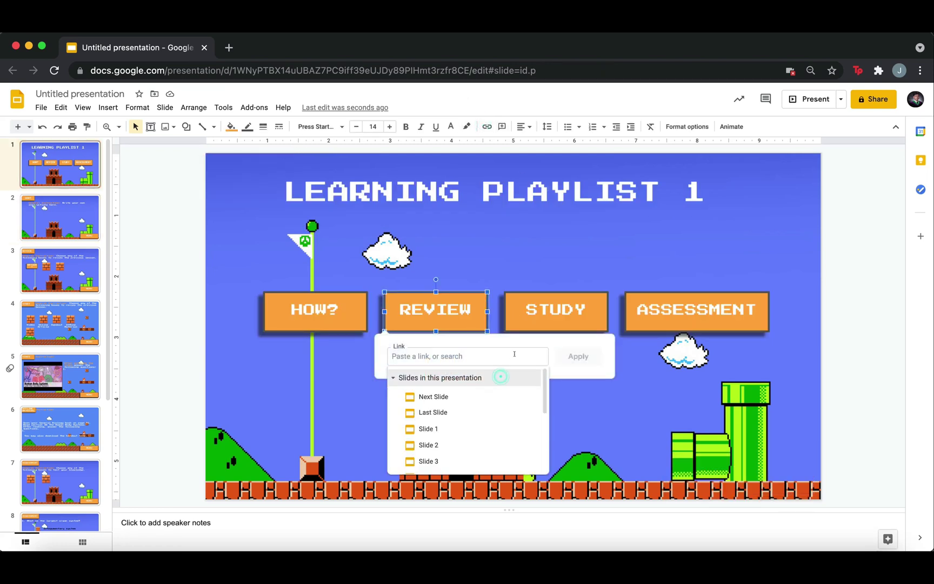
{"action": "left_click", "coordinate": [492, 461]}
- Link the MENU button on the REVIEW slide to Slide 1
{"action": "left_click", "coordinate": [59, 270]}
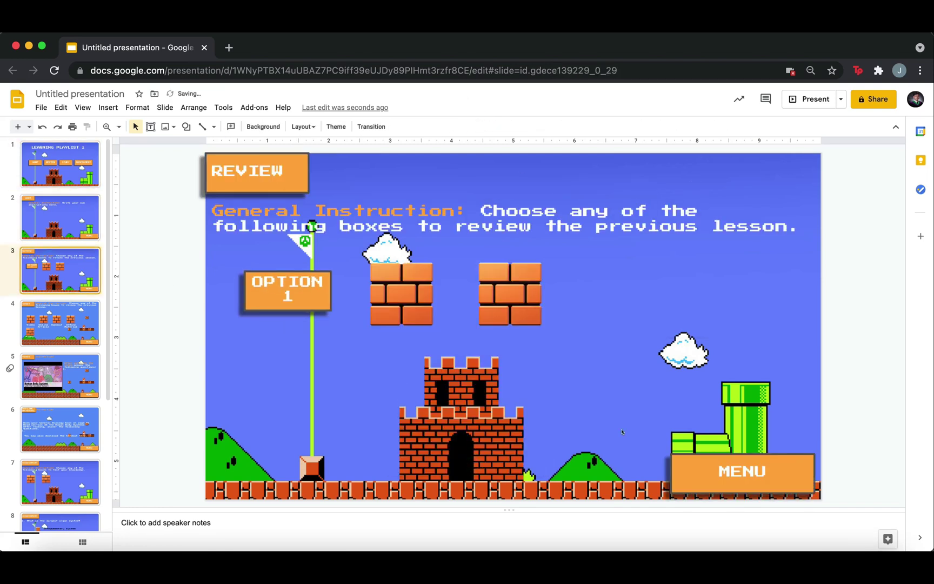
{"action": "left_click", "coordinate": [741, 470]}
{"action": "left_click", "coordinate": [488, 127]}
{"action": "left_click", "coordinate": [703, 486]}
{"action": "left_click", "coordinate": [725, 538]}
{"action": "left_click", "coordinate": [864, 468]}
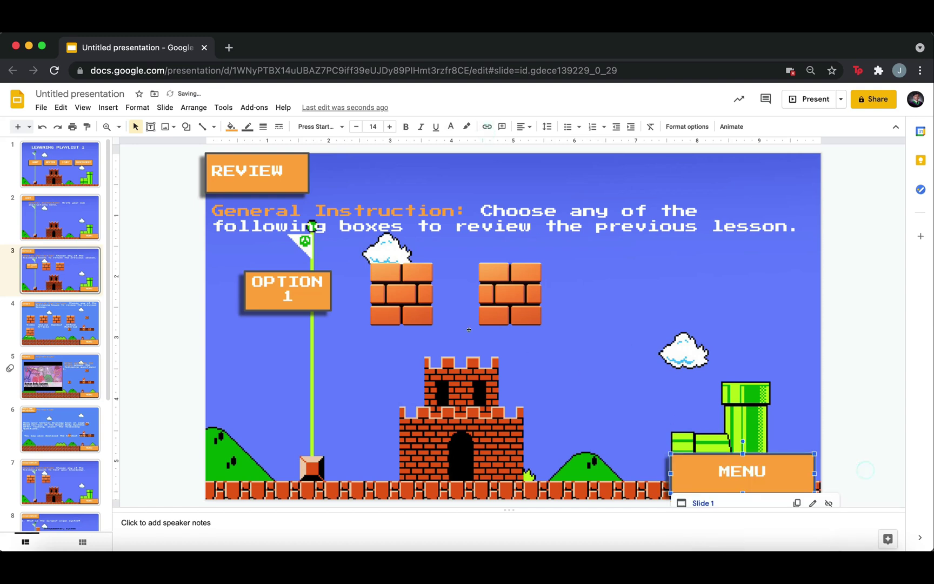
{"action": "left_click", "coordinate": [352, 379]}
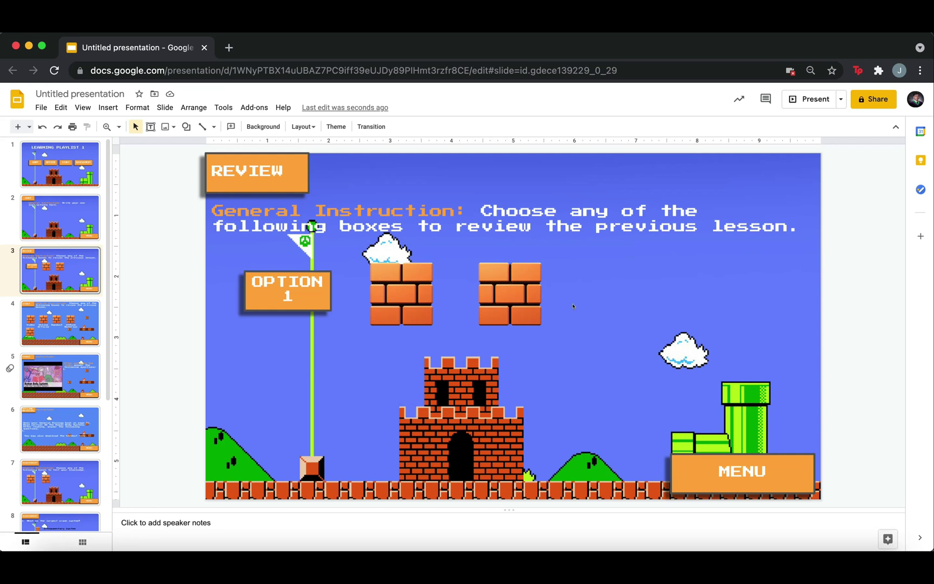
- Link the STUDY button on the LEARNING PLAYLIST 1 menu slide to the STUDY slide, and link that slide's MENU button
{"action": "left_click", "coordinate": [93, 186]}
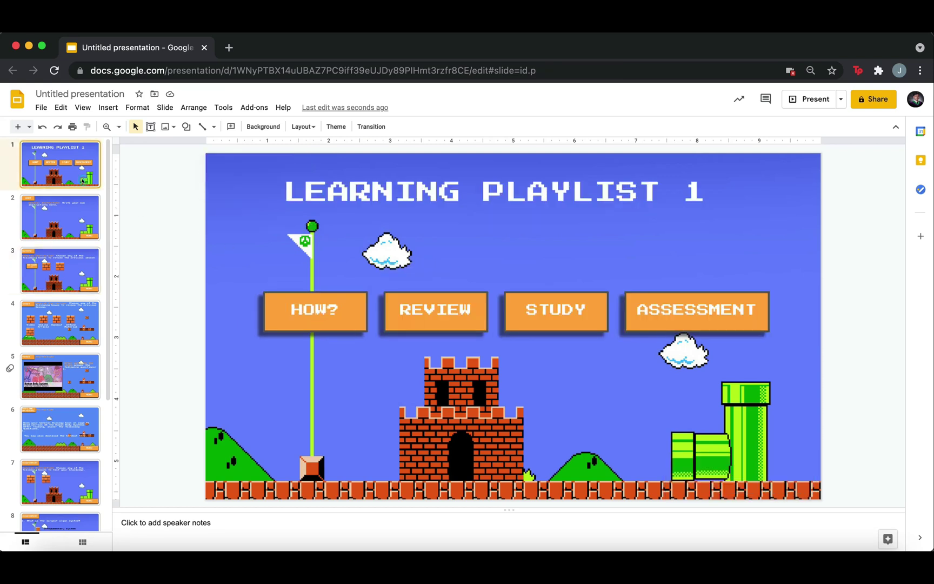
{"action": "left_click", "coordinate": [596, 301]}
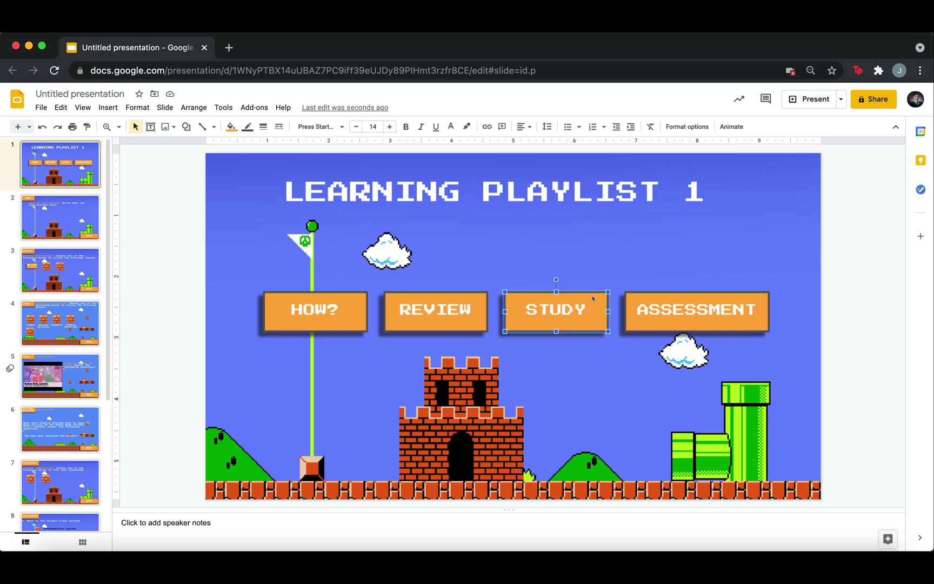
{"action": "left_click", "coordinate": [487, 127]}
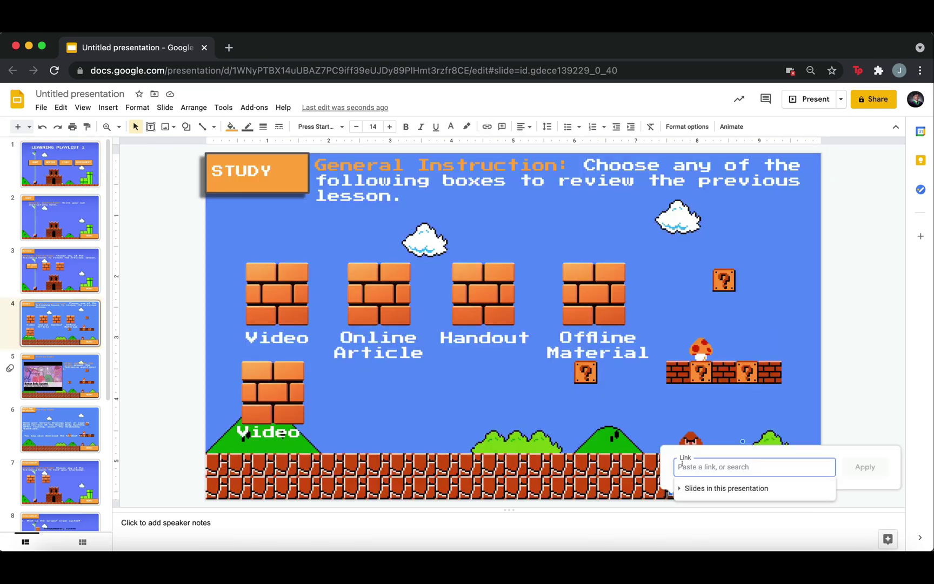
{"action": "left_click", "coordinate": [471, 356]}
- On the STUDY slide, check the first Video block's link and link the second Video block below it to Slide 5
{"action": "left_click", "coordinate": [278, 290]}
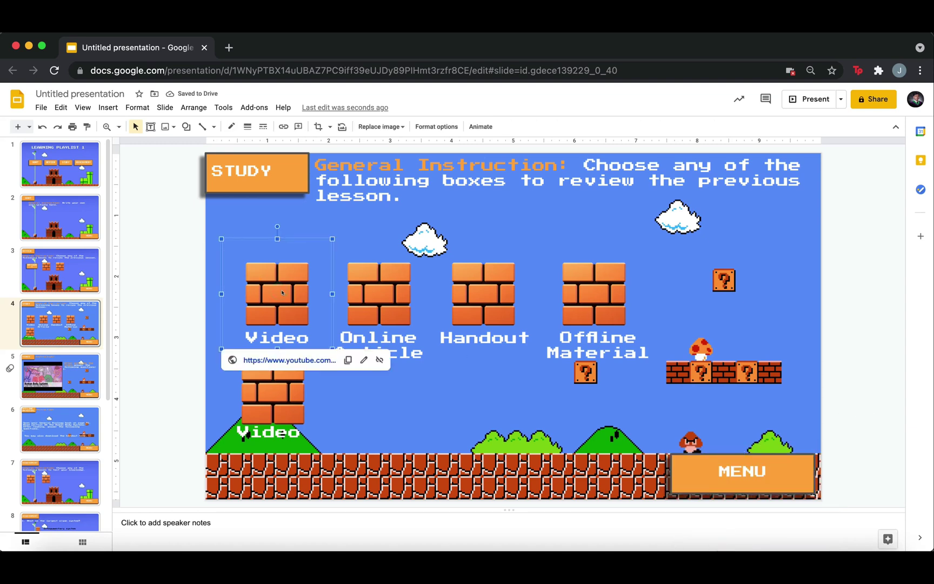
{"action": "left_click", "coordinate": [178, 304]}
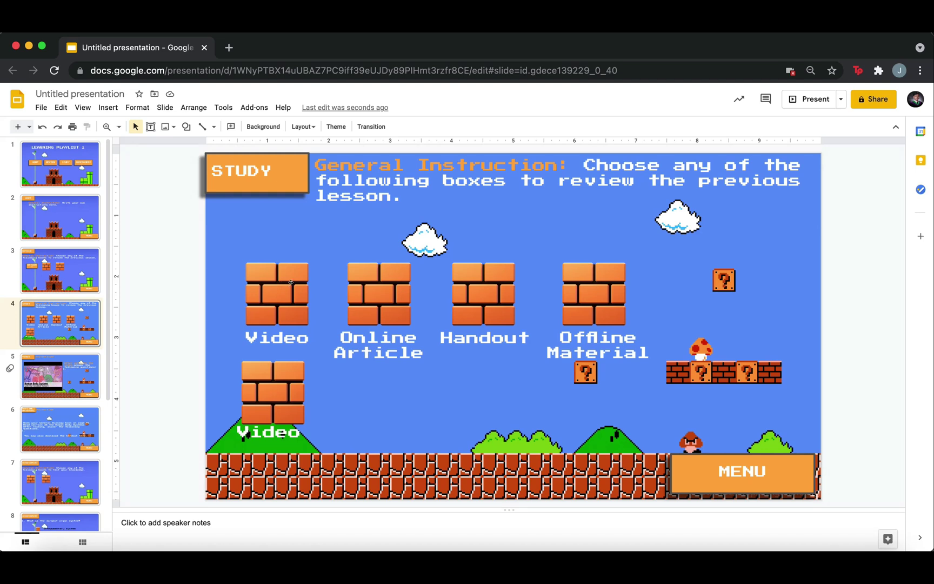
{"action": "left_click", "coordinate": [303, 395]}
{"action": "key", "text": "ctrl+k"}
{"action": "left_click", "coordinate": [303, 494]}
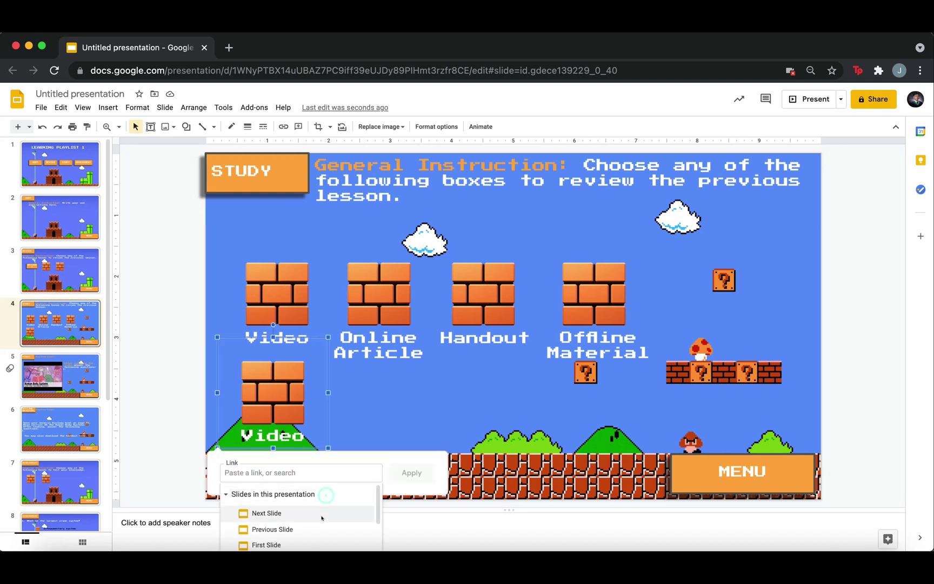
{"action": "scroll", "coordinate": [323, 519], "scroll_direction": "down", "scroll_amount": 3}
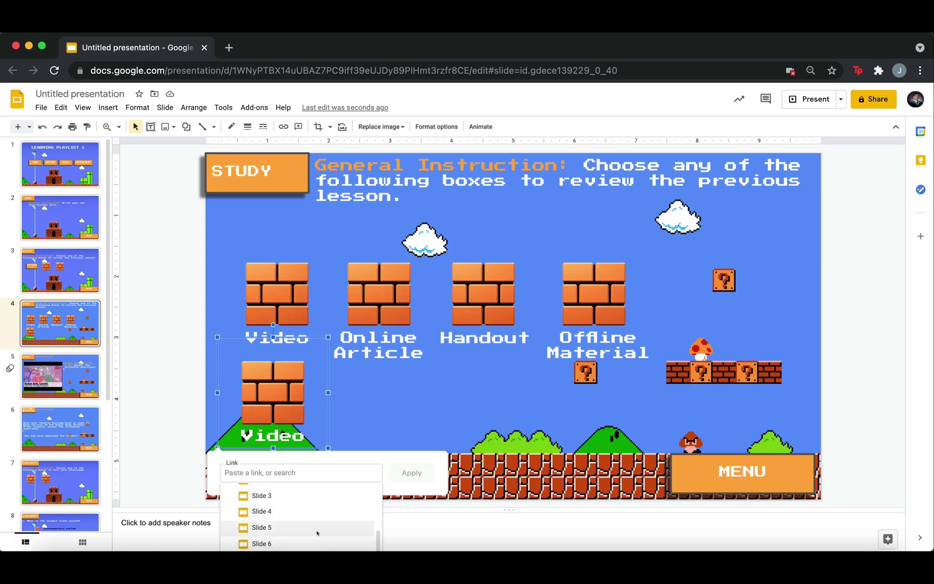
{"action": "left_click", "coordinate": [317, 528]}
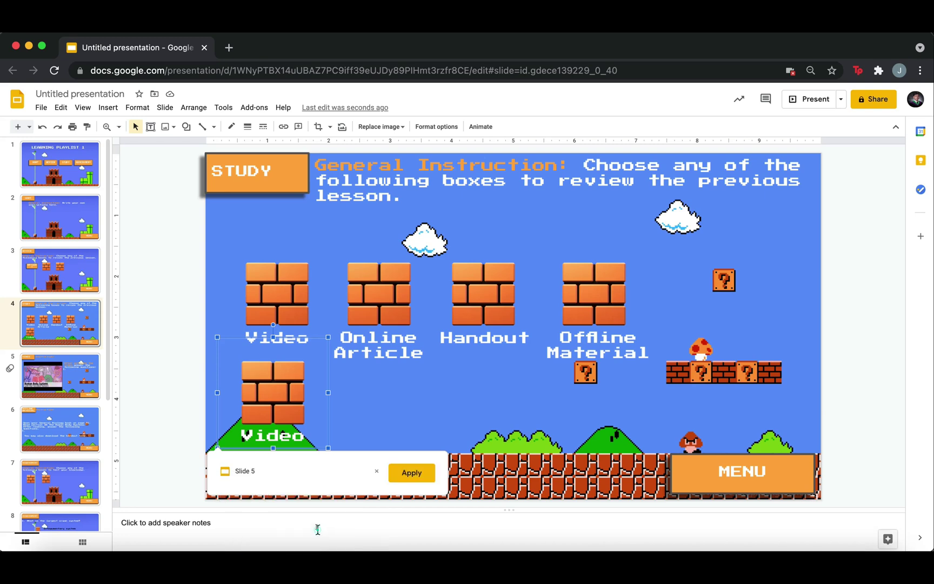
{"action": "left_click", "coordinate": [408, 472]}
- Relabel the MENU button on the VIDEO slide "BACK"
{"action": "left_click", "coordinate": [250, 459]}
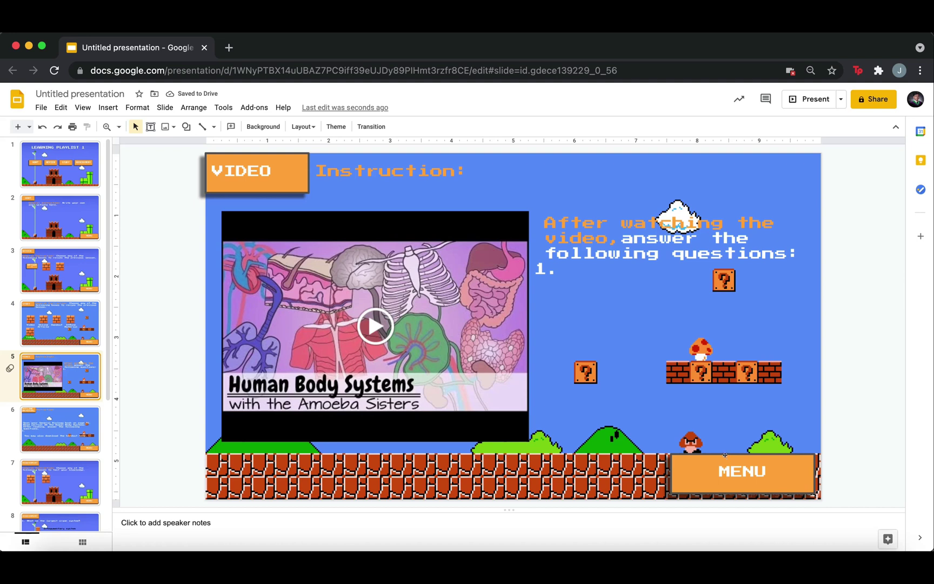
{"action": "left_click", "coordinate": [755, 463]}
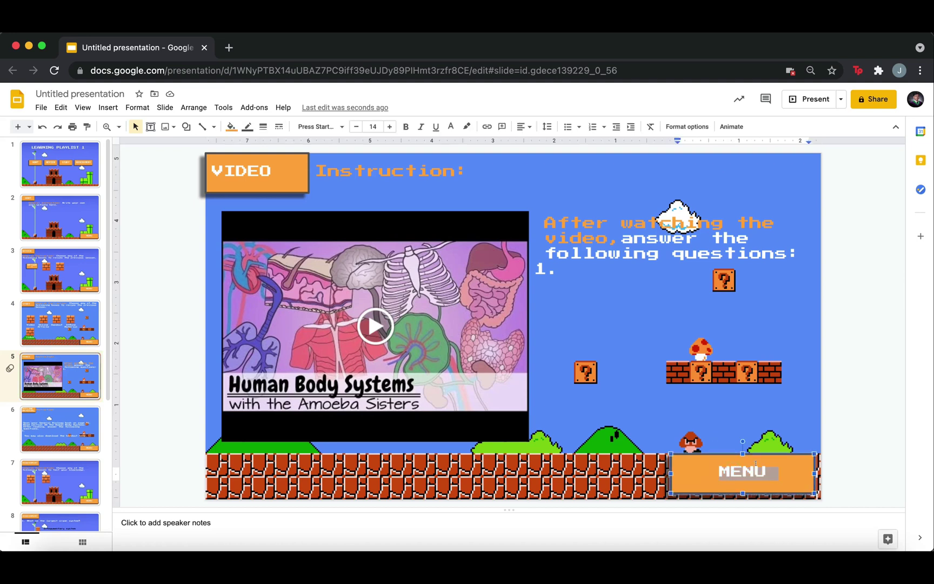
{"action": "double_click", "coordinate": [755, 463]}
{"action": "type", "text": "BACK"}
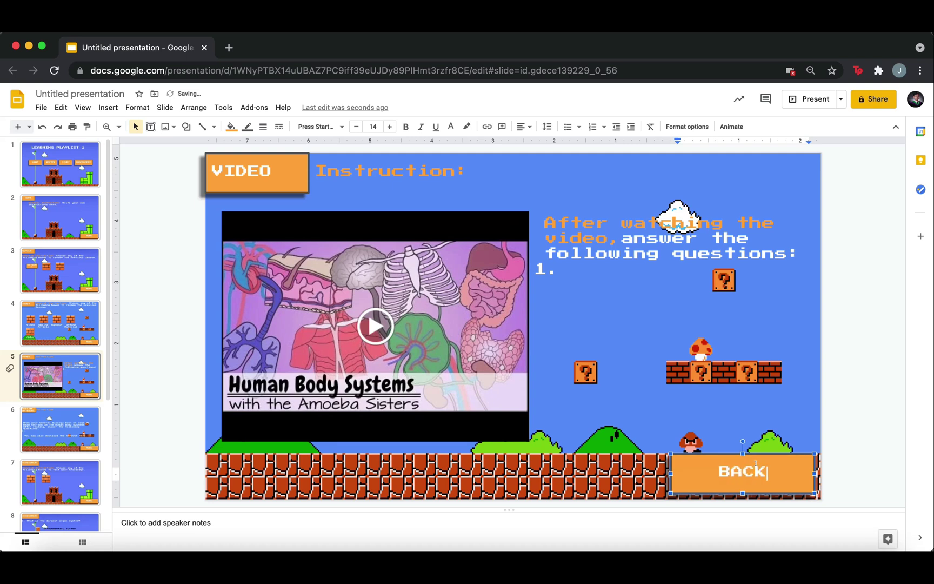
{"action": "key", "text": "Escape"}
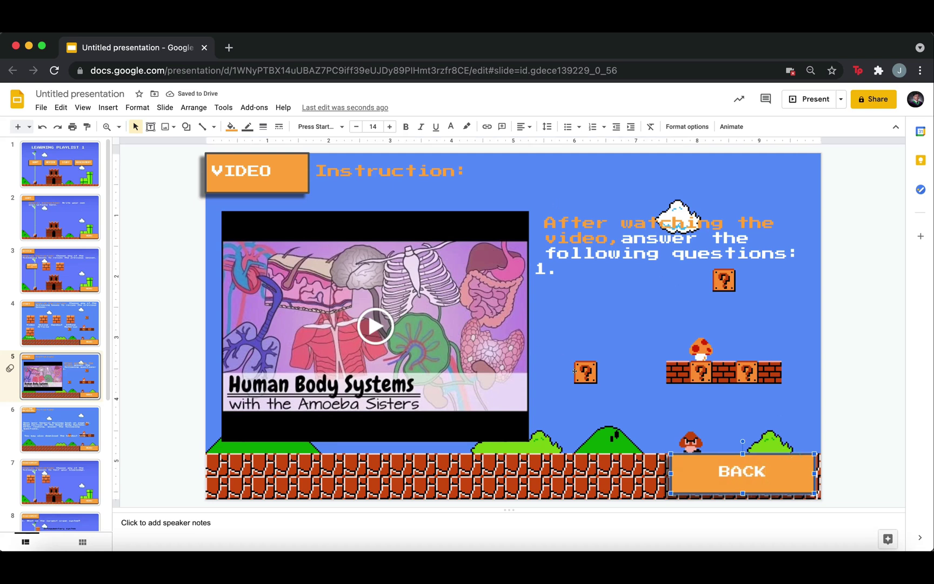
- Link the BACK button on the VIDEO slide to another slide in this presentation
{"action": "left_click", "coordinate": [486, 127]}
{"action": "left_click", "coordinate": [729, 490]}
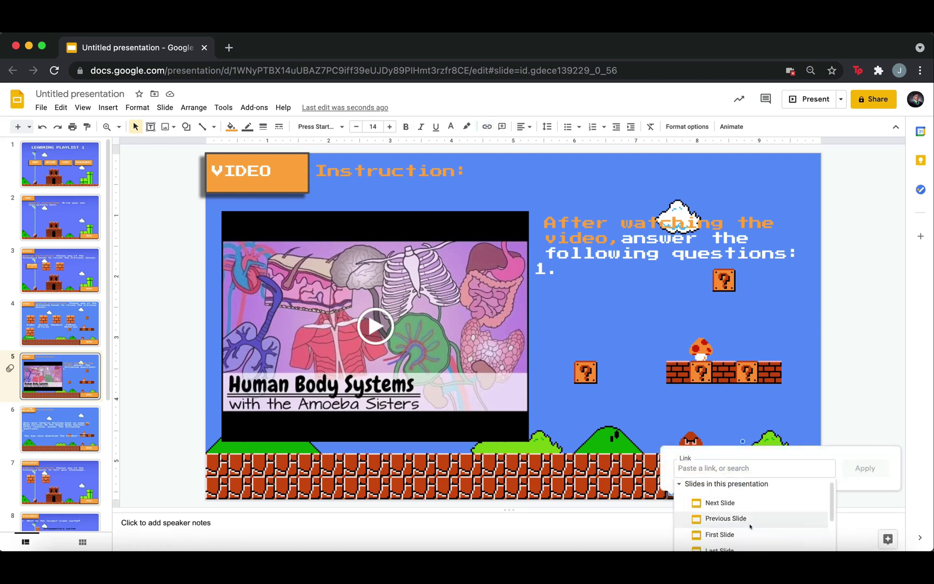
{"action": "scroll", "coordinate": [737, 503], "scroll_direction": "down", "scroll_amount": 5}
{"action": "left_click", "coordinate": [854, 466]}
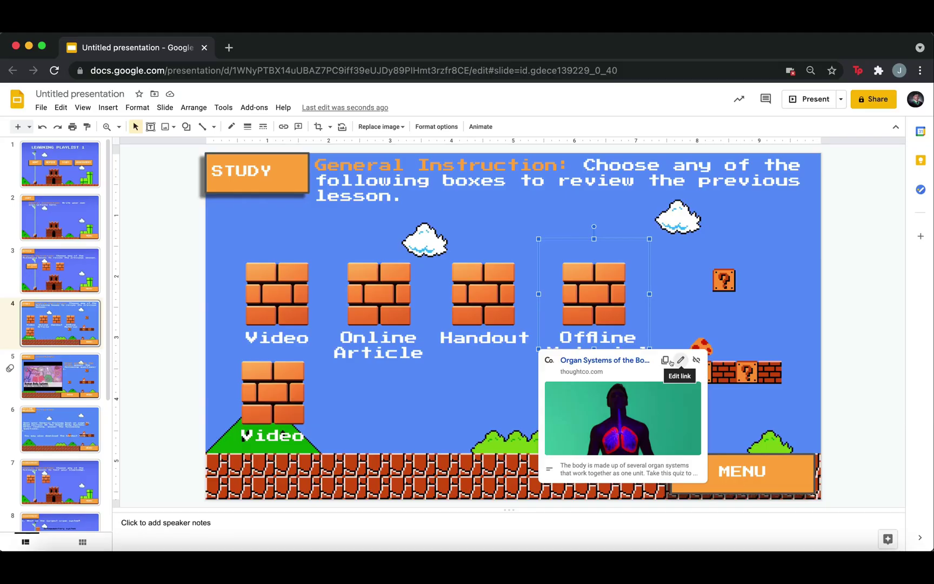
{"action": "left_click", "coordinate": [672, 363]}
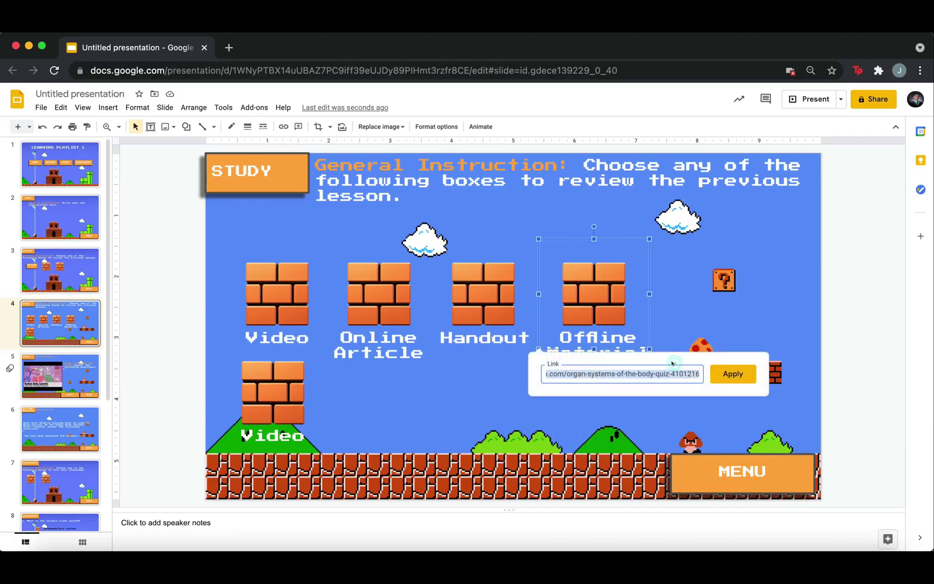
{"action": "key", "text": "BackSpace"}
{"action": "key", "text": "Escape"}
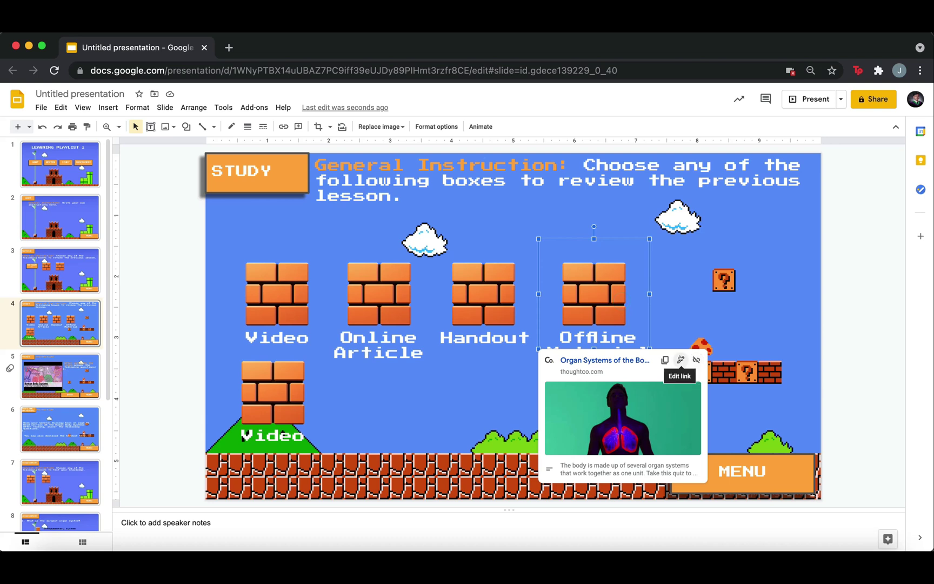
- Replace the web link on the STUDY slide's Offline Material block with a link to Slide 6 and open that slide
{"action": "left_click", "coordinate": [680, 361]}
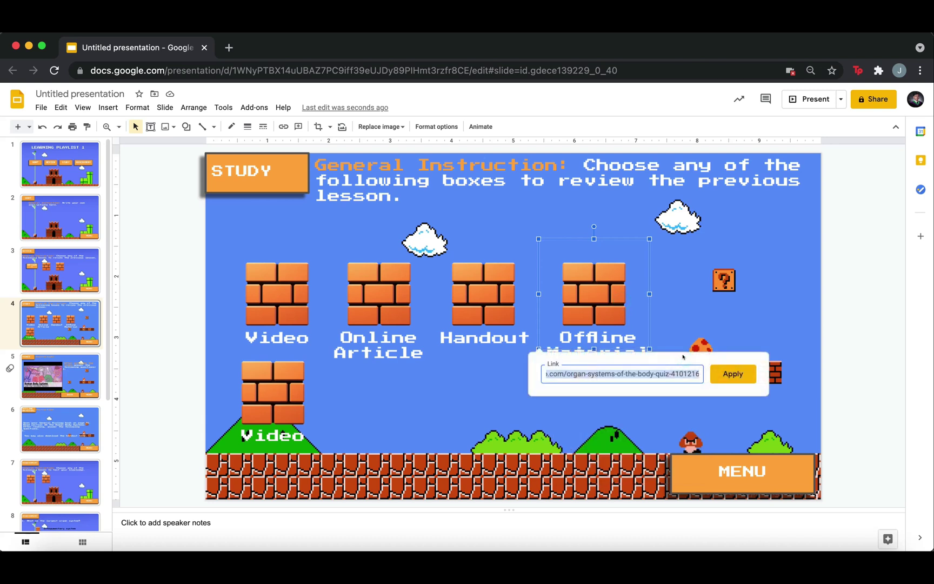
{"action": "key", "text": "BackSpace"}
{"action": "left_click", "coordinate": [618, 395]}
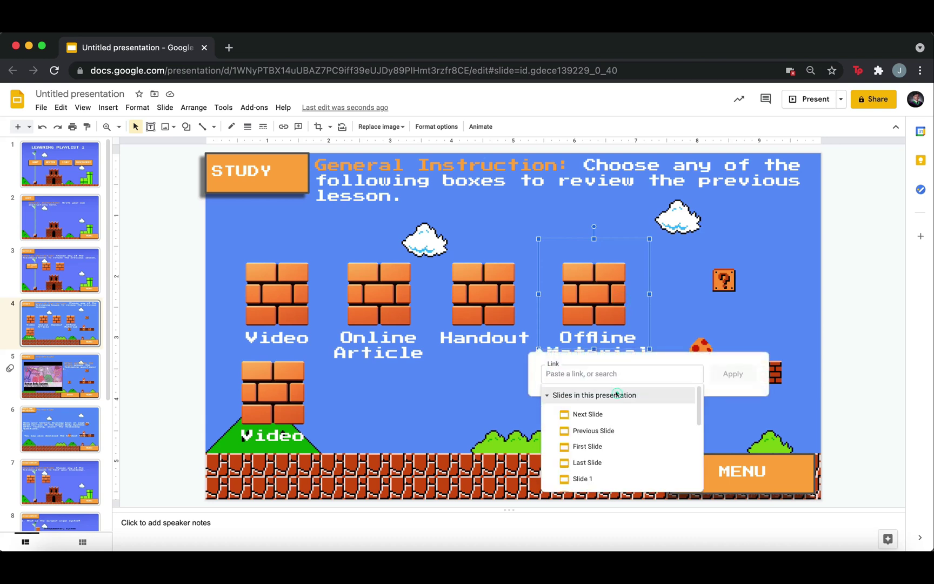
{"action": "scroll", "coordinate": [622, 427], "scroll_direction": "down", "scroll_amount": 1}
{"action": "scroll", "coordinate": [622, 427], "scroll_direction": "down", "scroll_amount": 3}
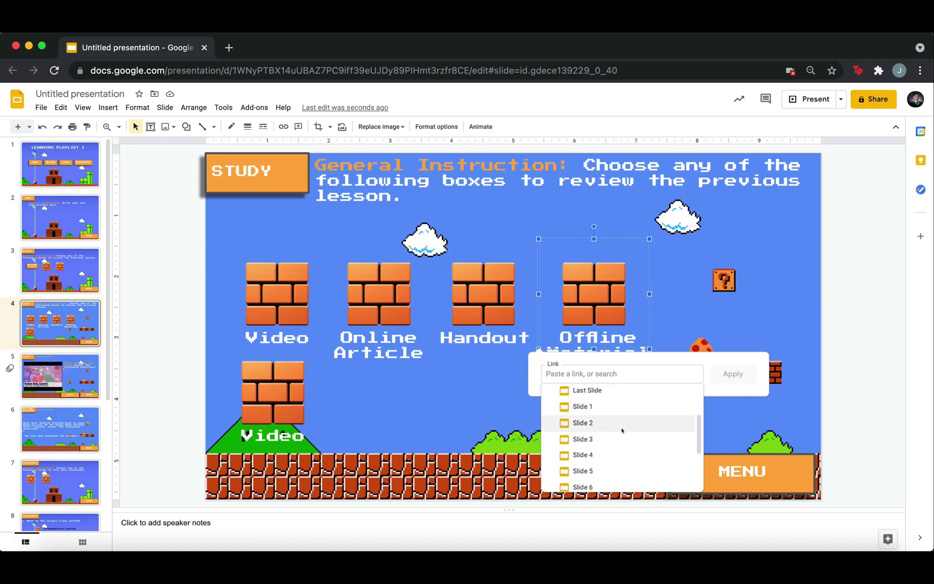
{"action": "left_click", "coordinate": [614, 470]}
{"action": "left_click", "coordinate": [733, 373]}
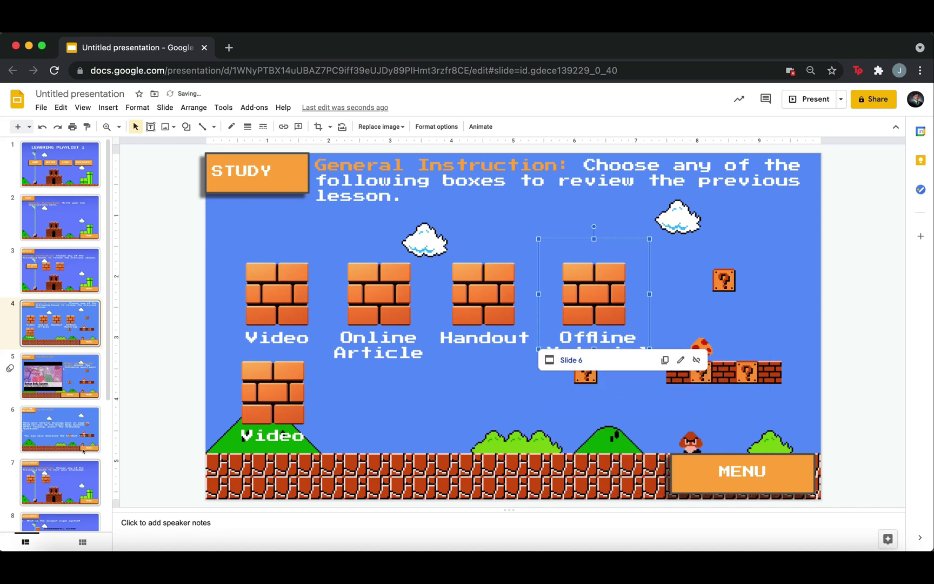
{"action": "left_click", "coordinate": [564, 361]}
{"action": "left_click", "coordinate": [777, 463]}
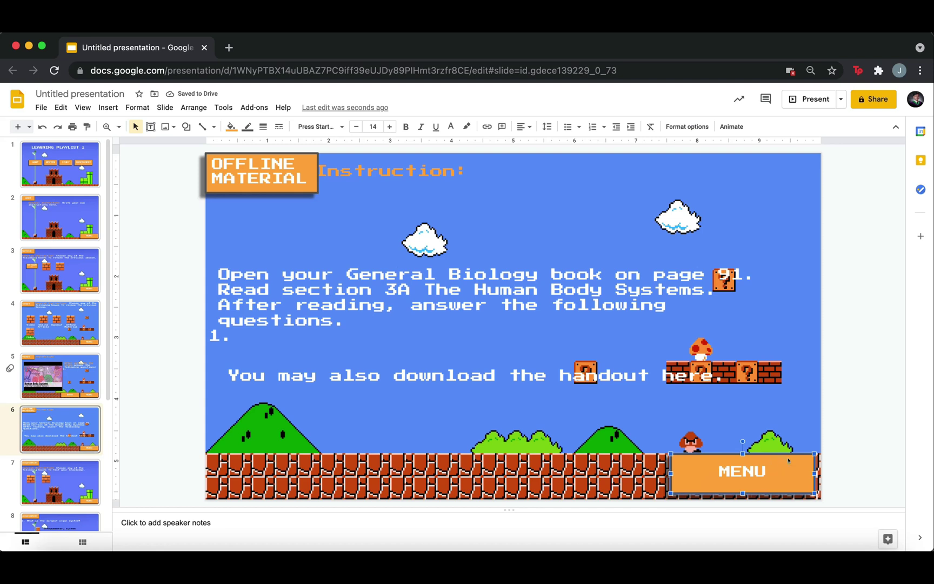
{"action": "left_click", "coordinate": [487, 126]}
{"action": "left_click", "coordinate": [728, 506]}
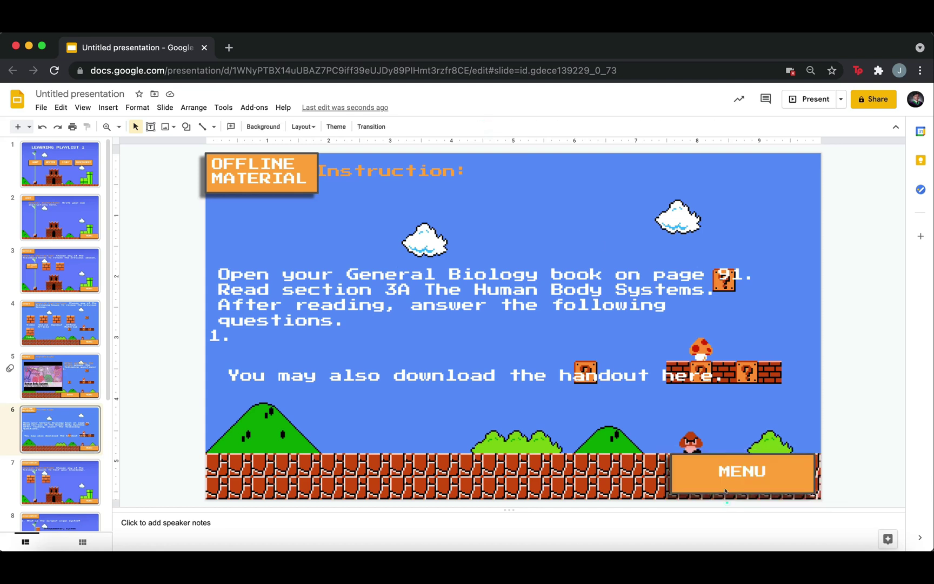
{"action": "left_click", "coordinate": [733, 473]}
- Link the MENU button on the OFFLINE MATERIAL slide to Slide 1
{"action": "left_click", "coordinate": [796, 456]}
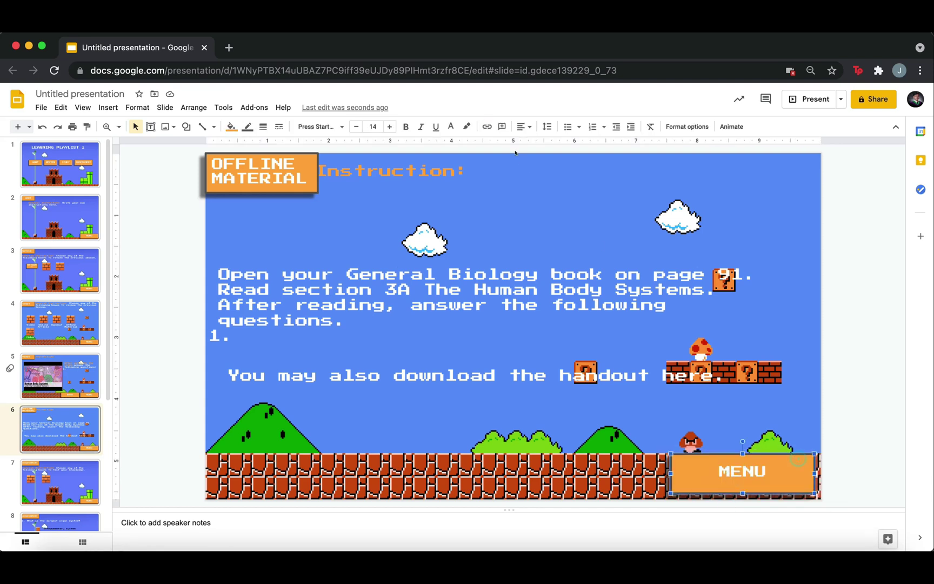
{"action": "left_click", "coordinate": [486, 127]}
{"action": "left_click", "coordinate": [686, 487]}
{"action": "scroll", "coordinate": [723, 516], "scroll_direction": "down", "scroll_amount": 1}
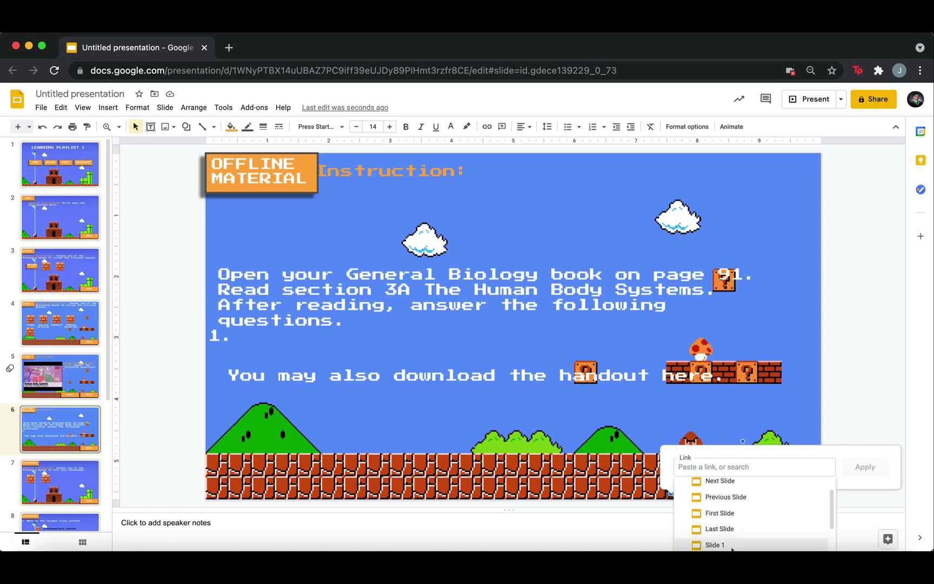
{"action": "left_click", "coordinate": [715, 545]}
{"action": "left_click", "coordinate": [865, 467]}
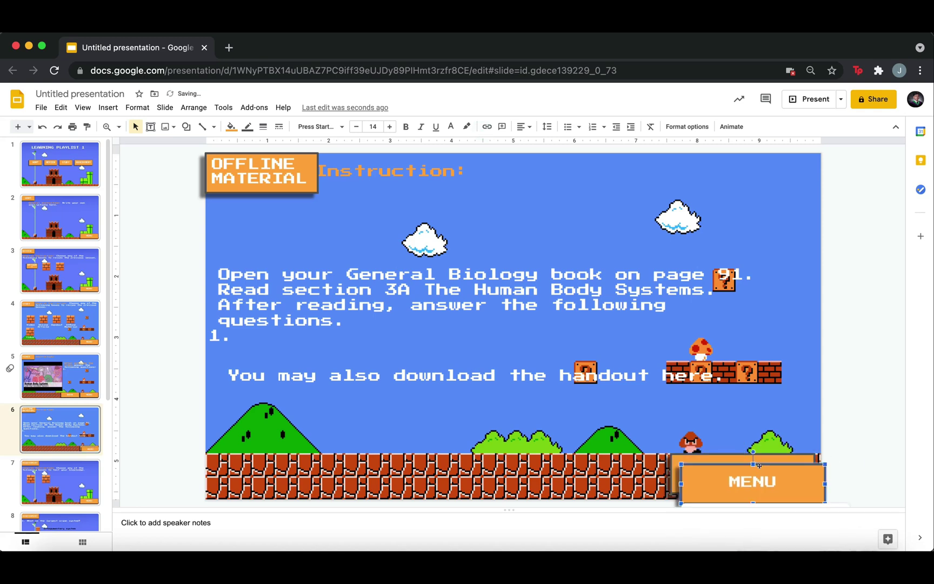
- Place a copy of the MENU button beside the original on the OFFLINE MATERIAL slide and link it to another slide
{"action": "left_click", "coordinate": [606, 459]}
{"action": "left_click", "coordinate": [607, 459]}
{"action": "key", "text": "ctrl+k"}
{"action": "left_click", "coordinate": [714, 468]}
{"action": "left_click", "coordinate": [544, 501]}
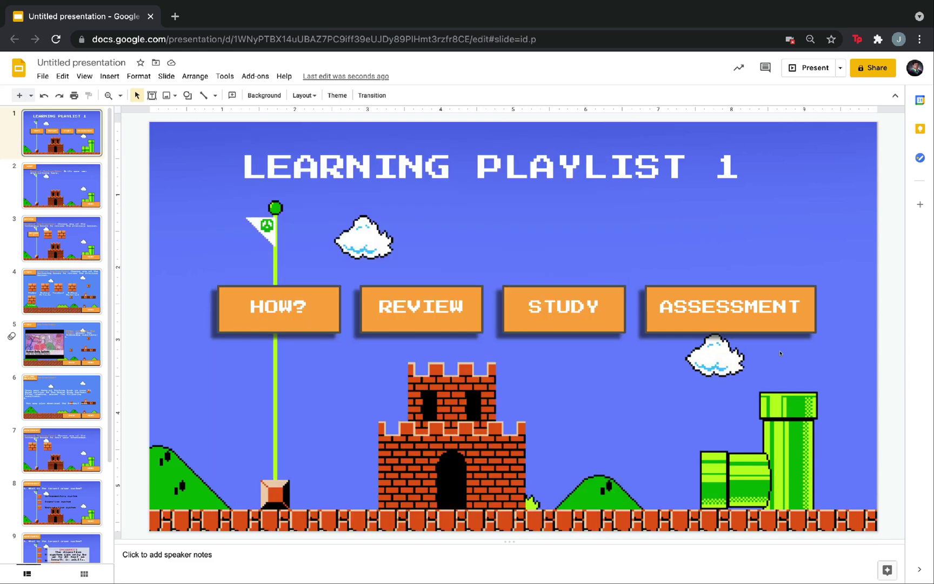
- Duplicate the ASSESSMENT button on the LEARNING PLAYLIST 1 slide and place one copy above and one below the original
{"action": "left_click", "coordinate": [796, 287]}
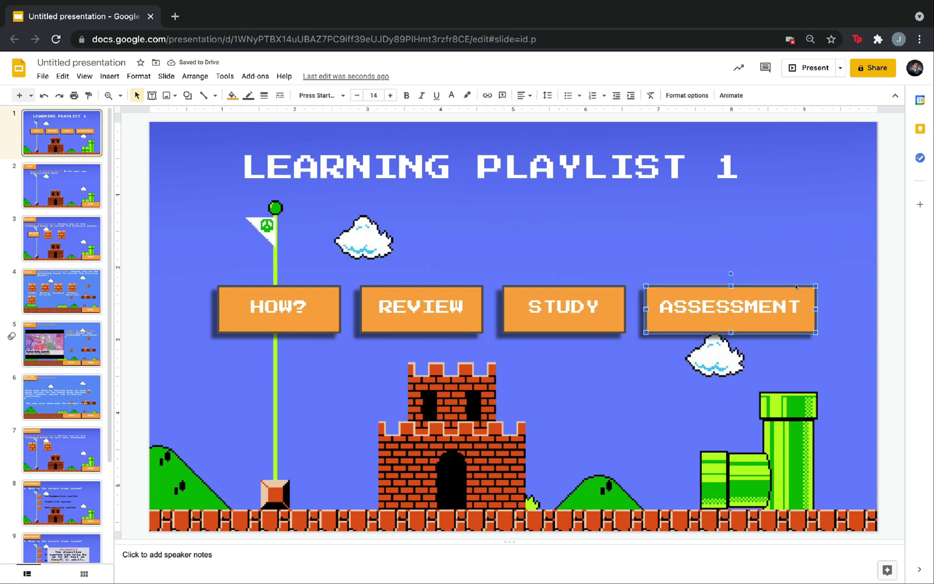
{"action": "key", "text": "ctrl+d"}
{"action": "left_click_drag", "start_coordinate": [790, 245], "coordinate": [795, 353]}
{"action": "key", "text": "ctrl+d"}
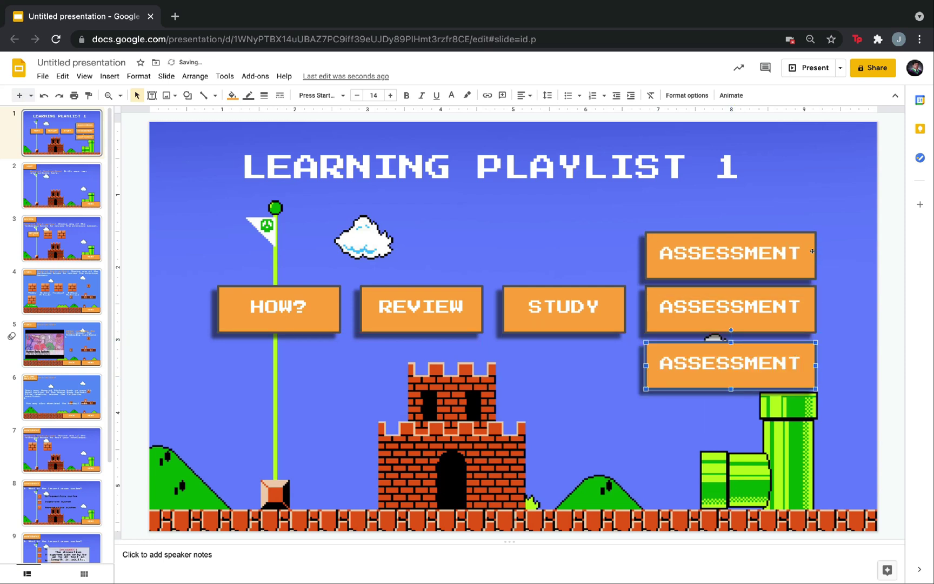
- Link the upper ASSESSMENT button on the menu slide to Slide 8
{"action": "left_click", "coordinate": [810, 250]}
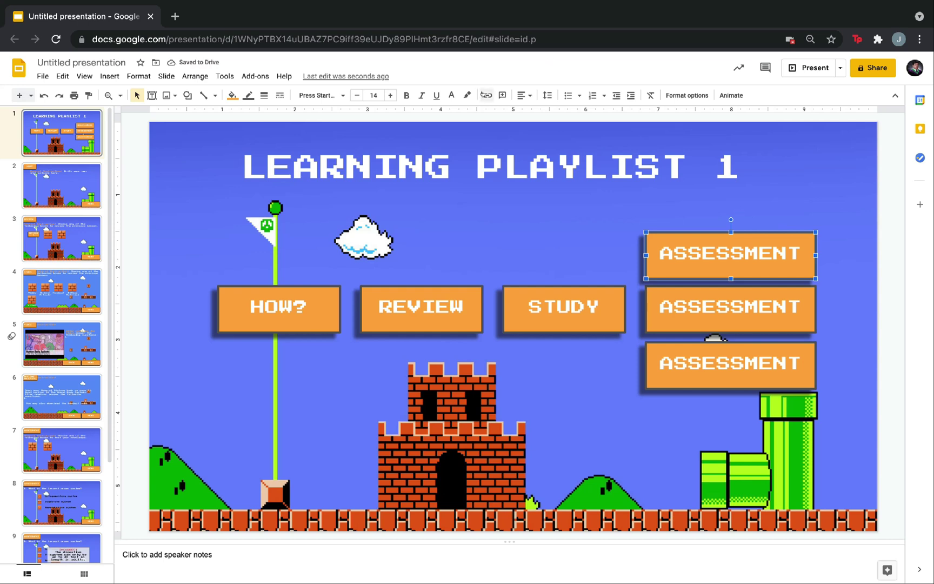
{"action": "left_click", "coordinate": [488, 95]}
{"action": "left_click", "coordinate": [705, 323]}
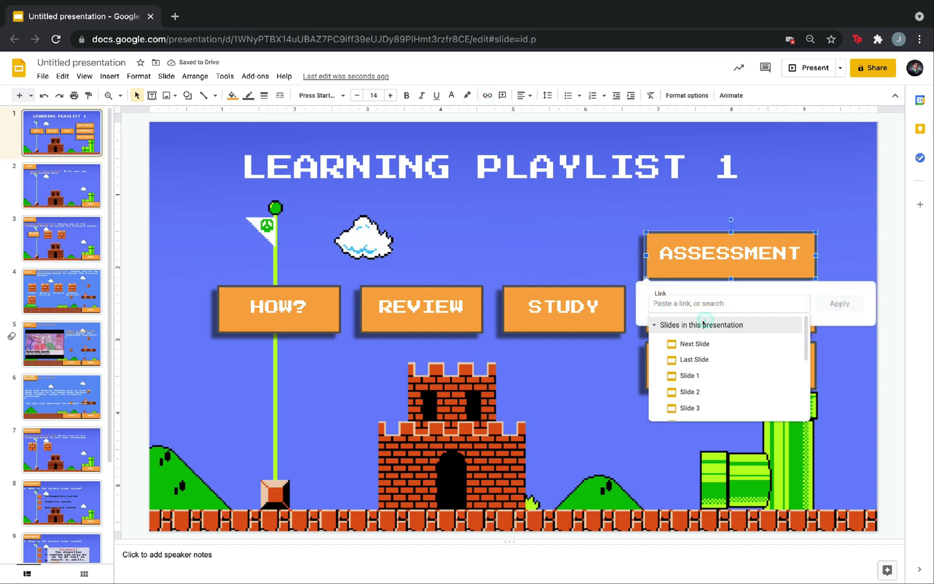
{"action": "scroll", "coordinate": [707, 368], "scroll_direction": "down", "scroll_amount": 3}
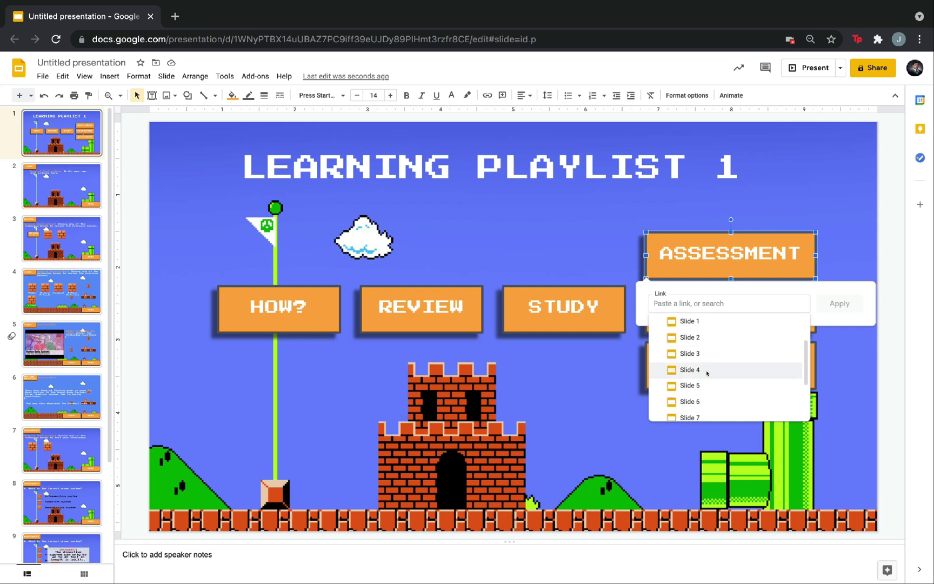
{"action": "left_click", "coordinate": [706, 379]}
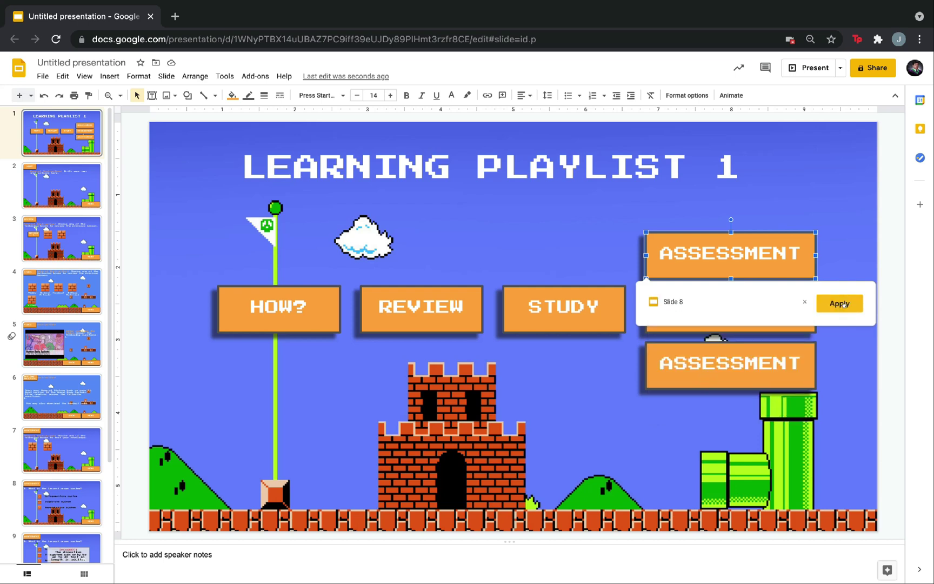
{"action": "left_click", "coordinate": [845, 305]}
- Link the middle ASSESSMENT button on the menu slide to Slide 7
{"action": "left_click", "coordinate": [745, 308]}
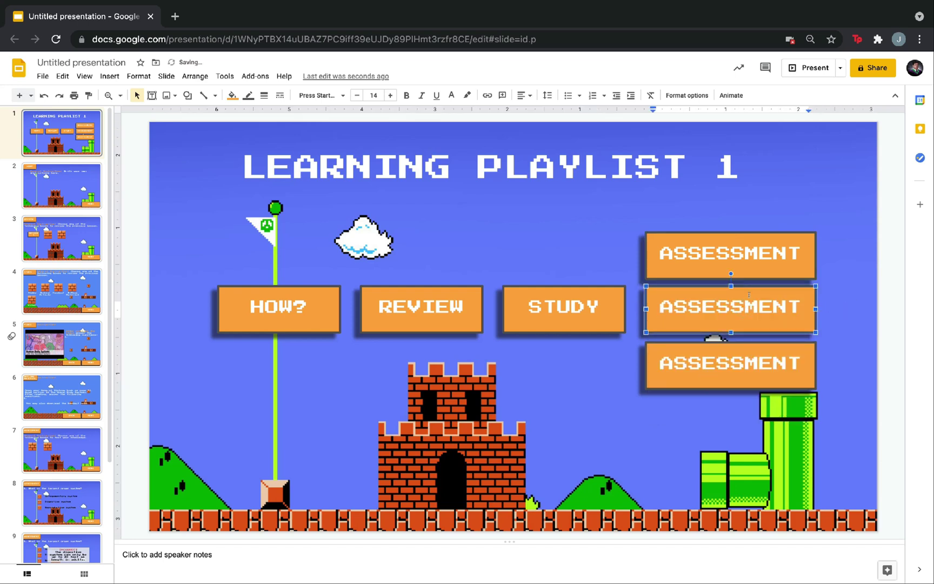
{"action": "left_click", "coordinate": [89, 498]}
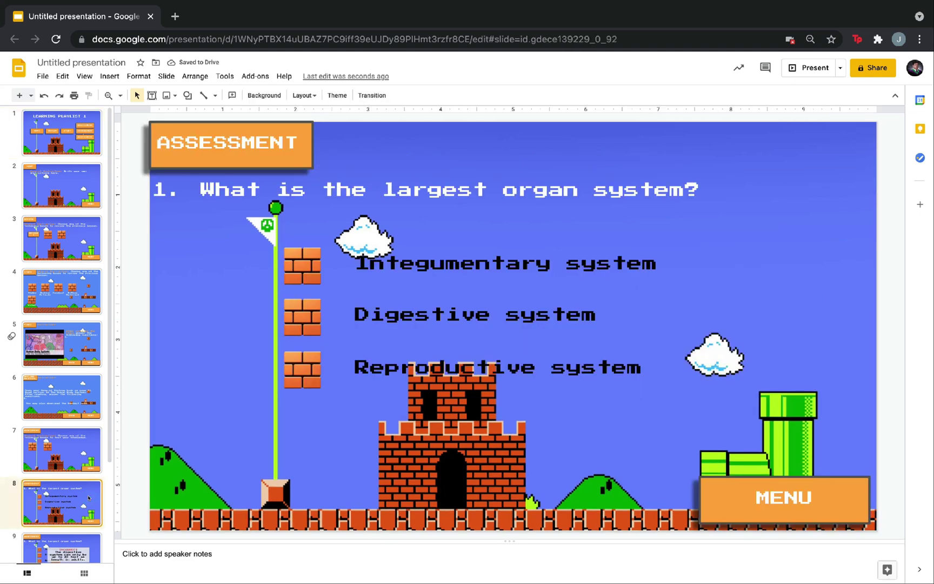
{"action": "key", "text": "ctrl+z"}
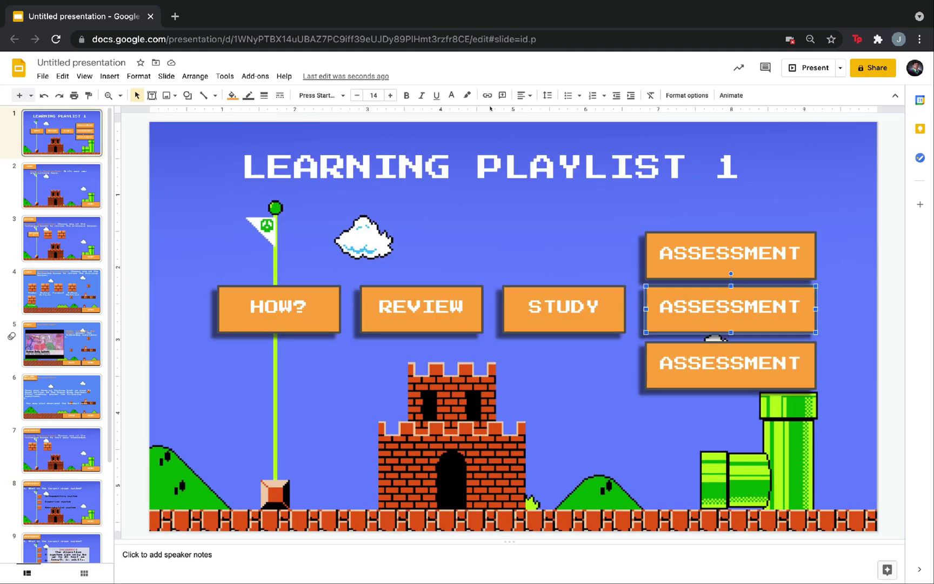
{"action": "left_click", "coordinate": [487, 96]}
{"action": "left_click", "coordinate": [737, 379]}
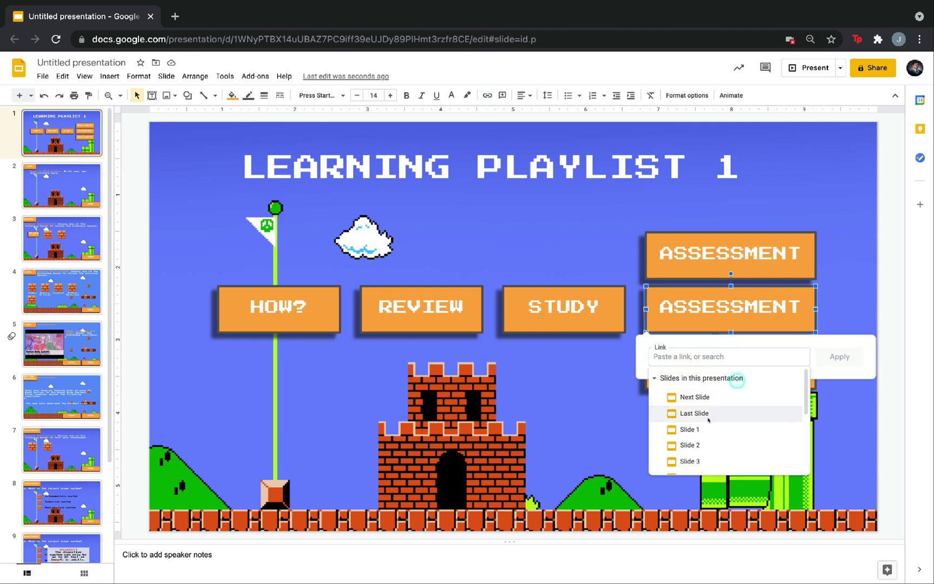
{"action": "scroll", "coordinate": [708, 419], "scroll_direction": "down", "scroll_amount": 3}
{"action": "left_click", "coordinate": [712, 424]}
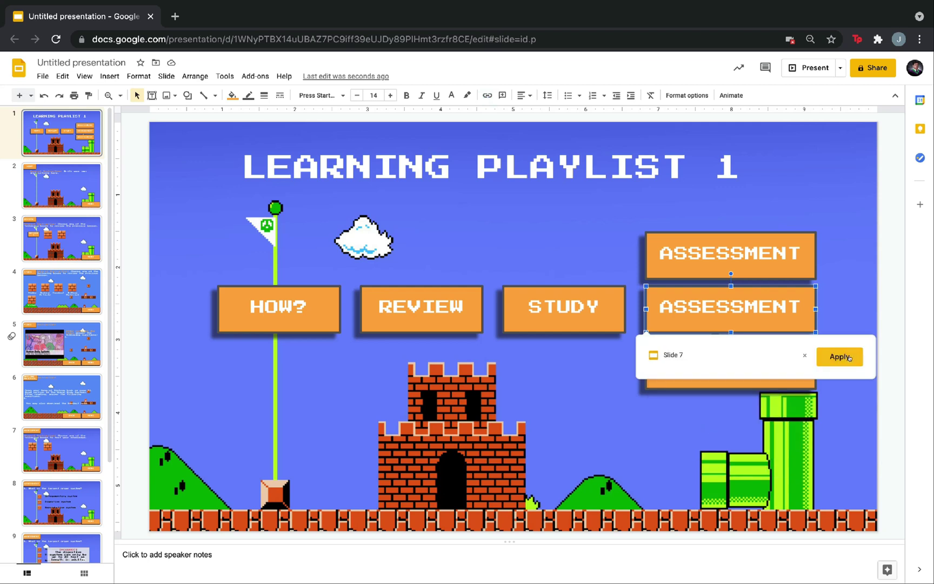
{"action": "left_click", "coordinate": [839, 357]}
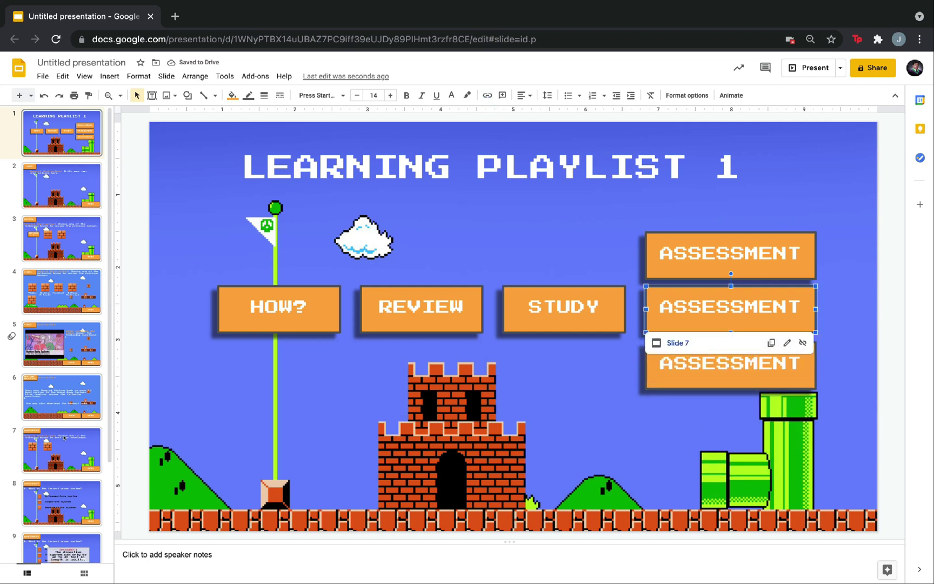
- Open Slide 7 and check the web links attached to its two brick blocks
{"action": "left_click", "coordinate": [58, 447]}
{"action": "left_click", "coordinate": [258, 285]}
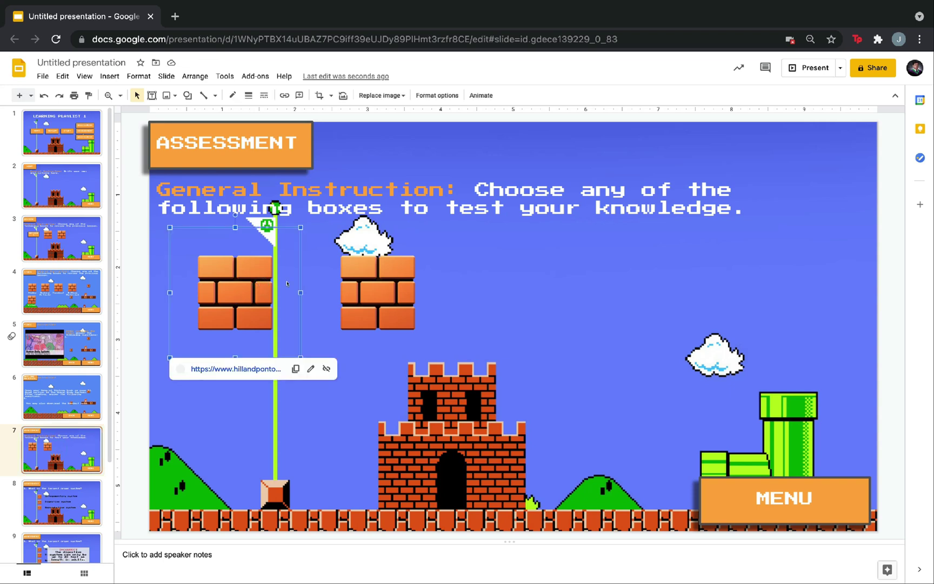
{"action": "key", "text": "Escape"}
{"action": "left_click", "coordinate": [240, 294]}
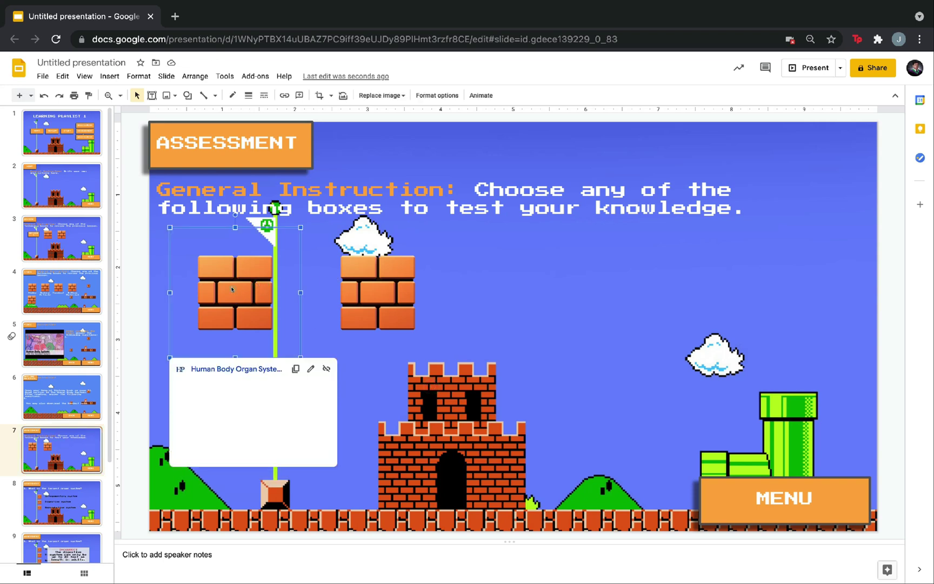
{"action": "left_click", "coordinate": [350, 277]}
{"action": "left_click", "coordinate": [250, 278]}
{"action": "left_click", "coordinate": [356, 271]}
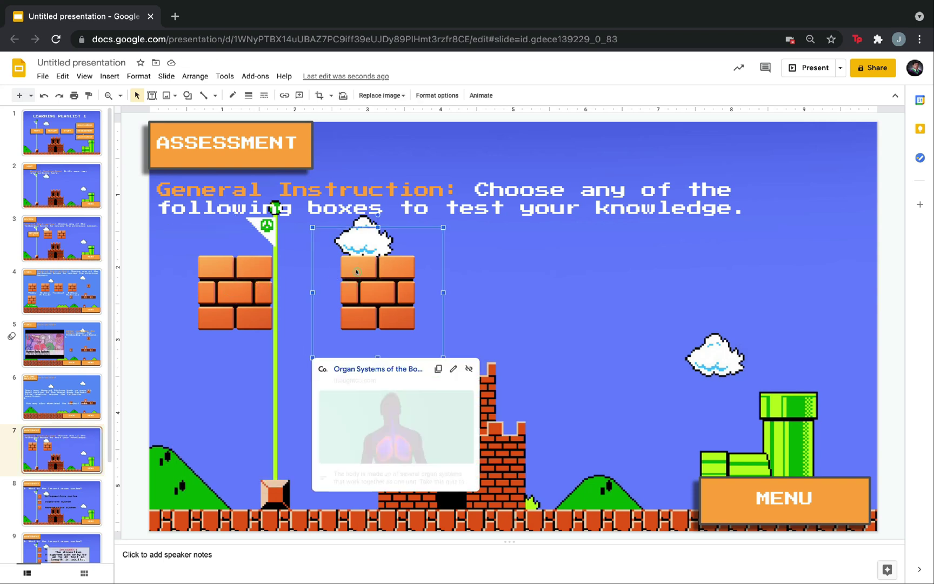
{"action": "left_click", "coordinate": [243, 287]}
{"action": "left_click", "coordinate": [829, 344]}
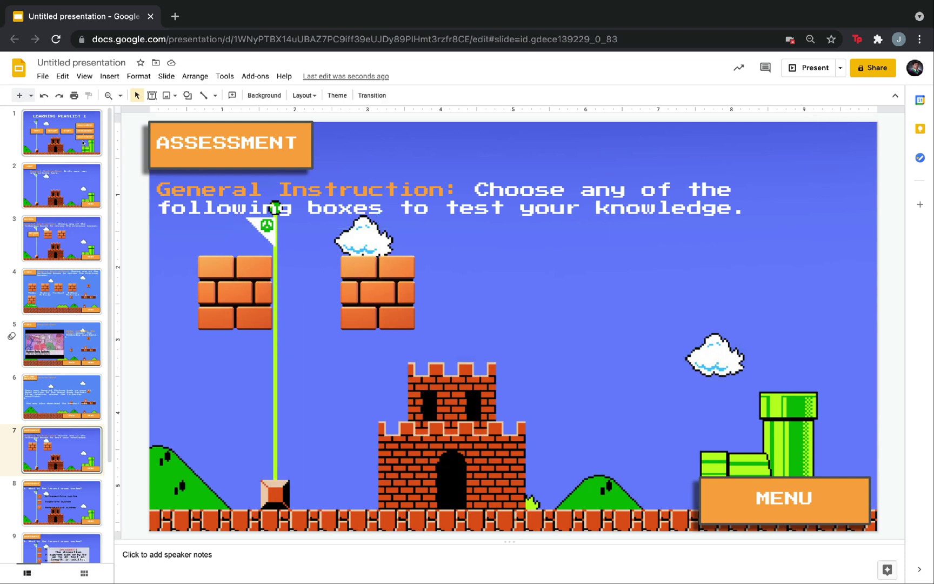
- Select the lowest ASSESSMENT button on Slide 1, then switch to Google Forms and copy the Human Organ System form's full share link
{"action": "key", "text": "Home"}
{"action": "left_click", "coordinate": [791, 351]}
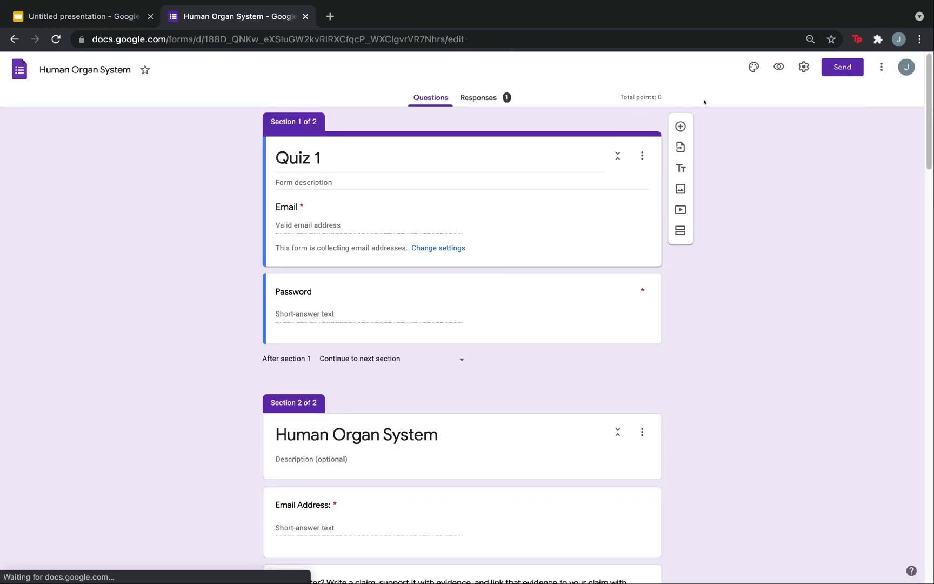
{"action": "left_click", "coordinate": [842, 67]}
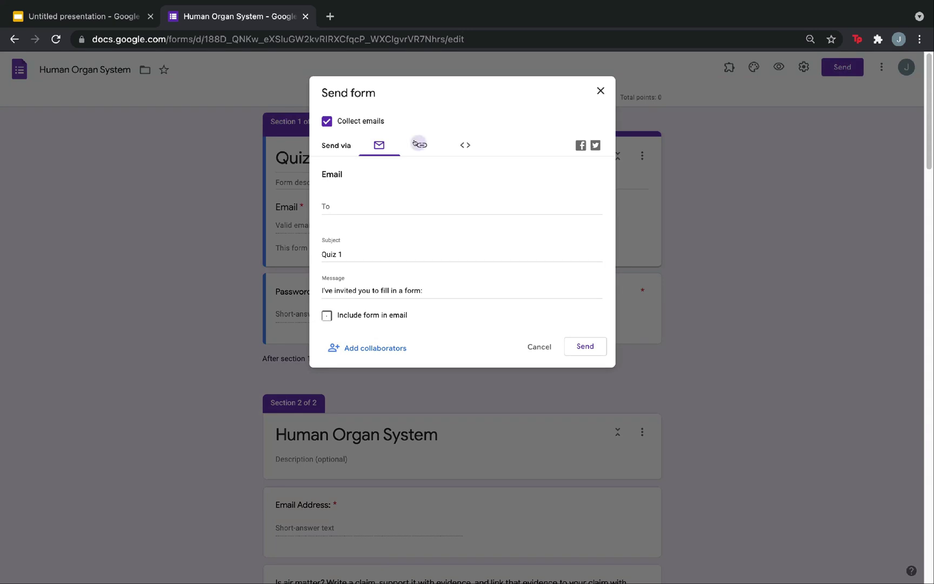
{"action": "left_click", "coordinate": [422, 145]}
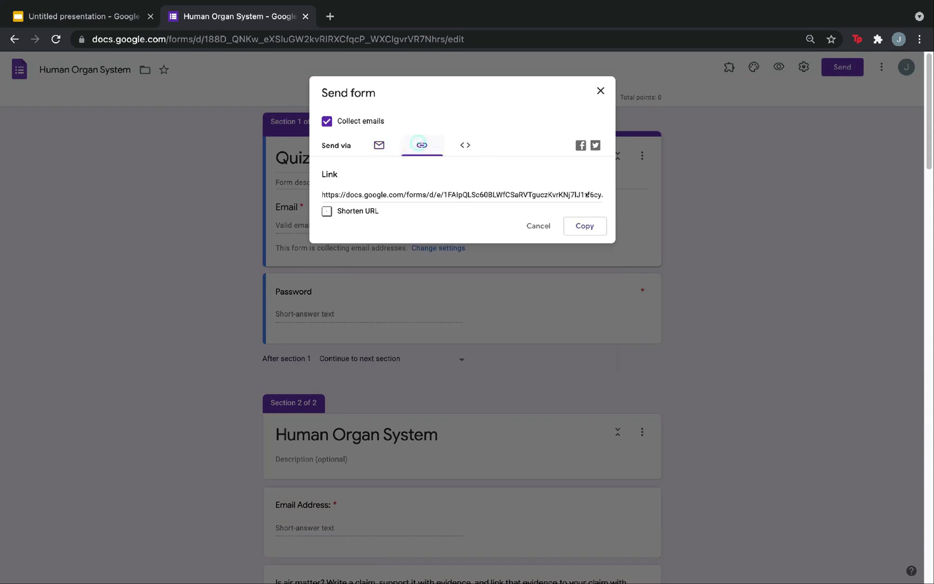
{"action": "left_click", "coordinate": [585, 226]}
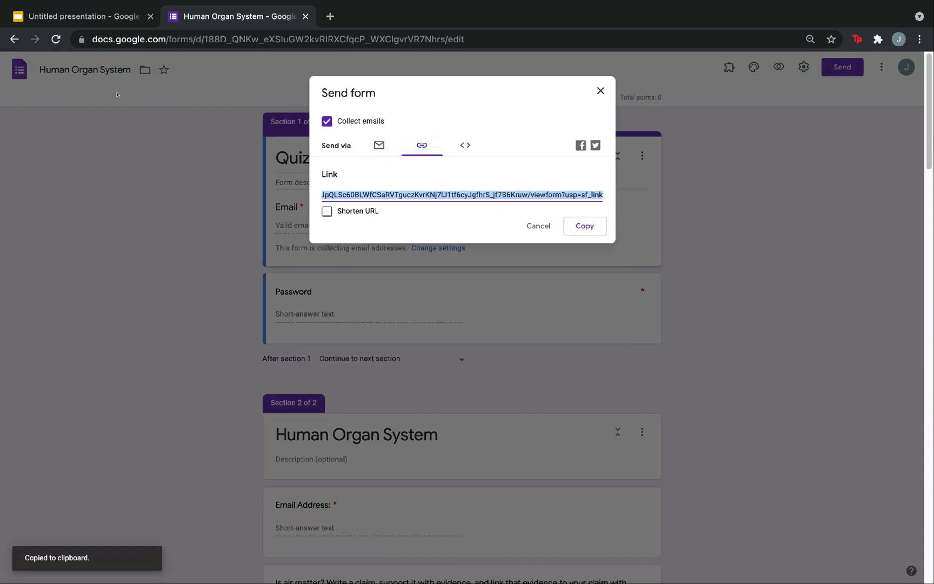
- Switch back to Google Slides and link the lowest ASSESSMENT button to the copied form address
{"action": "key", "text": "ctrl+shift+Tab"}
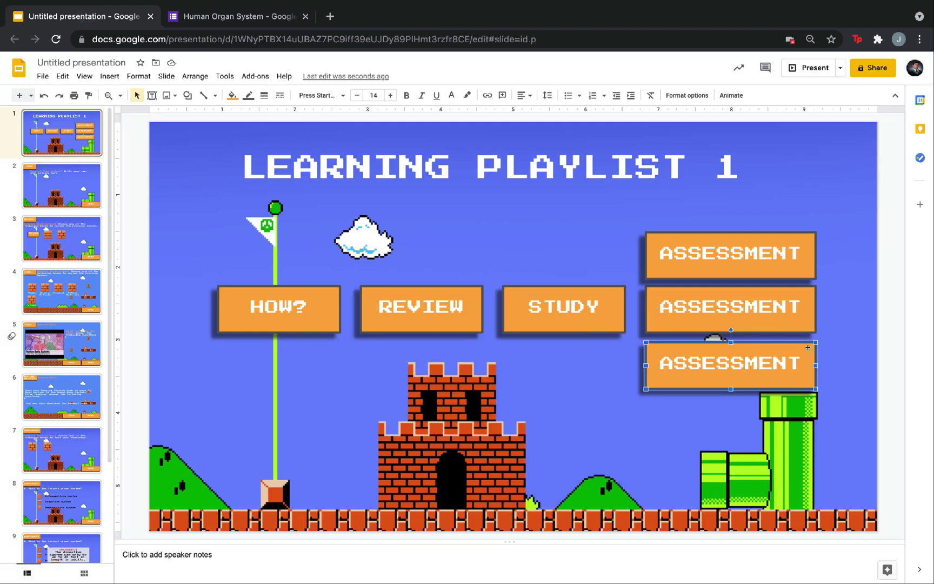
{"action": "left_click", "coordinate": [488, 93]}
{"action": "key", "text": "super+v"}
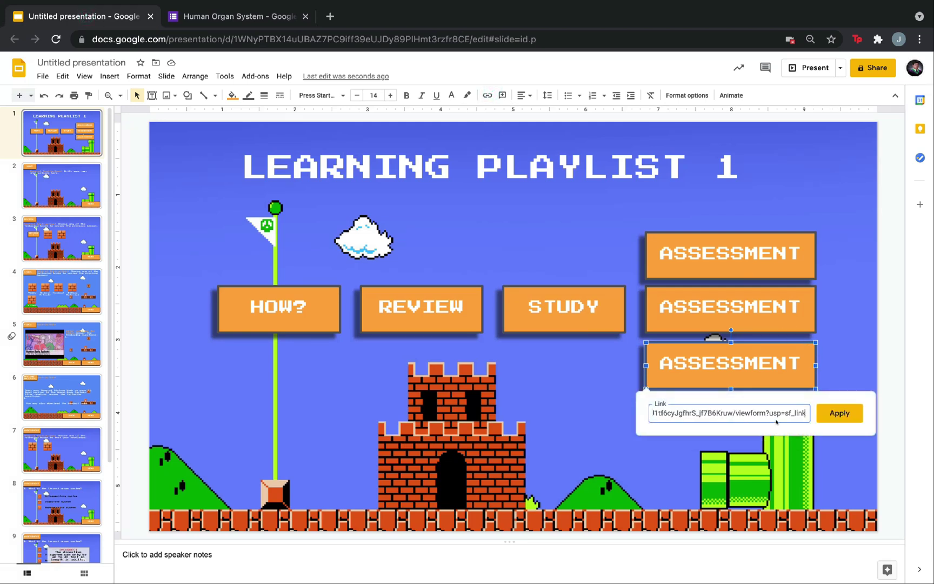
{"action": "left_click", "coordinate": [843, 416]}
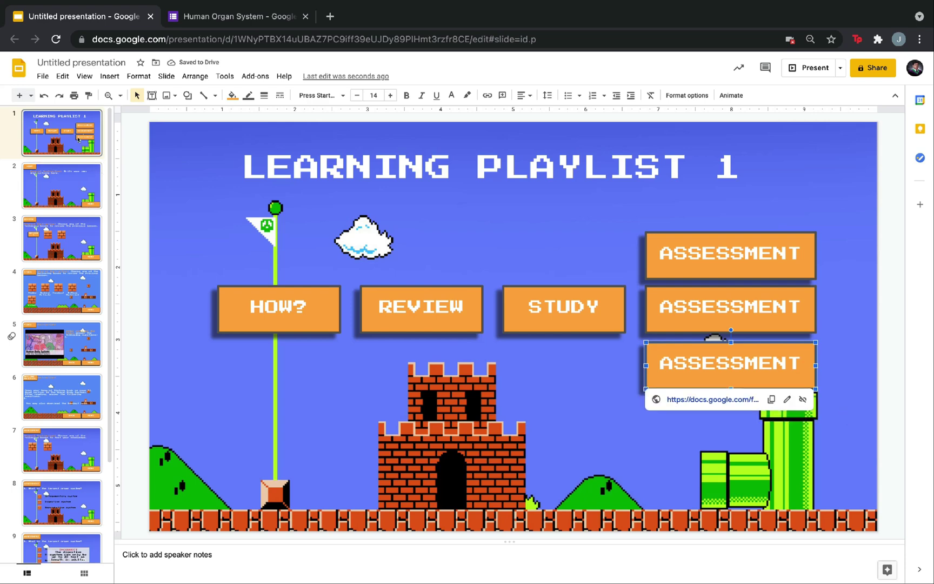
{"action": "left_click", "coordinate": [145, 115]}
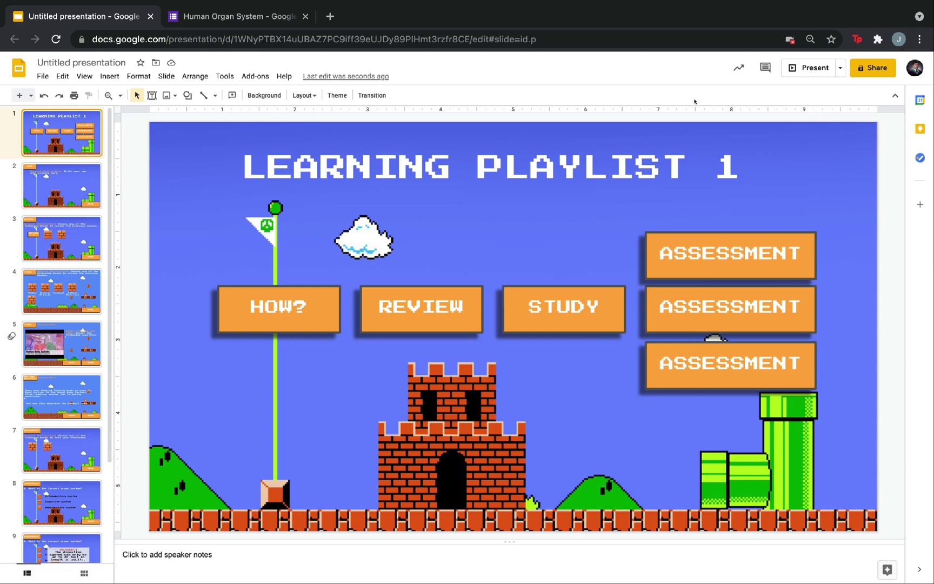
- Present the slideshow and test the HOW?, REVIEW and STUDY buttons, returning through MENU between sections
{"action": "left_click", "coordinate": [808, 67]}
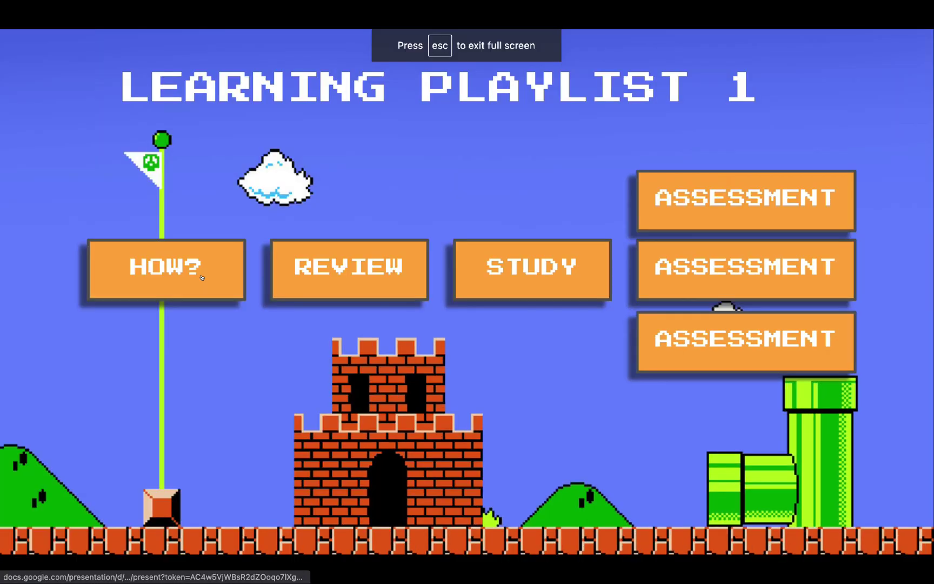
{"action": "left_click", "coordinate": [204, 273]}
{"action": "left_click", "coordinate": [781, 490]}
{"action": "left_click", "coordinate": [399, 290]}
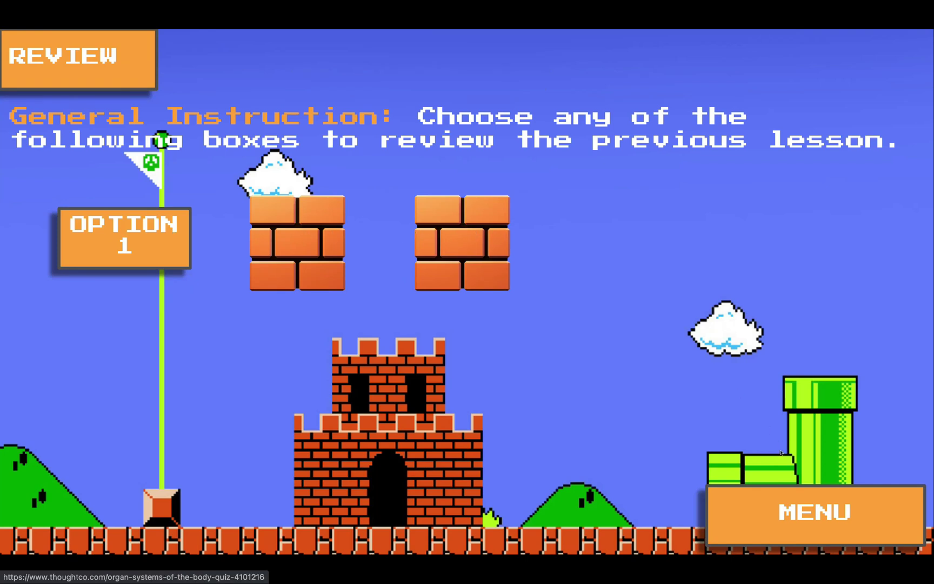
{"action": "left_click", "coordinate": [781, 498]}
{"action": "left_click", "coordinate": [509, 264]}
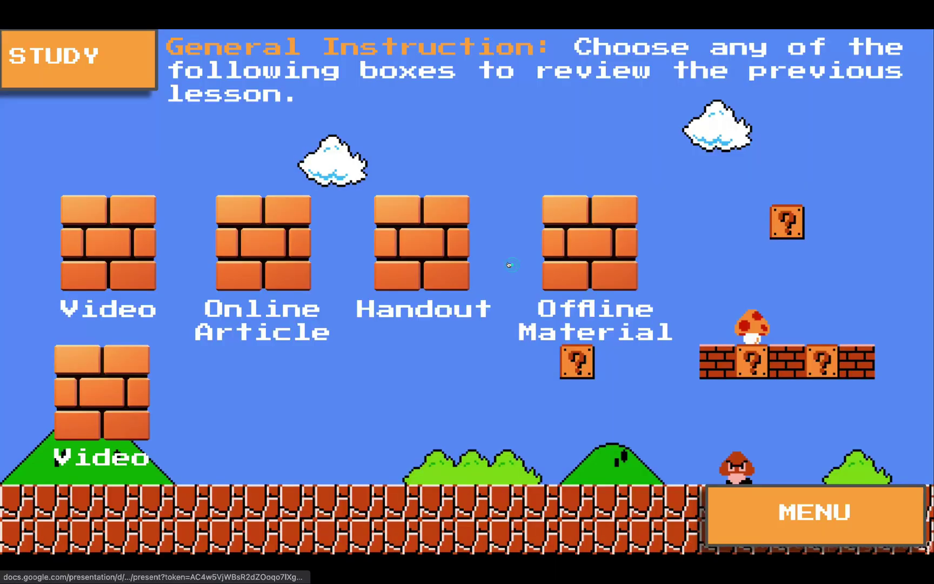
- Test both Video blocks and the Offline Material block on the STUDY slide, including the BACK and MENU buttons
{"action": "left_click", "coordinate": [134, 233]}
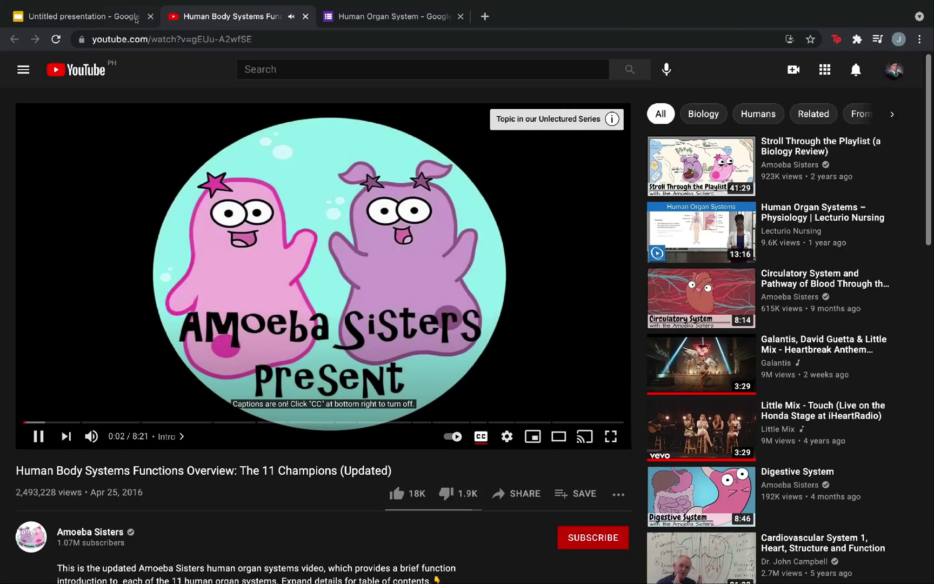
{"action": "left_click", "coordinate": [113, 21]}
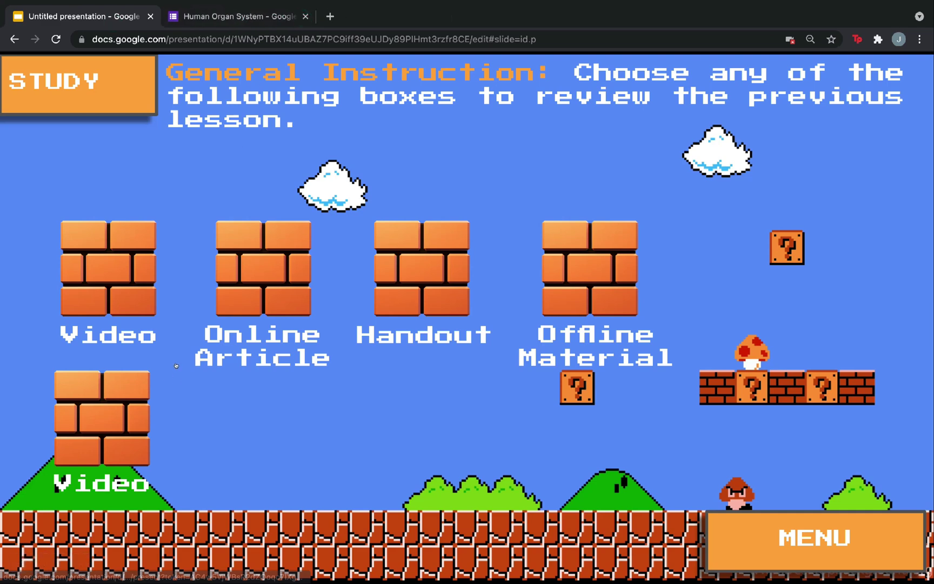
{"action": "left_click", "coordinate": [140, 403]}
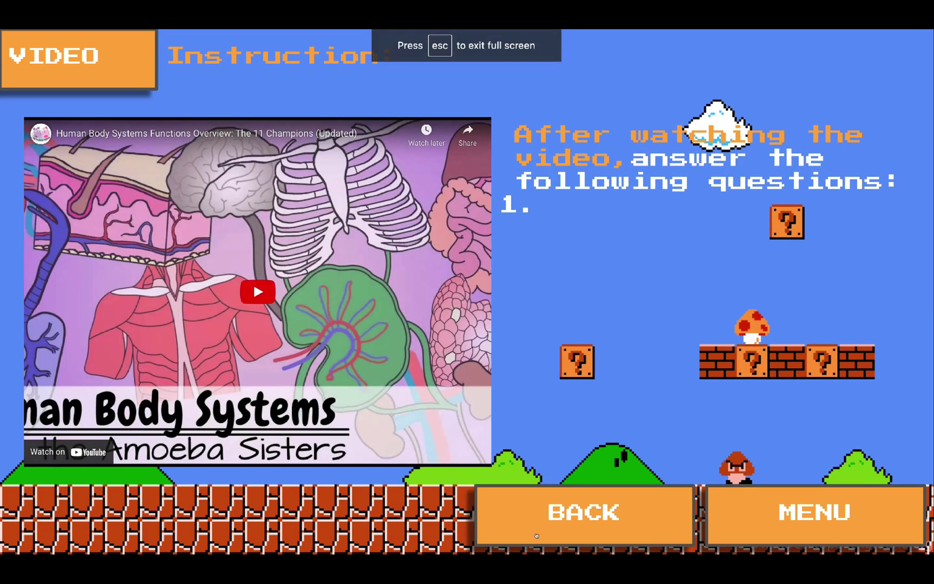
{"action": "left_click", "coordinate": [580, 507]}
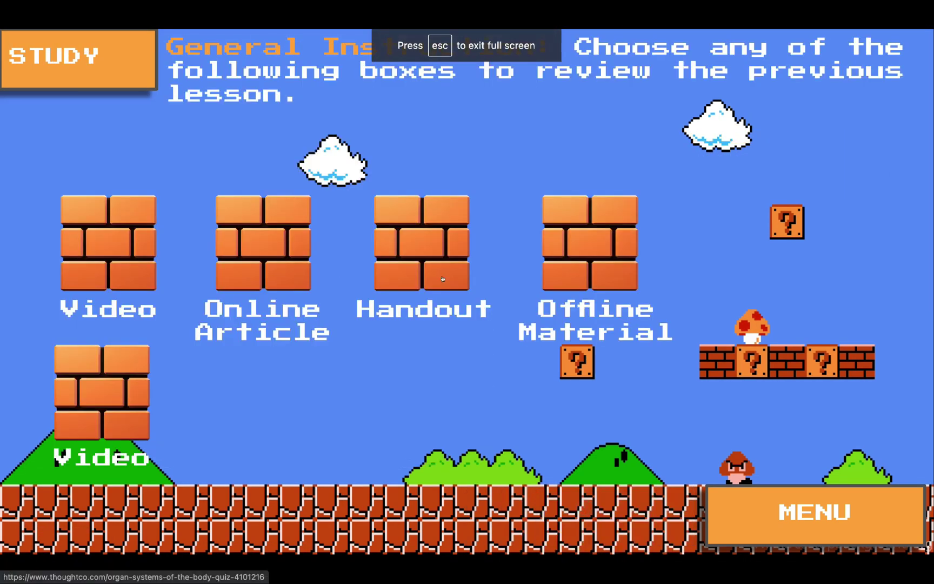
{"action": "left_click", "coordinate": [569, 237]}
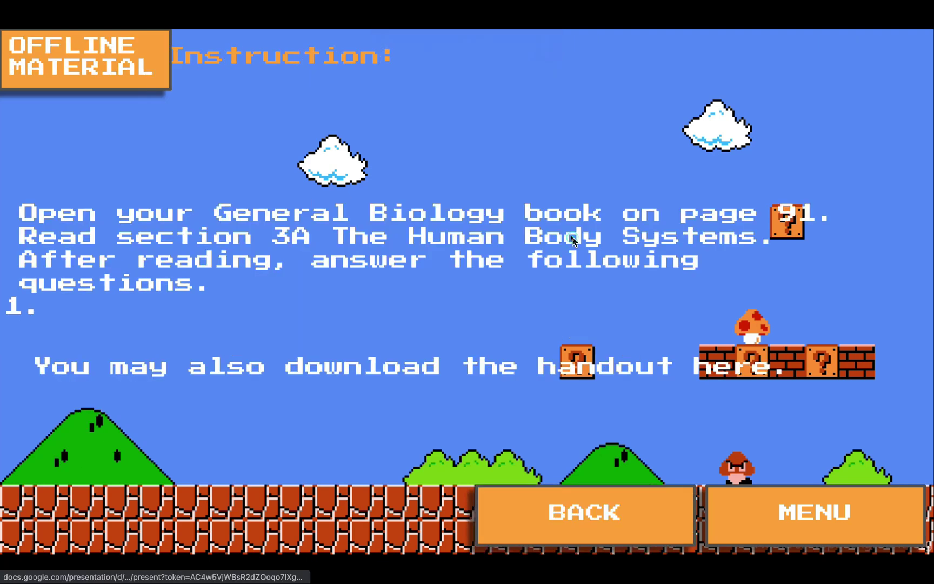
{"action": "left_click", "coordinate": [570, 502]}
{"action": "left_click", "coordinate": [724, 520]}
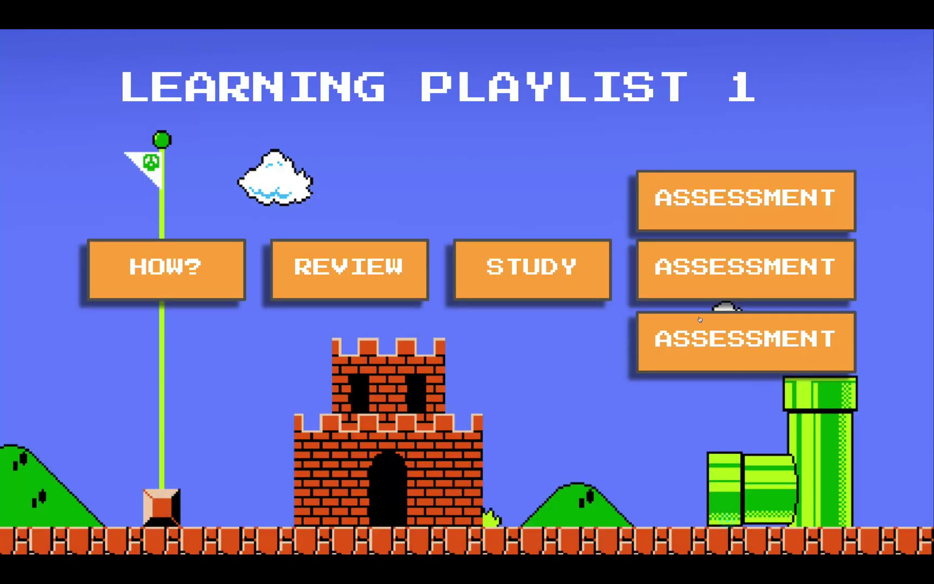
- Test the upper ASSESSMENT button by answering question 1 with Integumentary system, continuing with DO NEXT and returning to the menu
{"action": "left_click", "coordinate": [676, 198]}
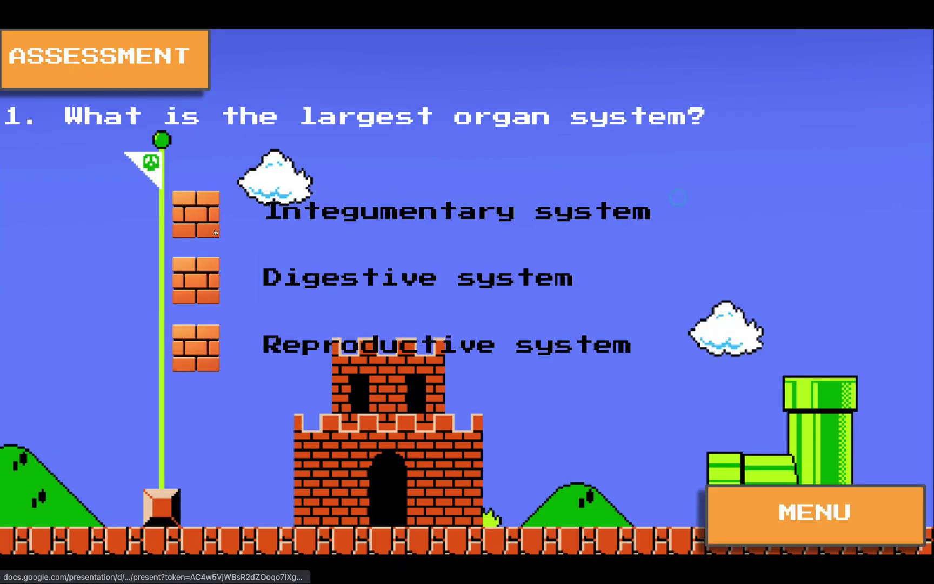
{"action": "left_click", "coordinate": [202, 212]}
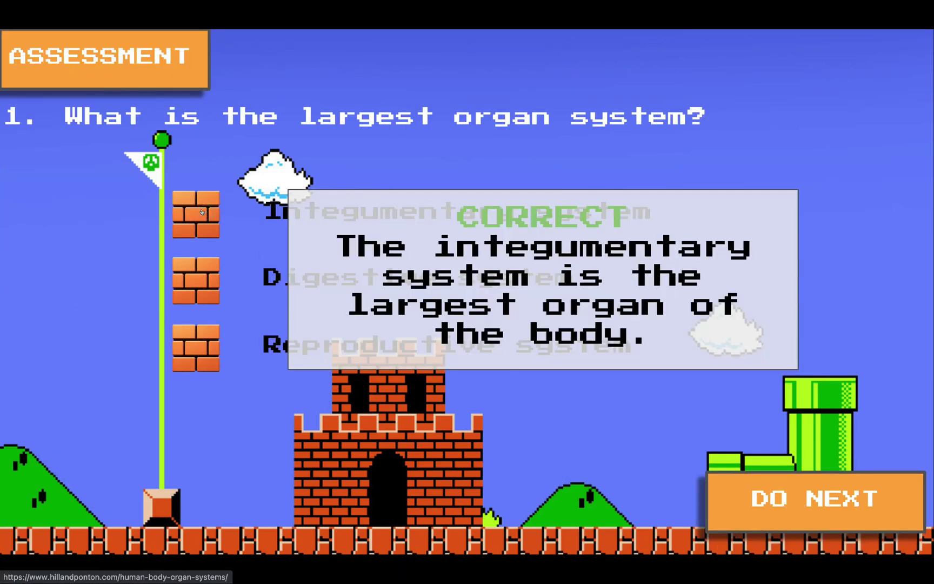
{"action": "left_click", "coordinate": [764, 506]}
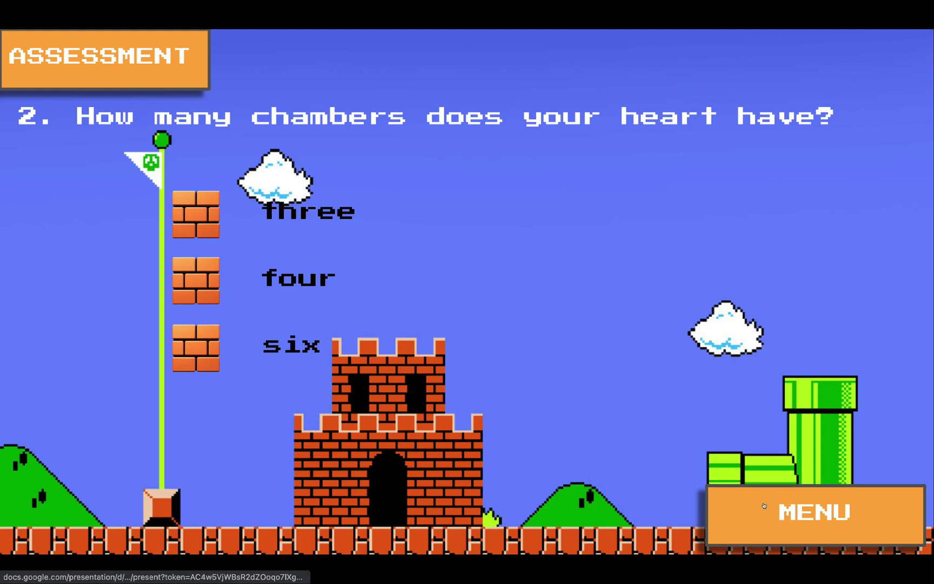
{"action": "left_click", "coordinate": [765, 505]}
- Test the middle and lowest ASSESSMENT buttons, then close the Human Organ System form and return to the slideshow
{"action": "left_click", "coordinate": [706, 269]}
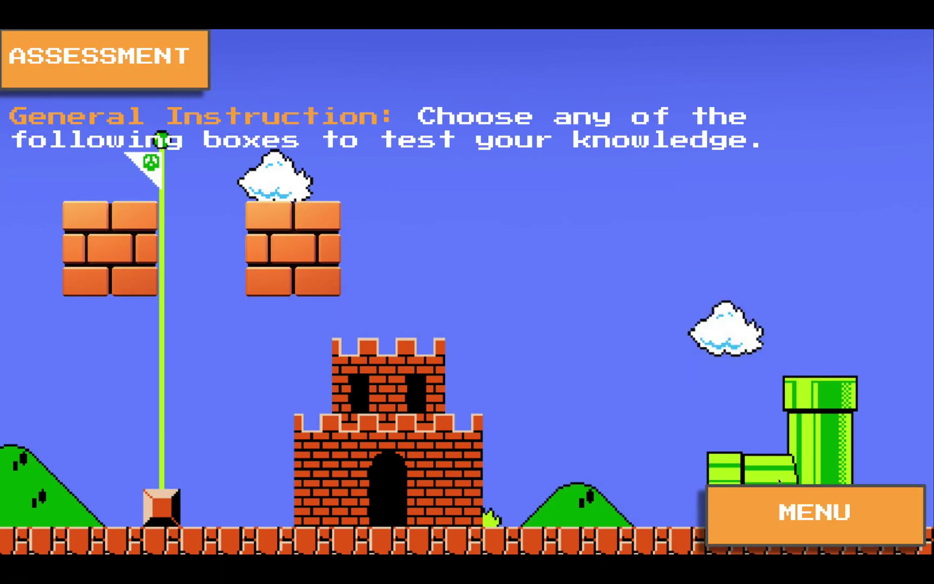
{"action": "left_click", "coordinate": [833, 519]}
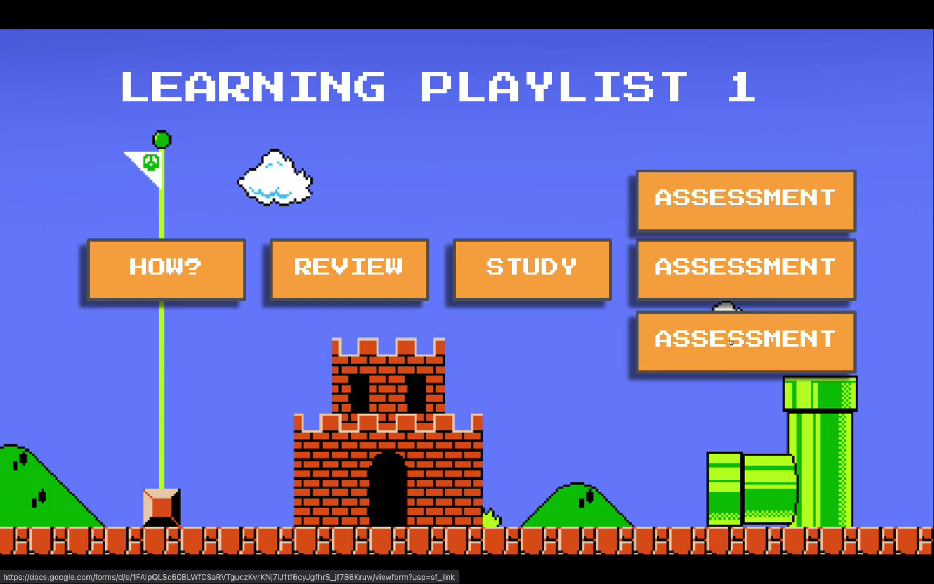
{"action": "left_click", "coordinate": [730, 341]}
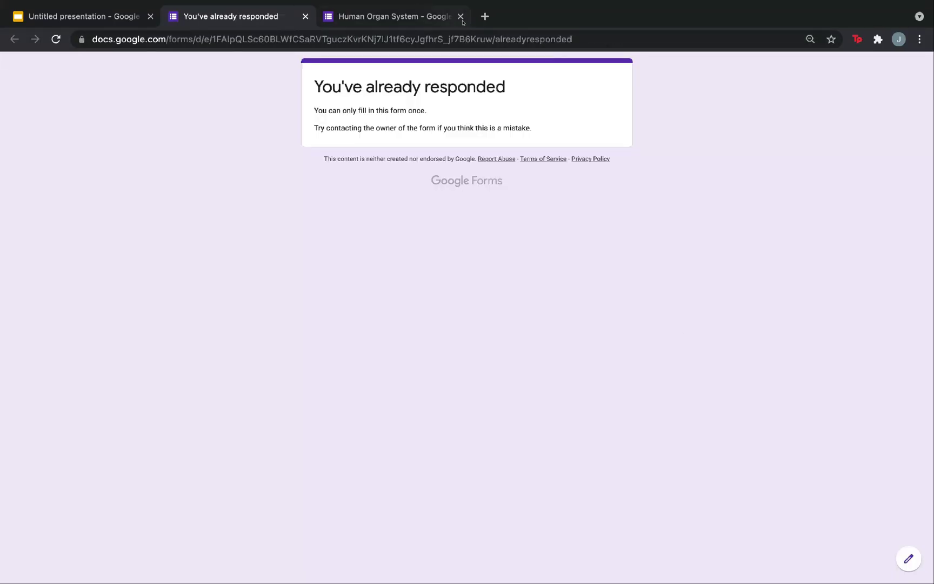
{"action": "left_click", "coordinate": [460, 17]}
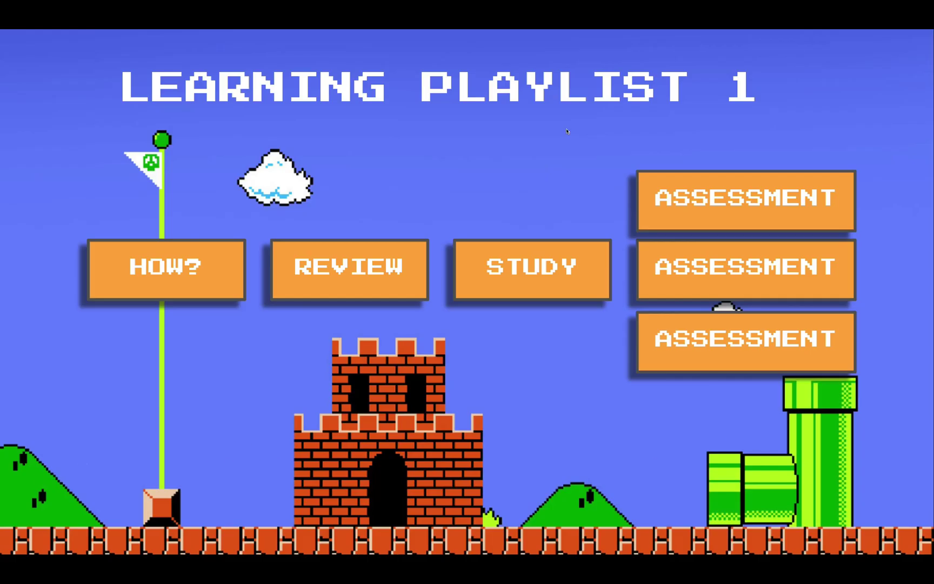